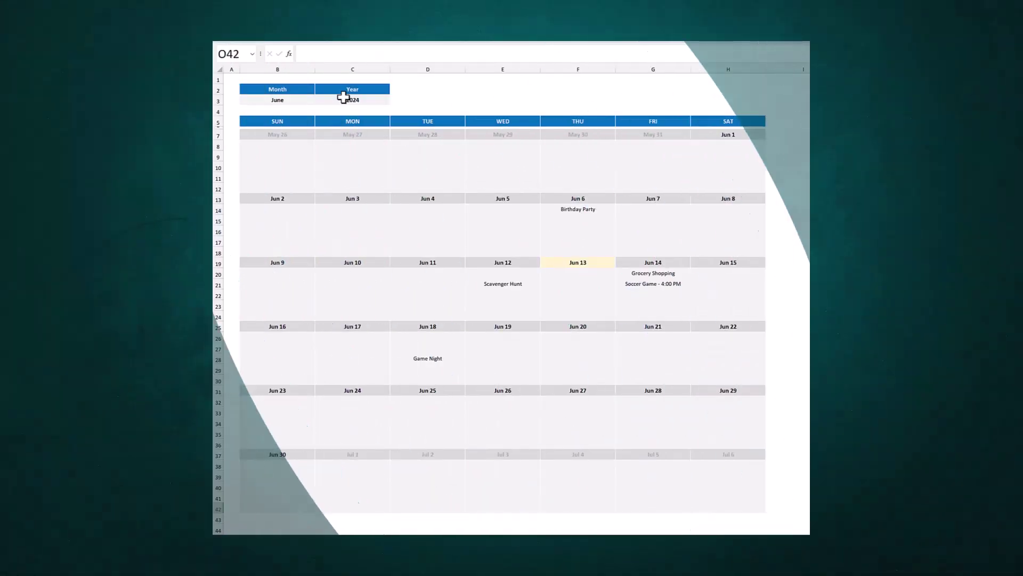
Set the calendar's Month to March and its Year to 2024.
left_click(343, 97)
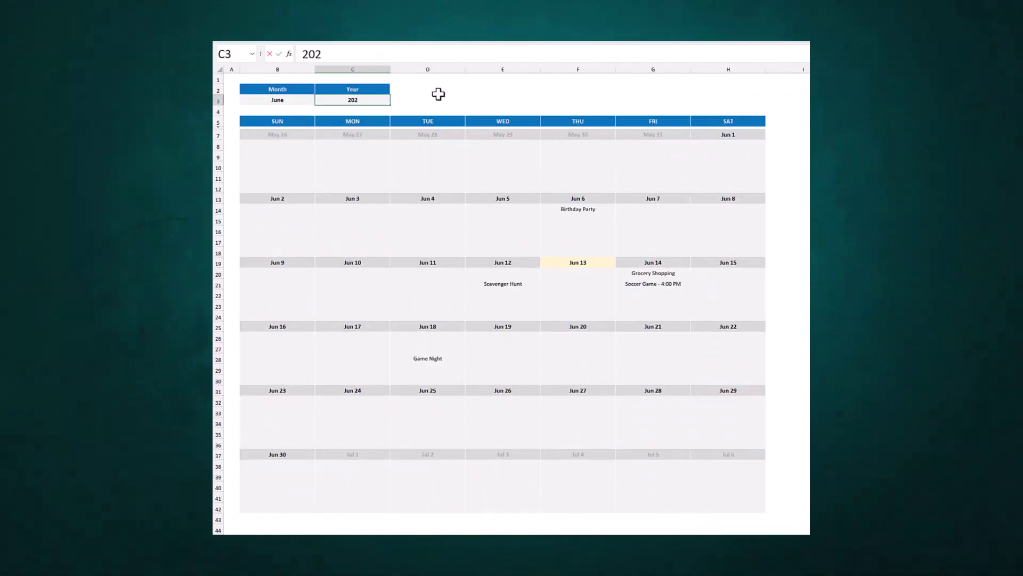
key("Return")
left_click(306, 100)
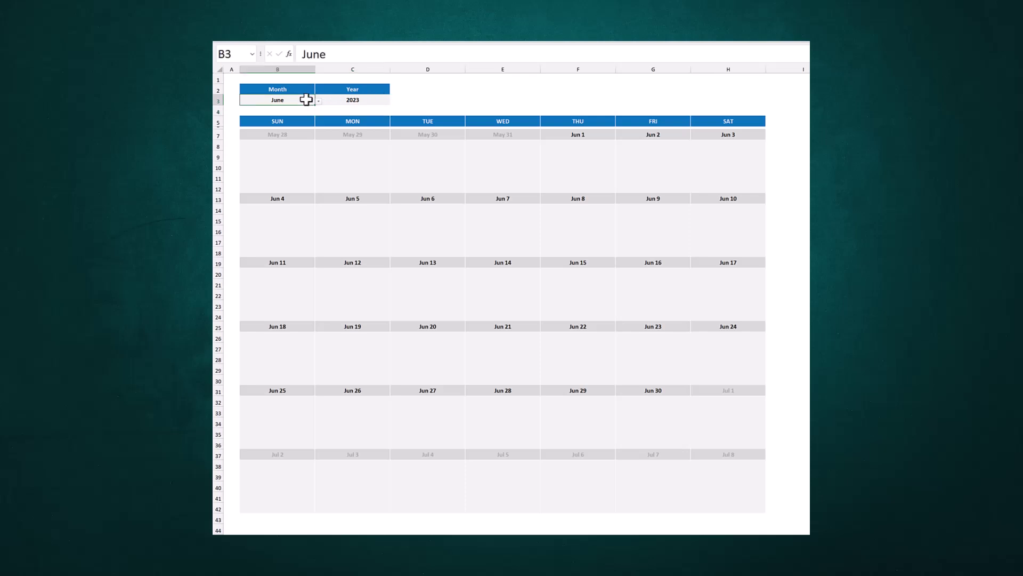
left_click(318, 102)
left_click(305, 125)
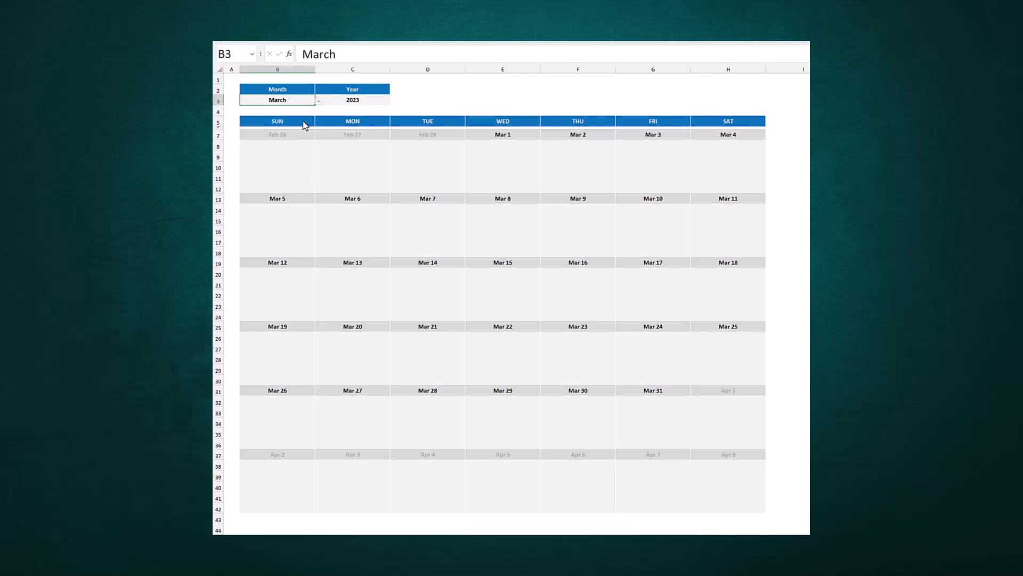
left_click(340, 99)
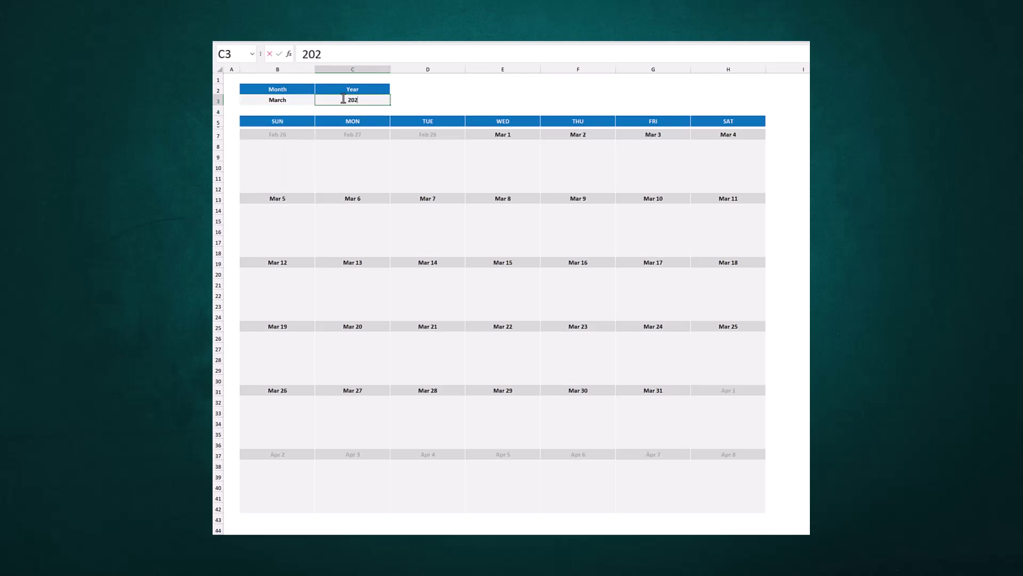
type("2024")
key("Return")
Try the months June, May and August, settle on June, and glance at the Events sheet.
left_click(311, 100)
left_click(319, 101)
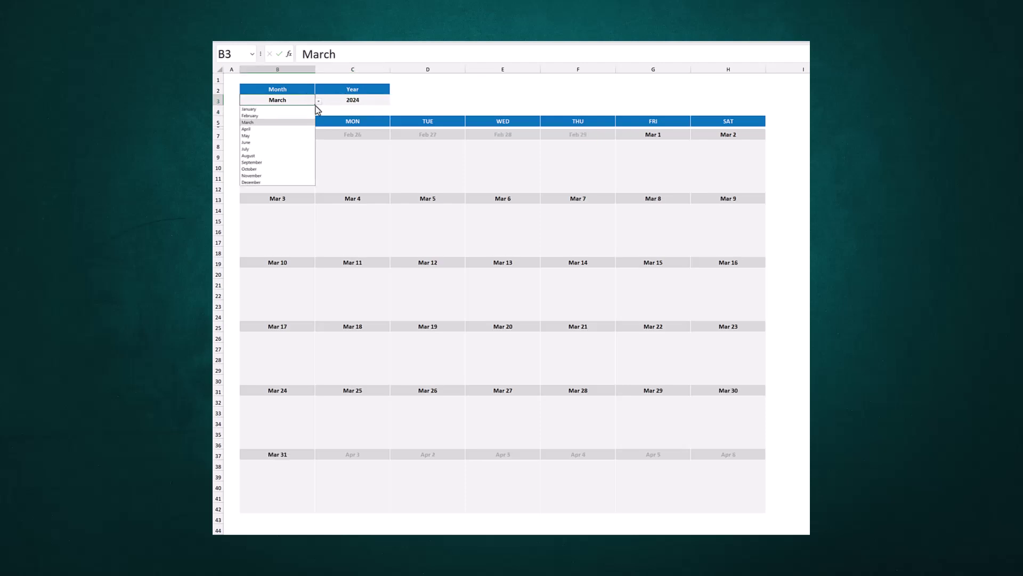
left_click(296, 142)
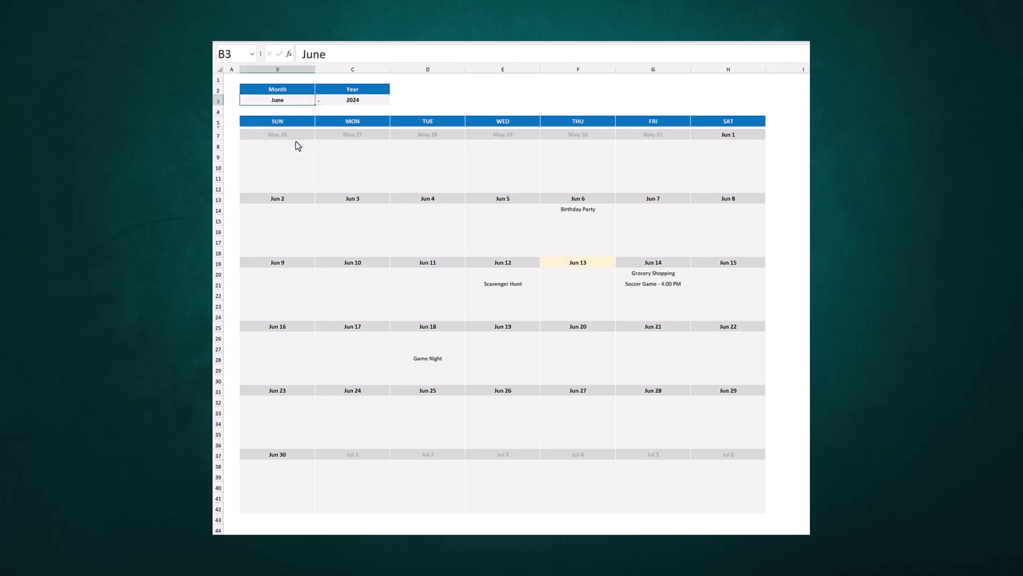
left_click(319, 101)
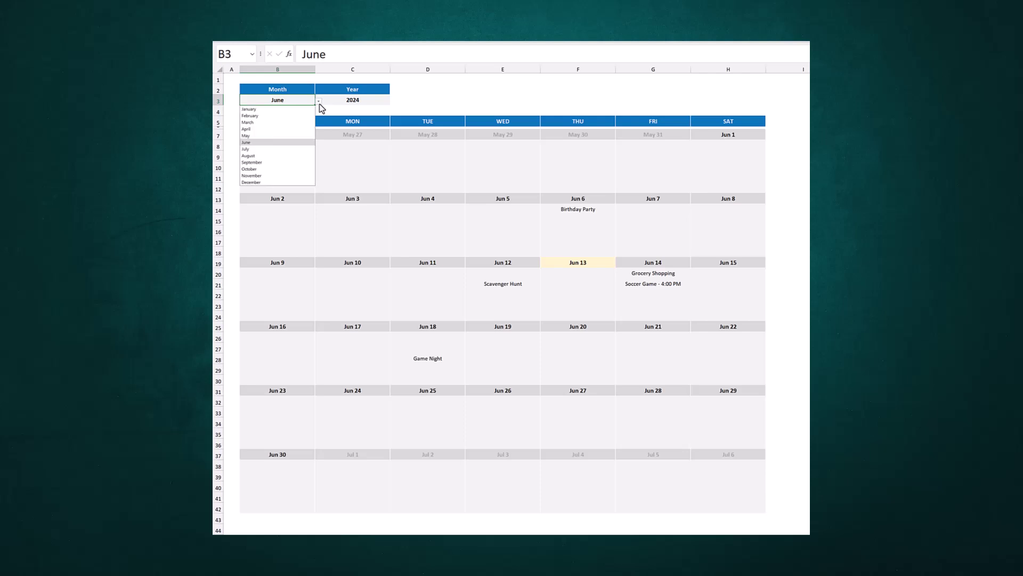
left_click(295, 135)
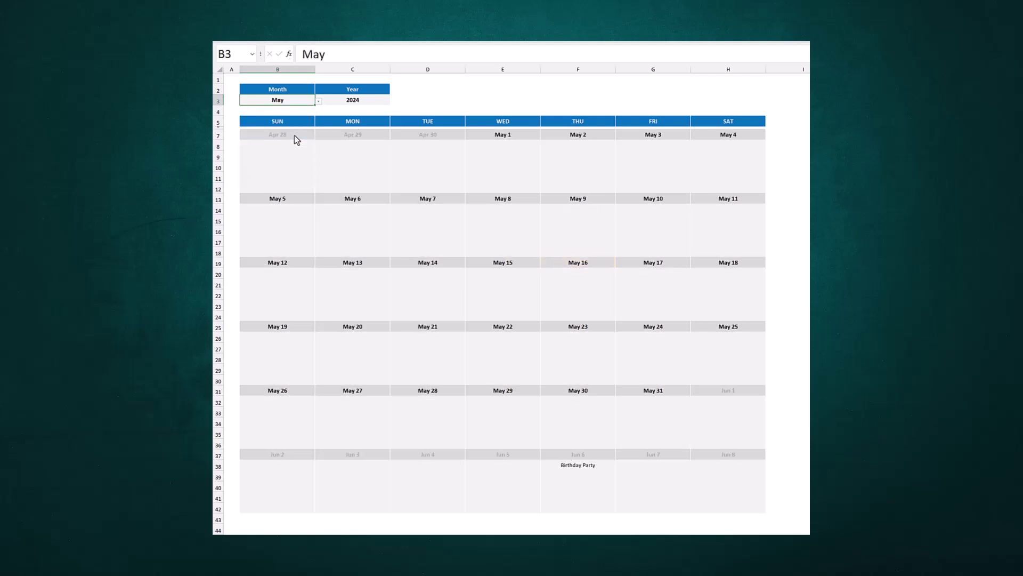
left_click(318, 102)
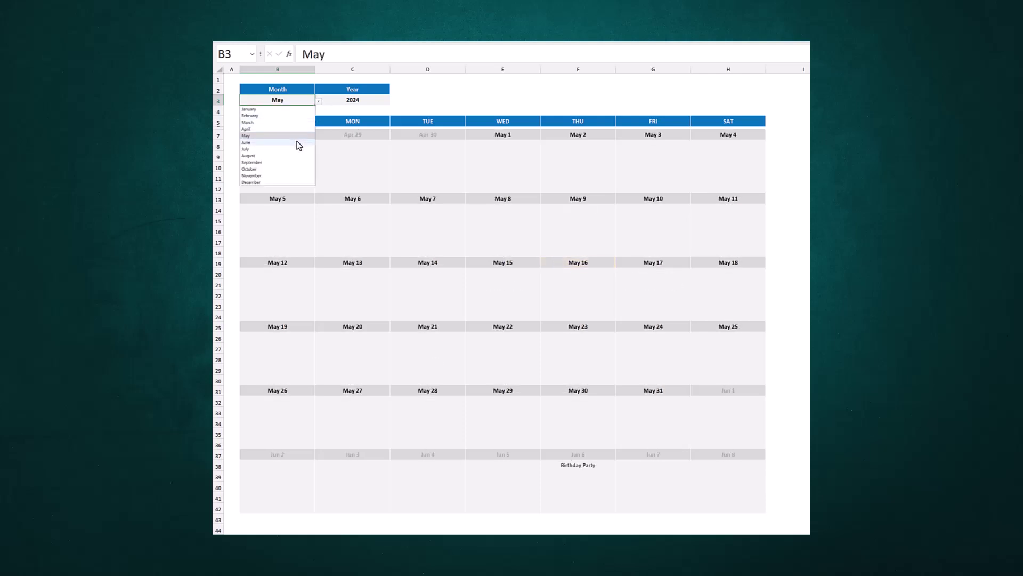
left_click(296, 156)
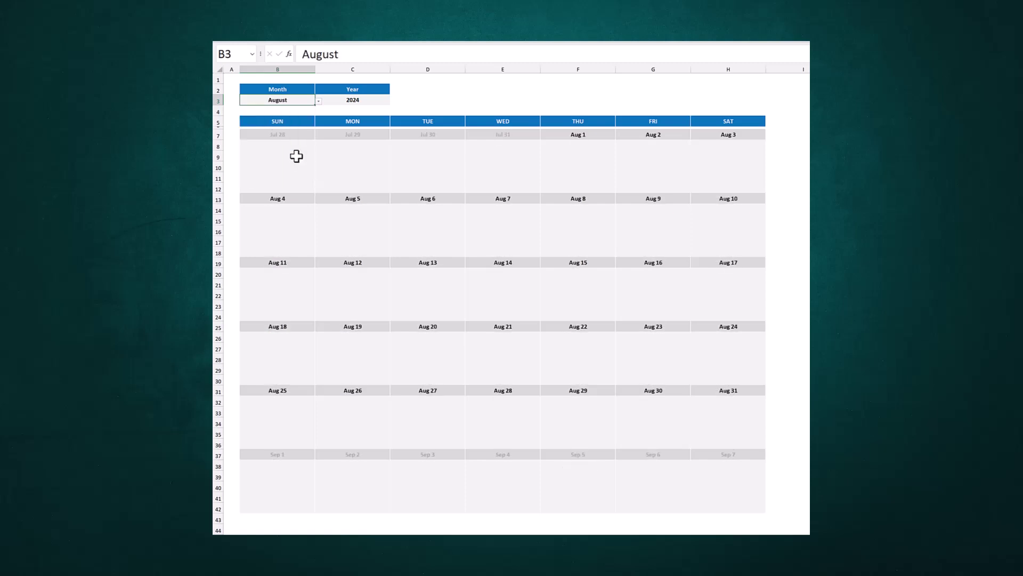
left_click(319, 101)
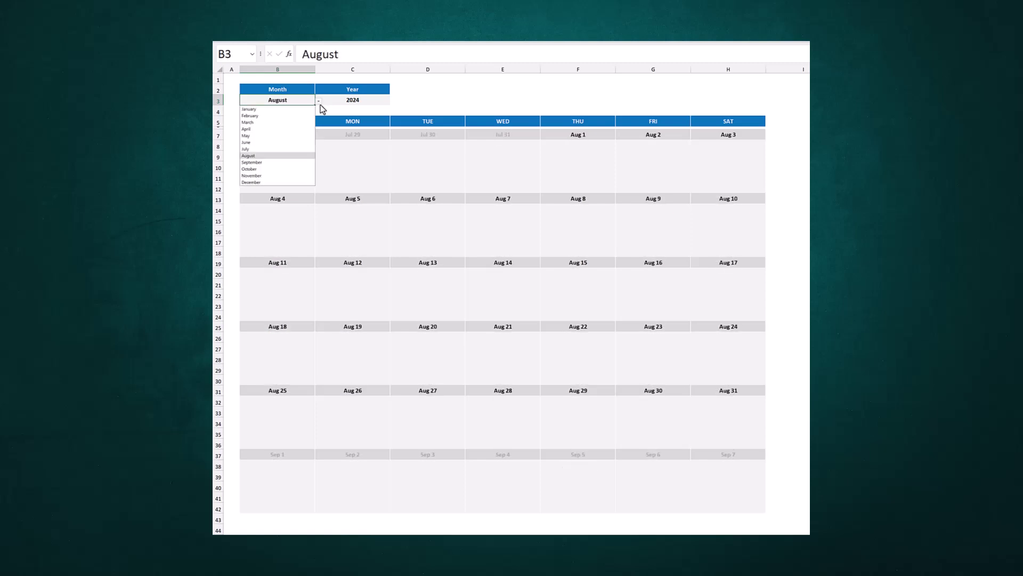
left_click(295, 143)
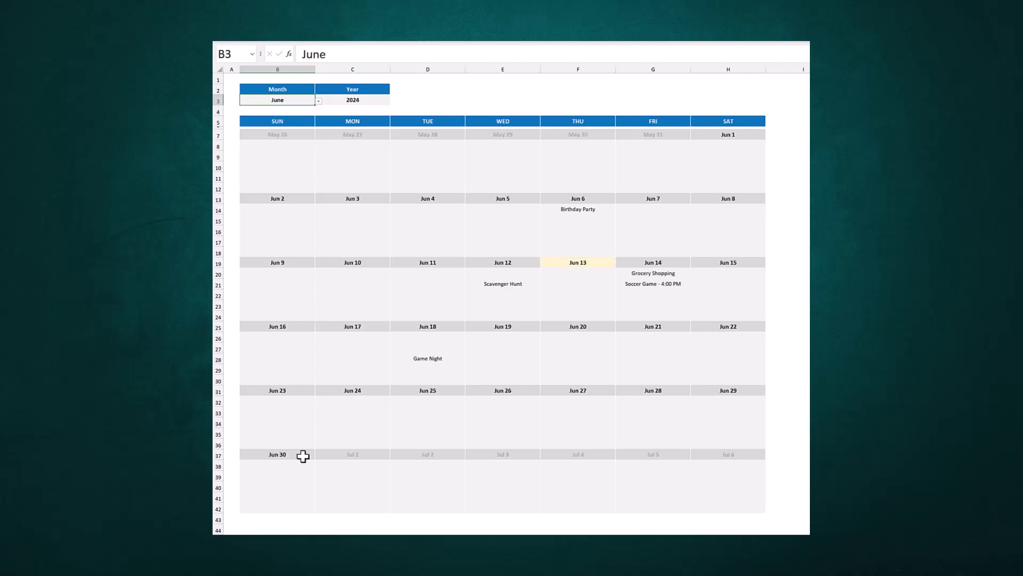
key("ctrl+Page_Down")
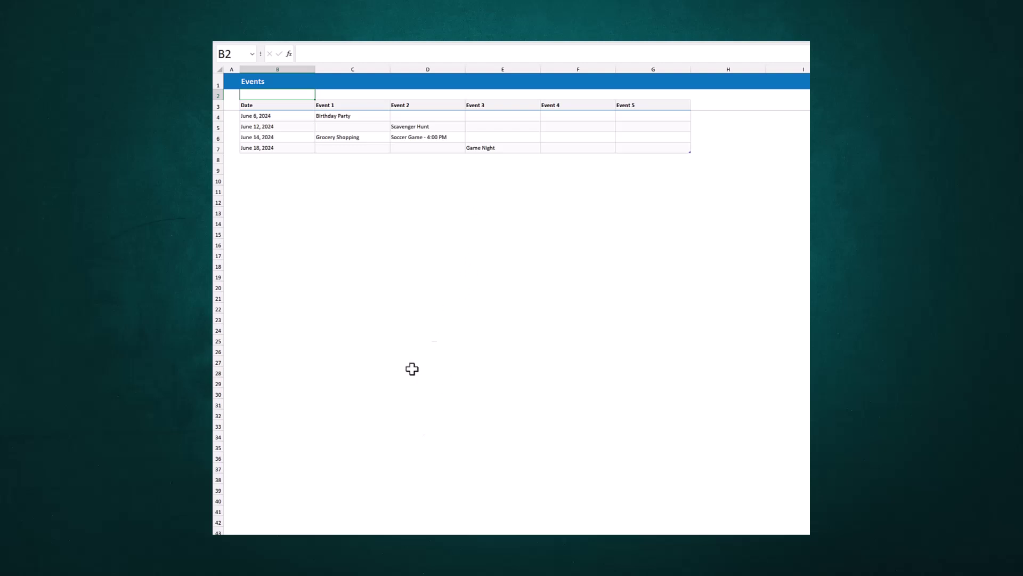
key("ctrl+Page_Up")
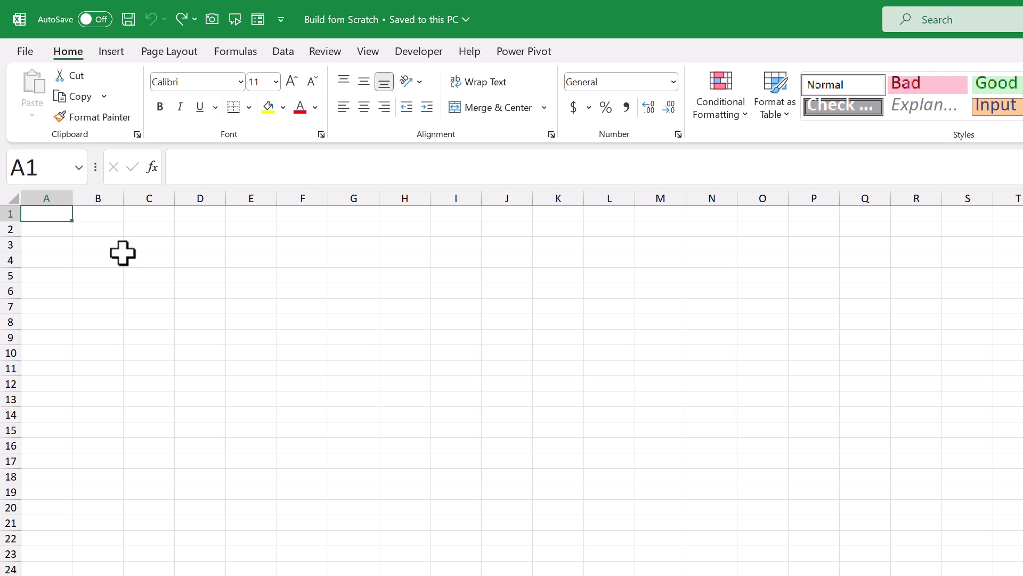
Select the whole worksheet and set every column width to 25.
left_click(11, 197)
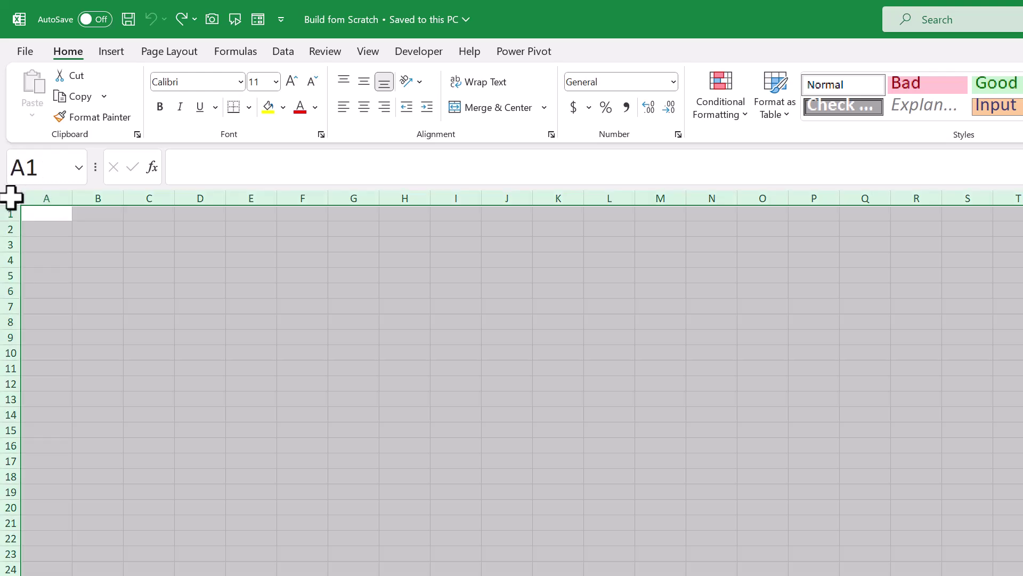
right_click(108, 193)
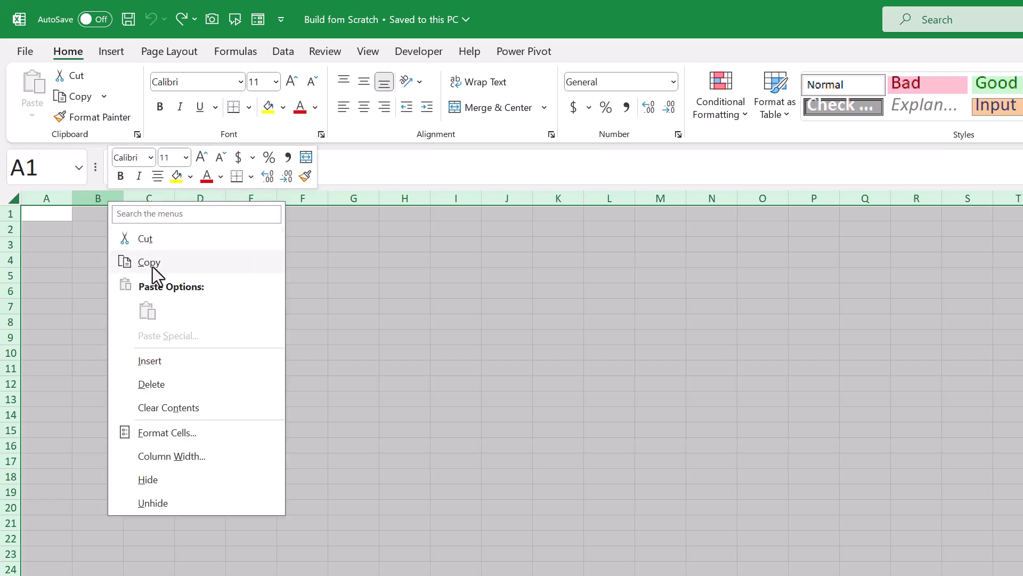
left_click(195, 456)
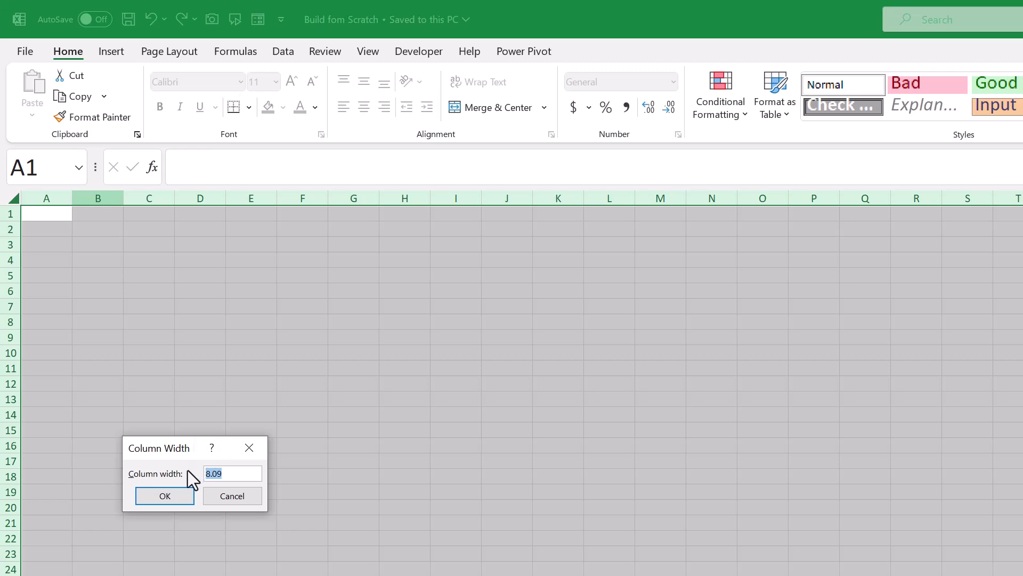
type("25")
left_click(186, 493)
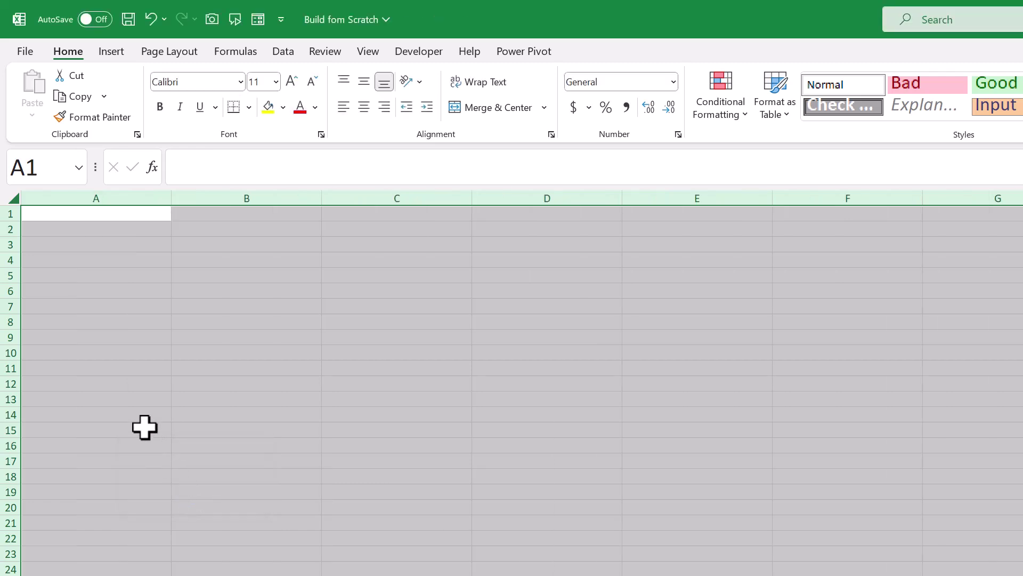
Set every row height to 20 and centre cell contents vertically and horizontally.
right_click(6, 306)
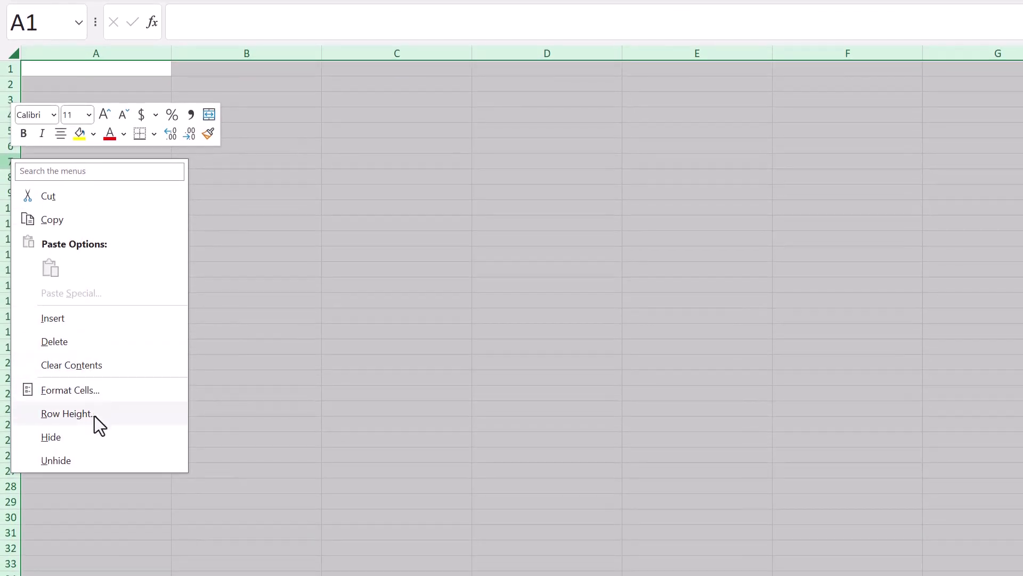
left_click(67, 413)
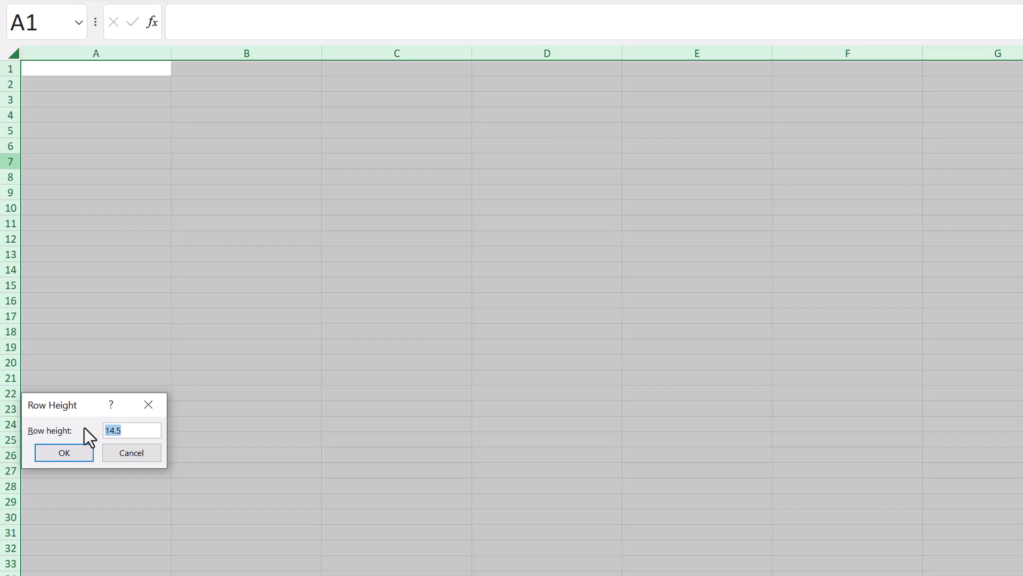
type("20")
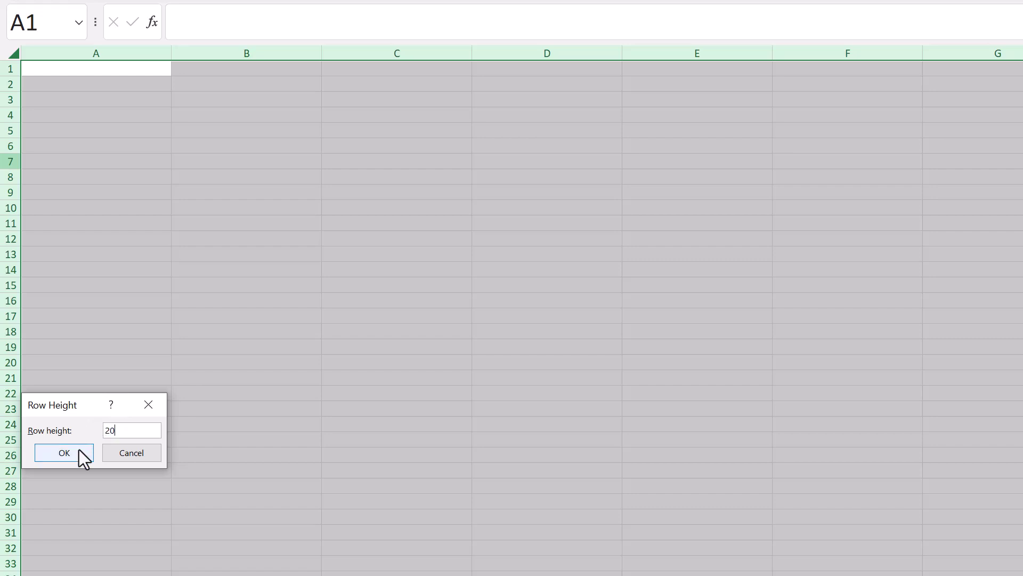
left_click(80, 451)
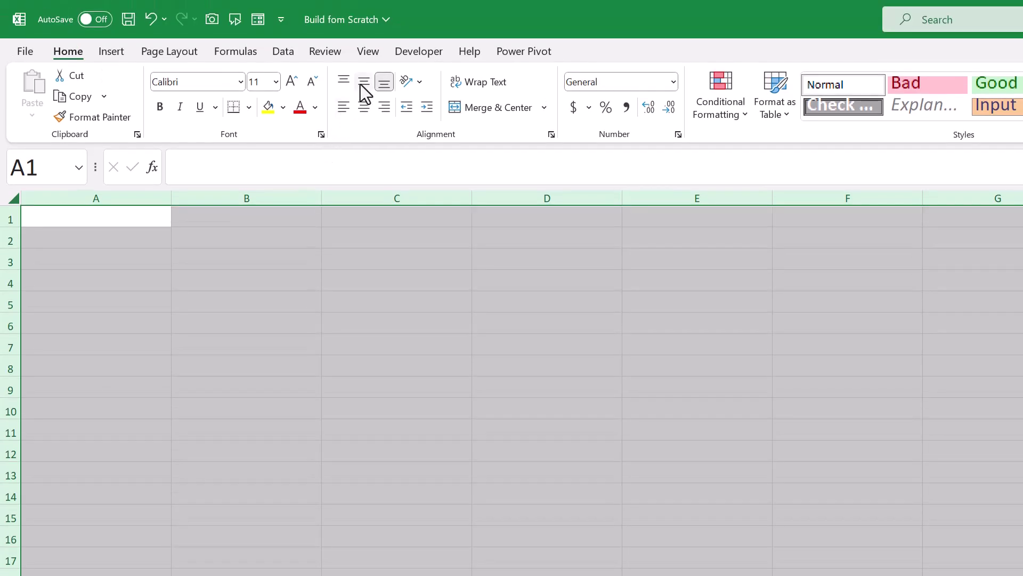
left_click(362, 84)
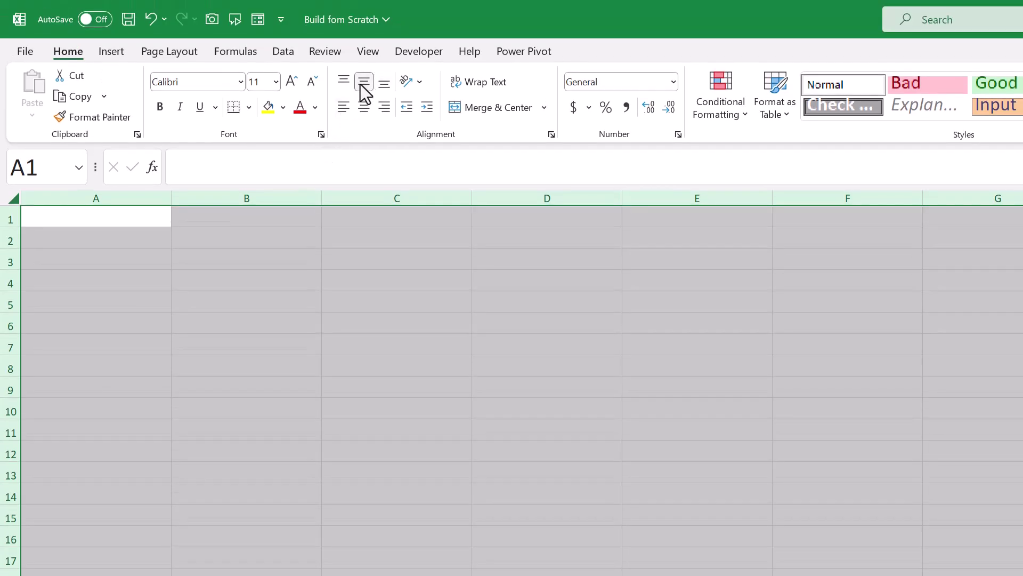
left_click(366, 111)
Narrow column A to a width of 5.
left_click(101, 195)
right_click(118, 197)
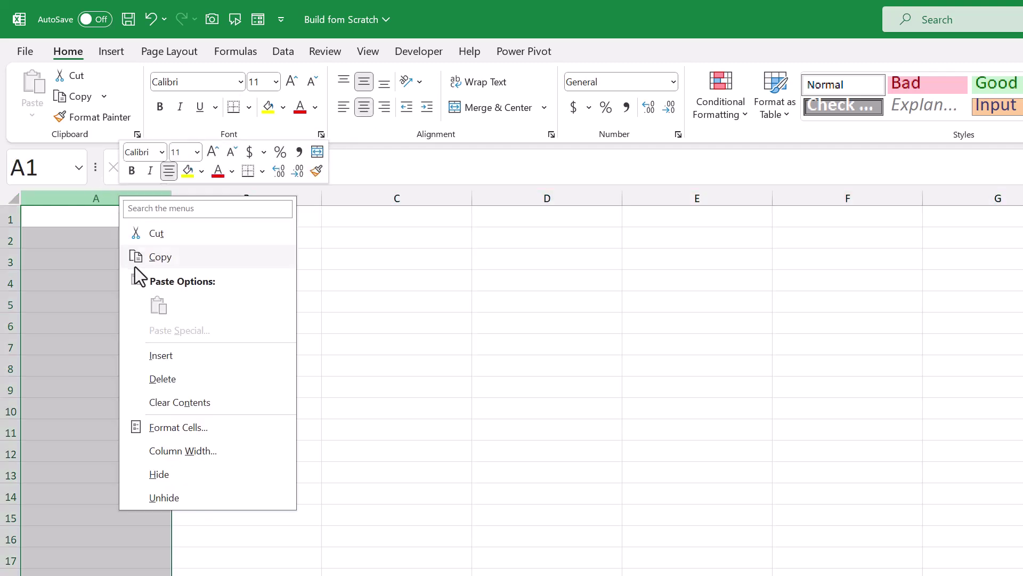
left_click(183, 453)
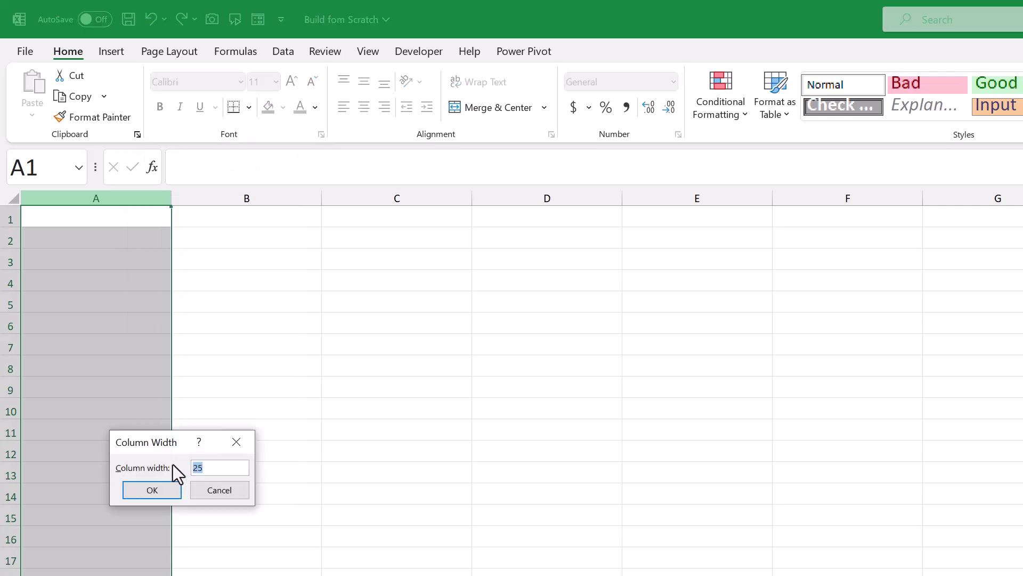
type("5")
left_click(167, 489)
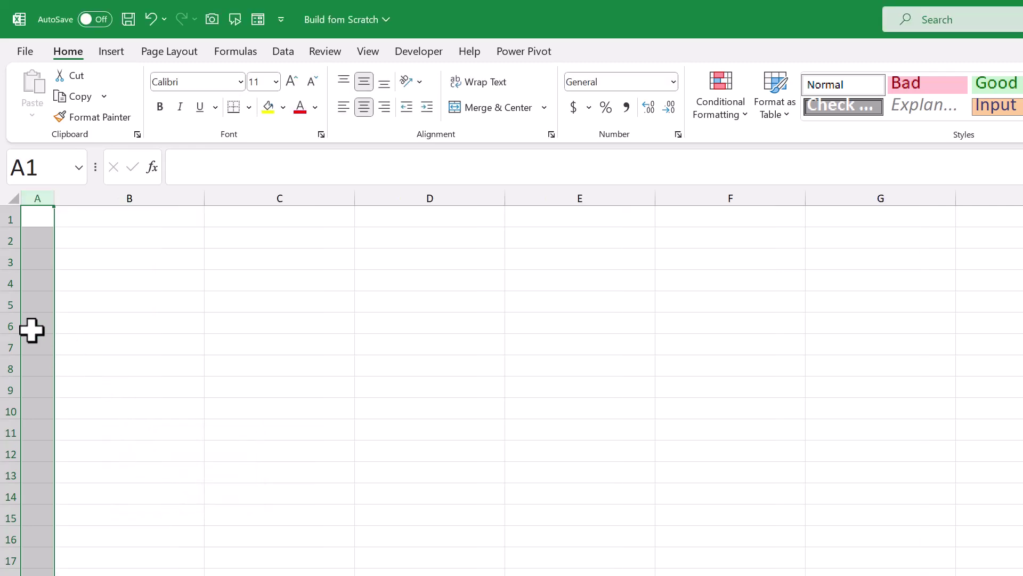
Shrink row 6 to a height of 5.
left_click(6, 324)
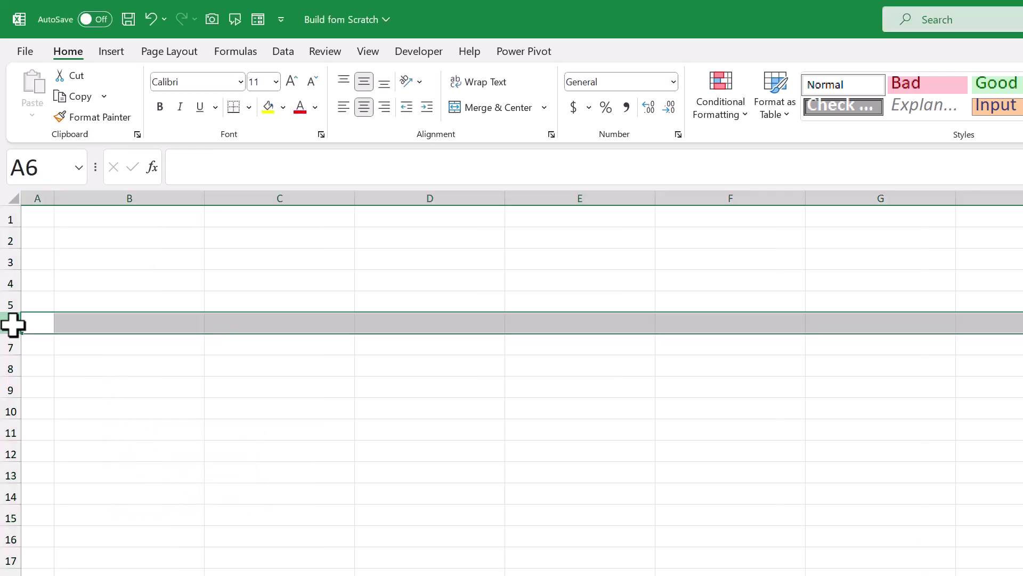
right_click(13, 324)
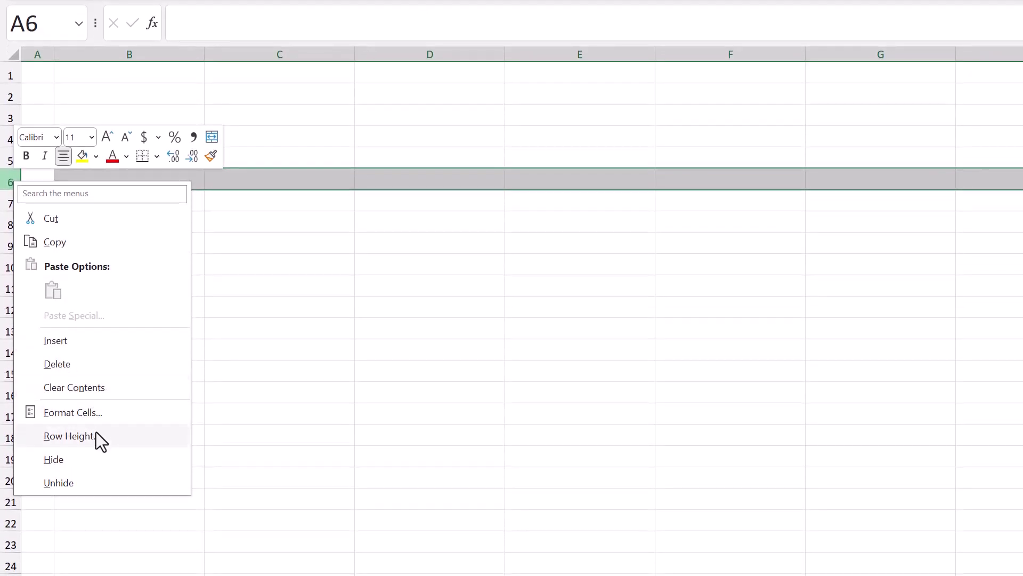
left_click(96, 435)
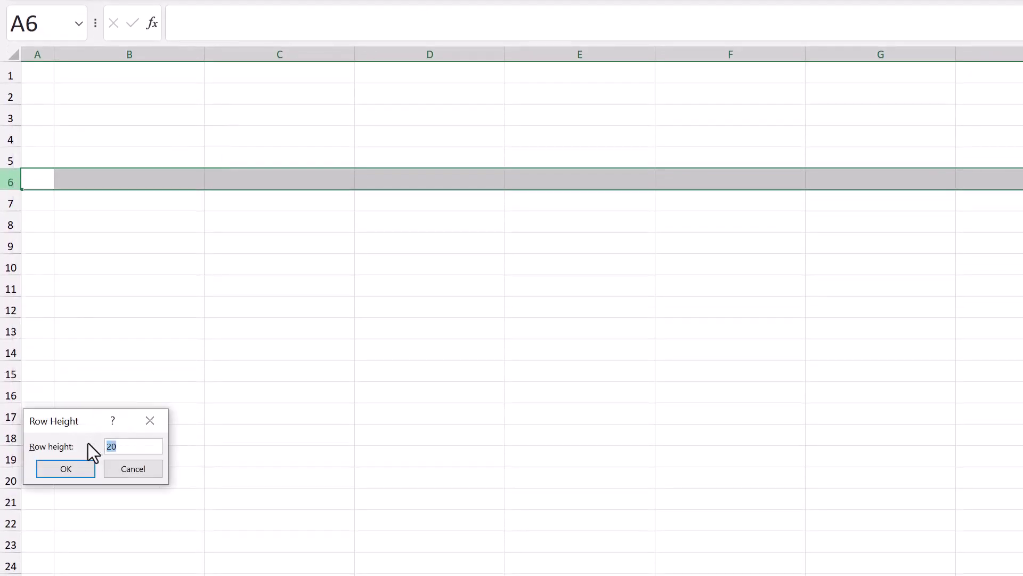
type("5")
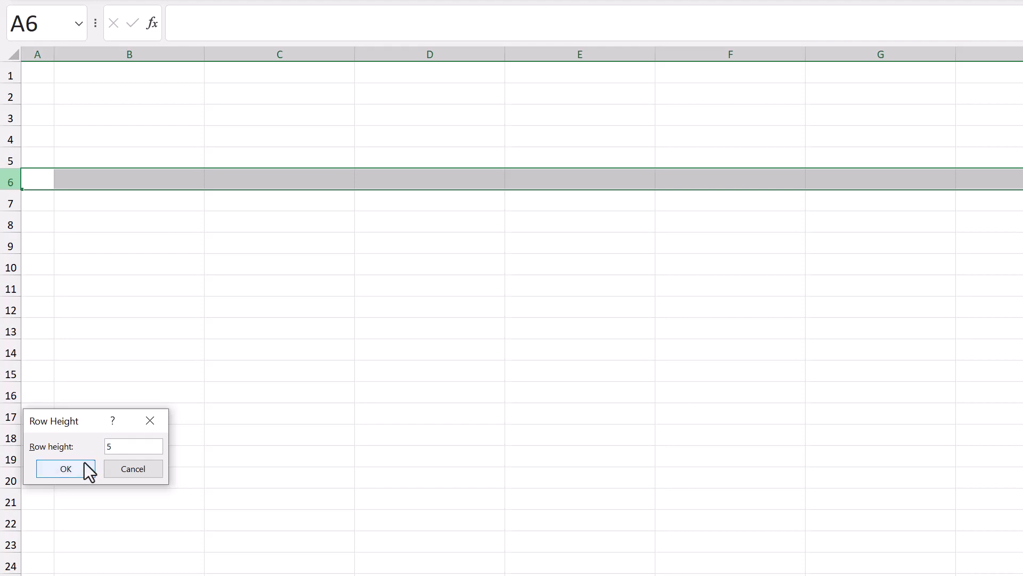
left_click(85, 469)
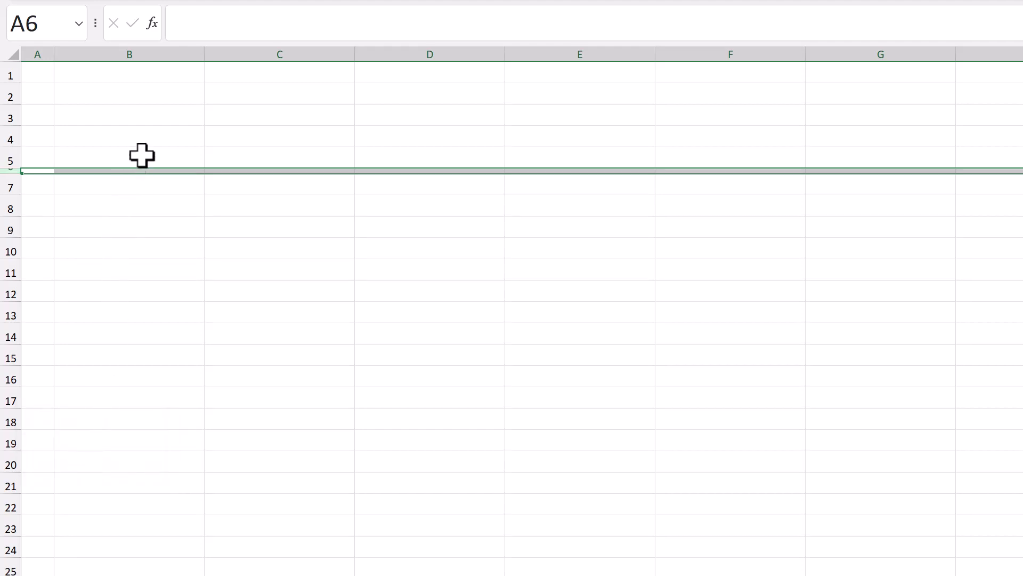
Enter the headers 'Month' in B2 and 'Year' in C2.
left_click(179, 92)
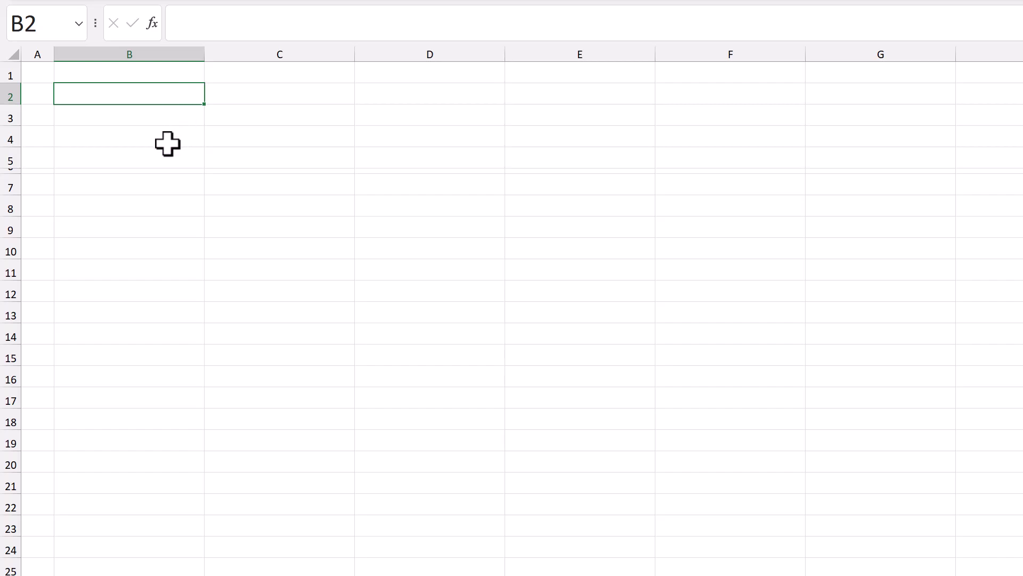
type("Month")
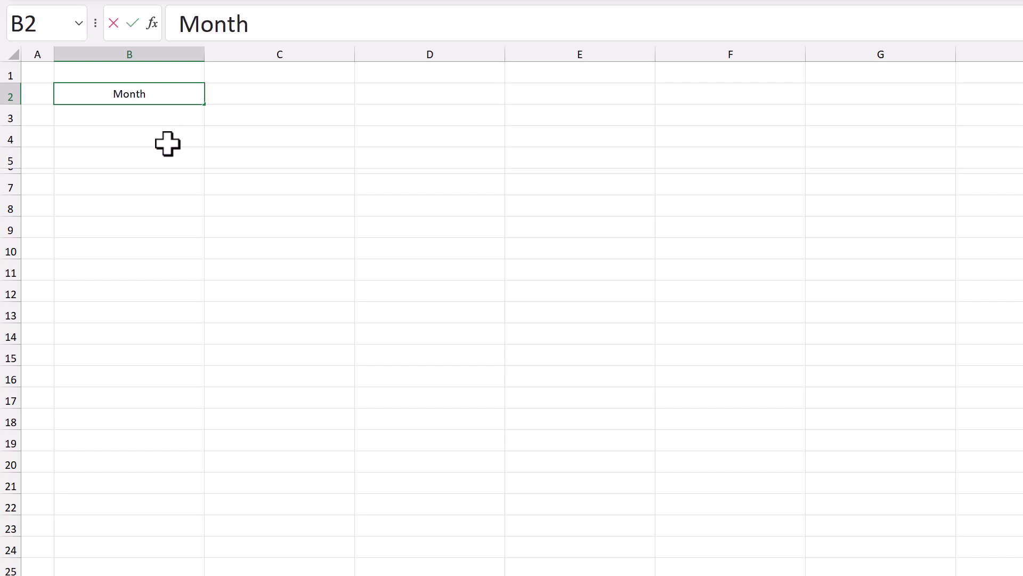
key("Tab")
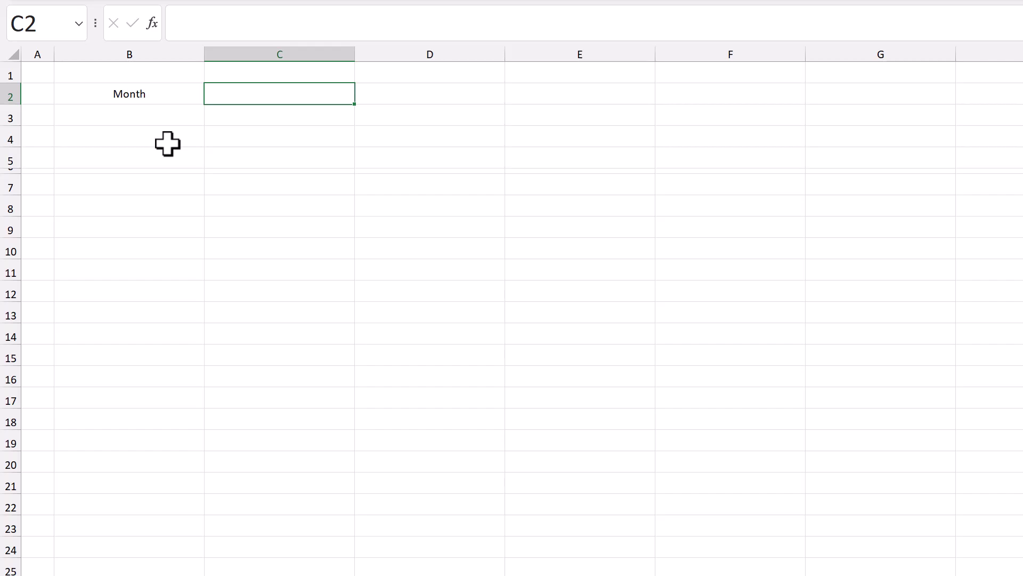
type("Year")
key("Return")
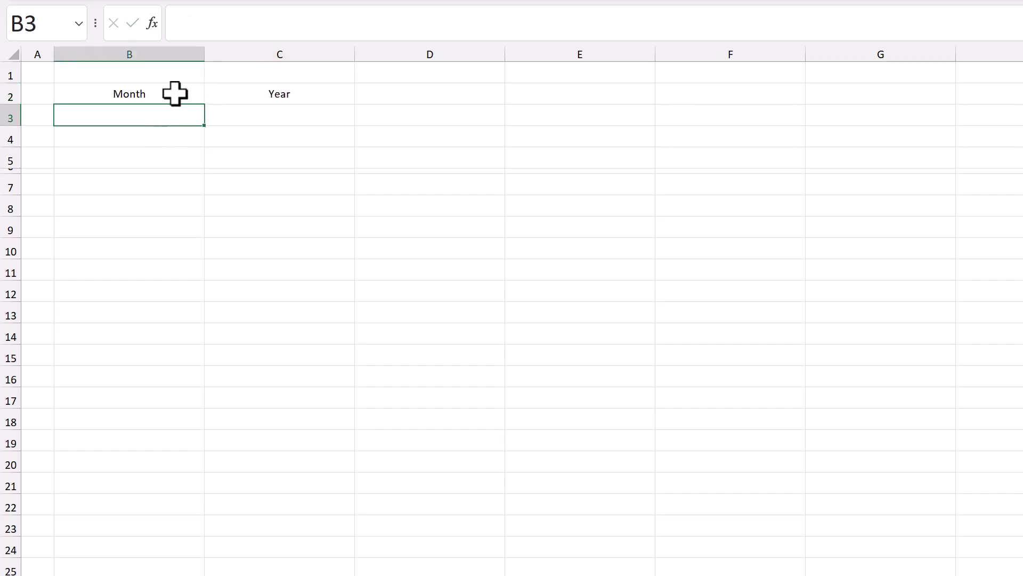
Format B2:C2 as bold size-12 white text on a blue fill.
left_click_drag(173, 94, 277, 94)
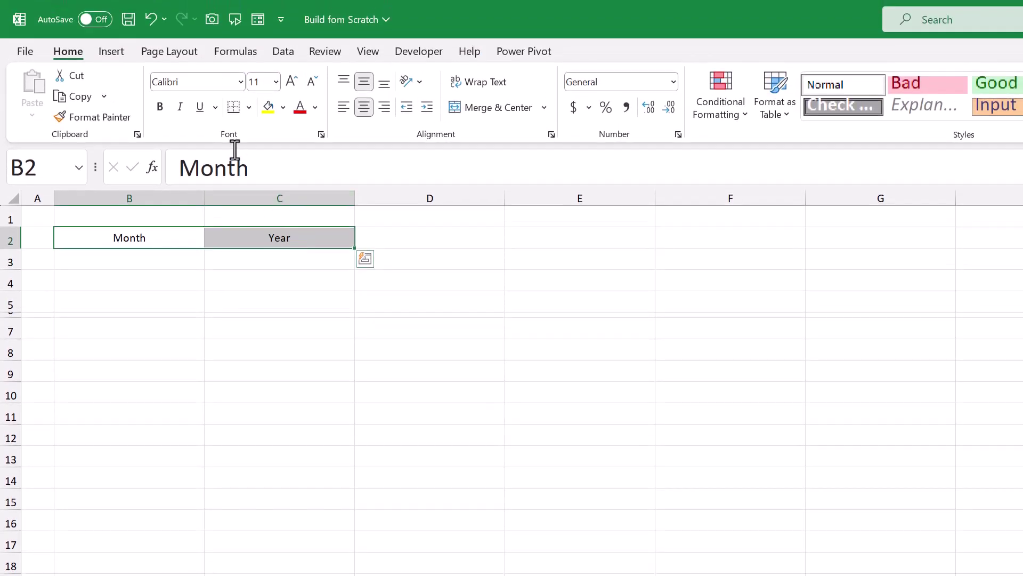
left_click(160, 34)
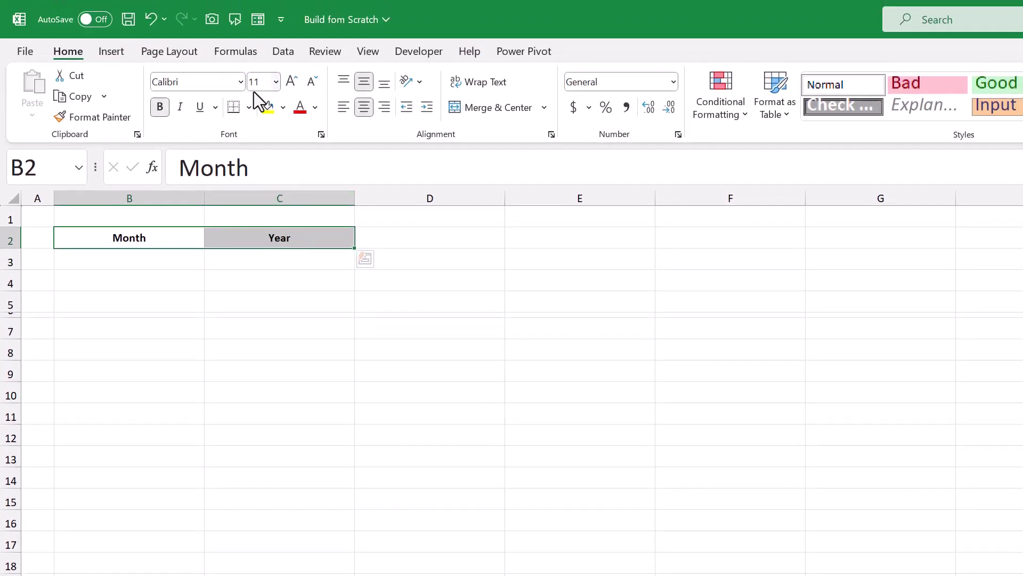
left_click(293, 85)
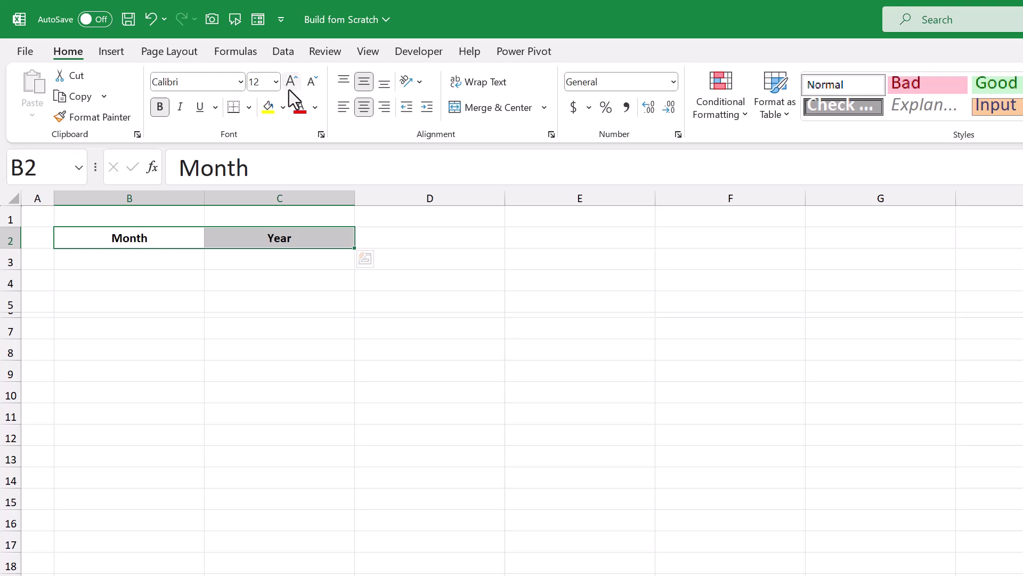
left_click(284, 108)
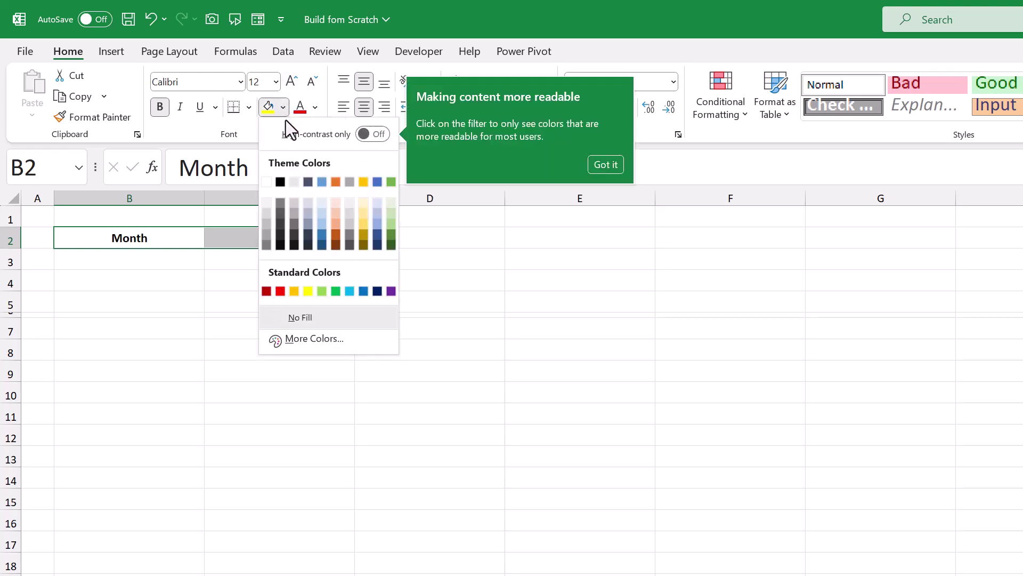
left_click(354, 291)
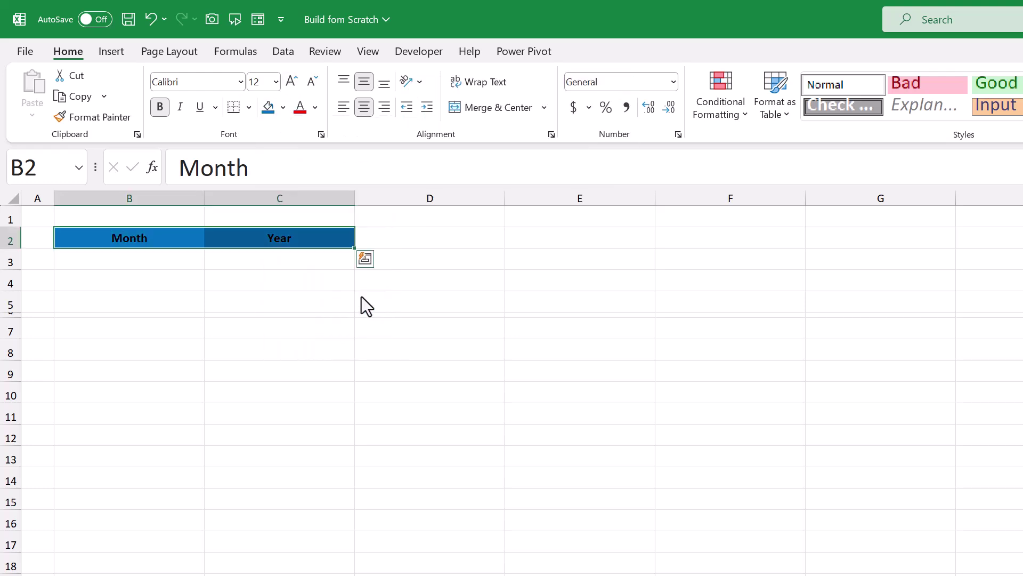
left_click(315, 108)
left_click(303, 204)
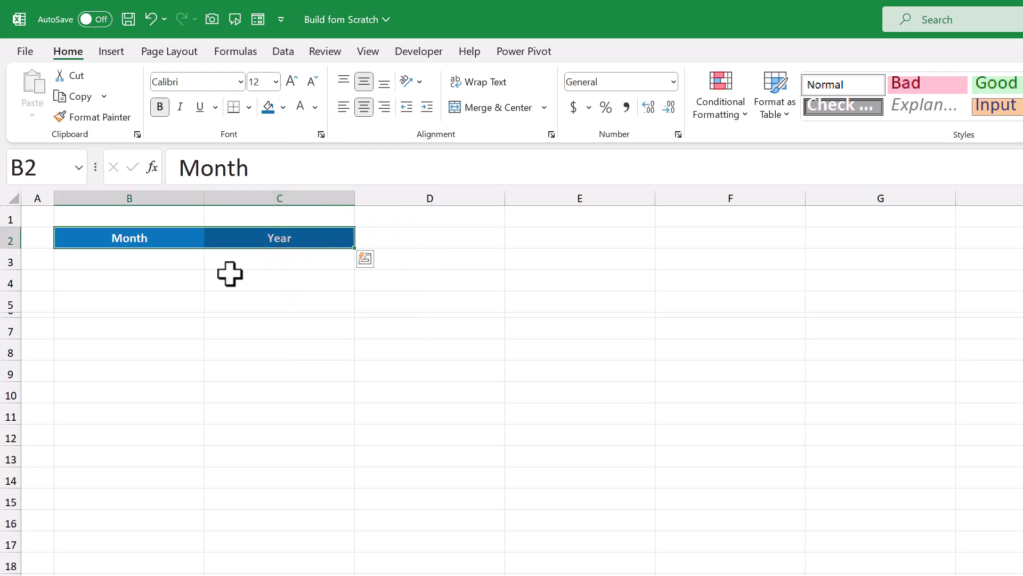
Give the input cells B3:C3 size-12 text and a light grey fill.
left_click(181, 262)
left_click_drag(209, 262, 226, 253)
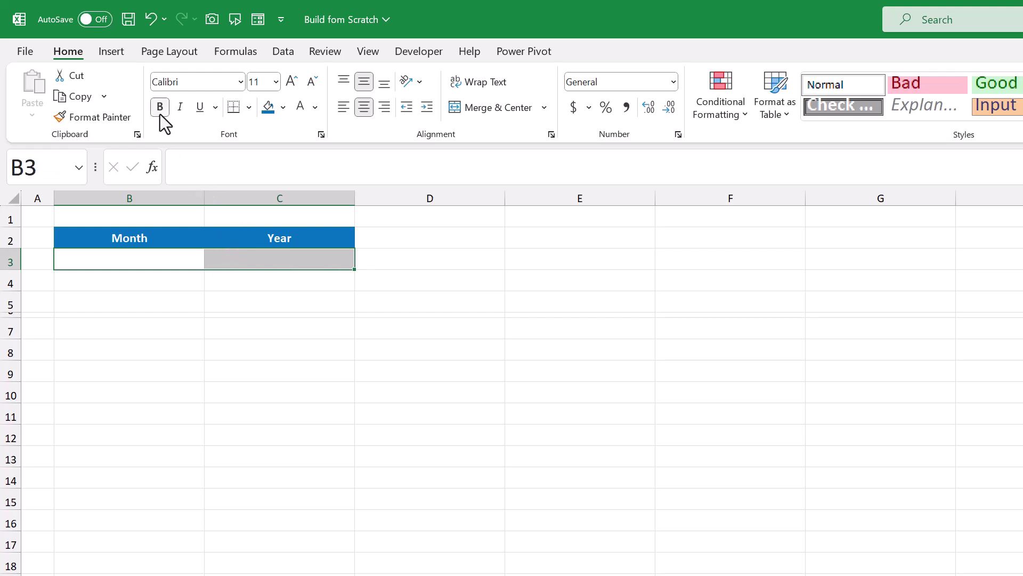
left_click(291, 83)
left_click(283, 107)
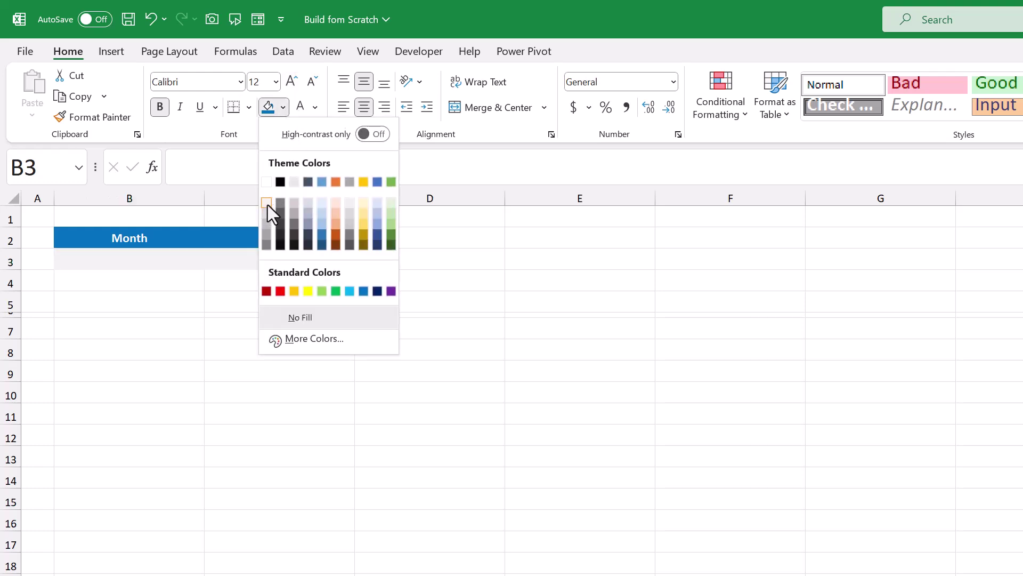
left_click(267, 206)
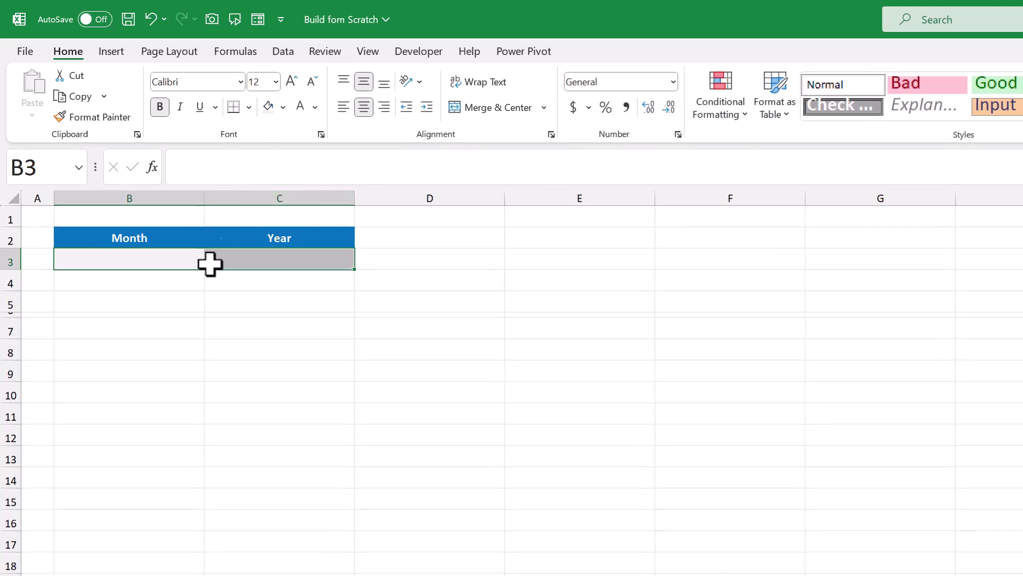
left_click(142, 303)
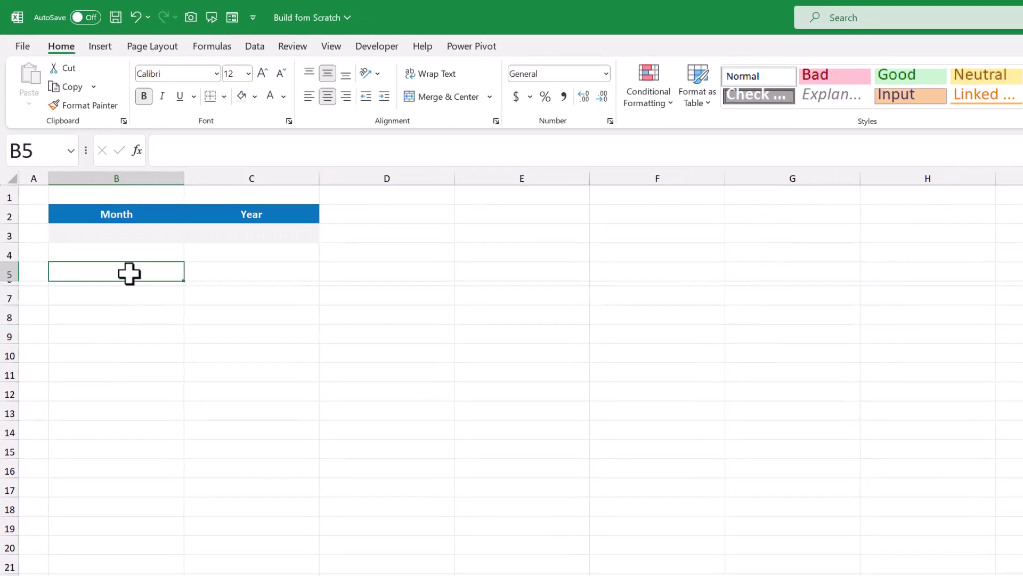
Make B5:H5 a bold title band with blue fill and a new text colour.
left_click_drag(129, 274, 932, 277)
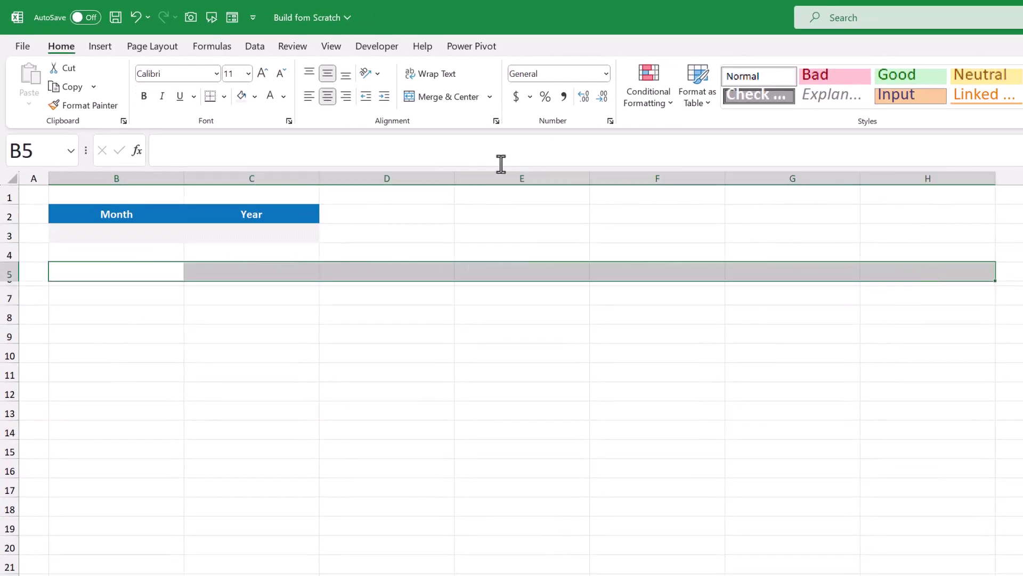
left_click(143, 95)
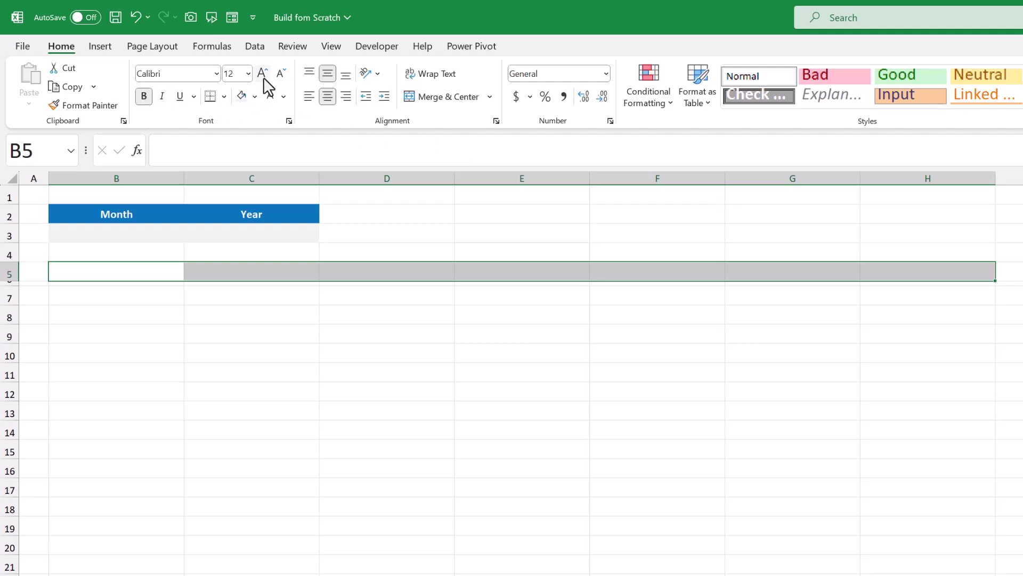
left_click(256, 97)
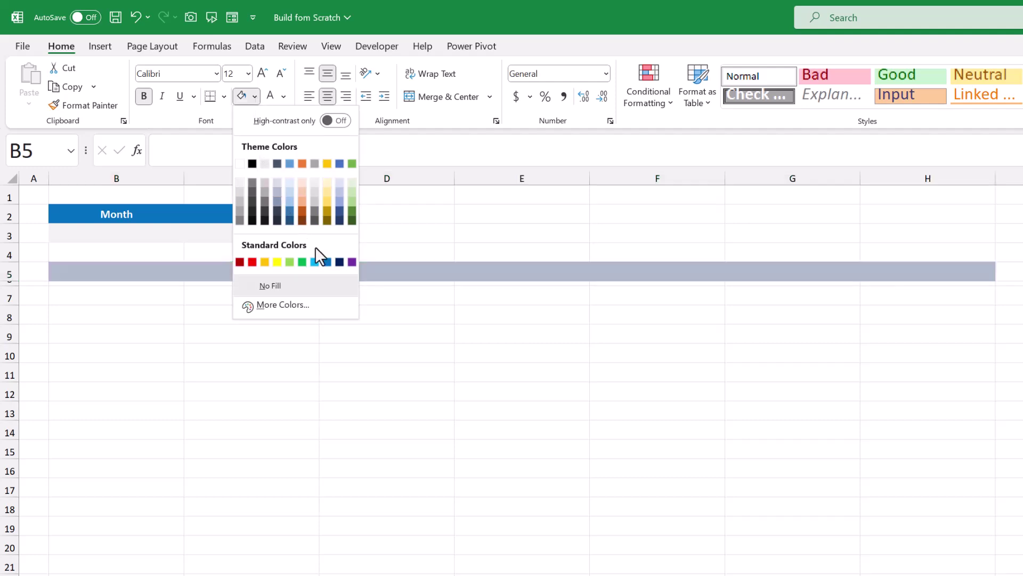
left_click(327, 262)
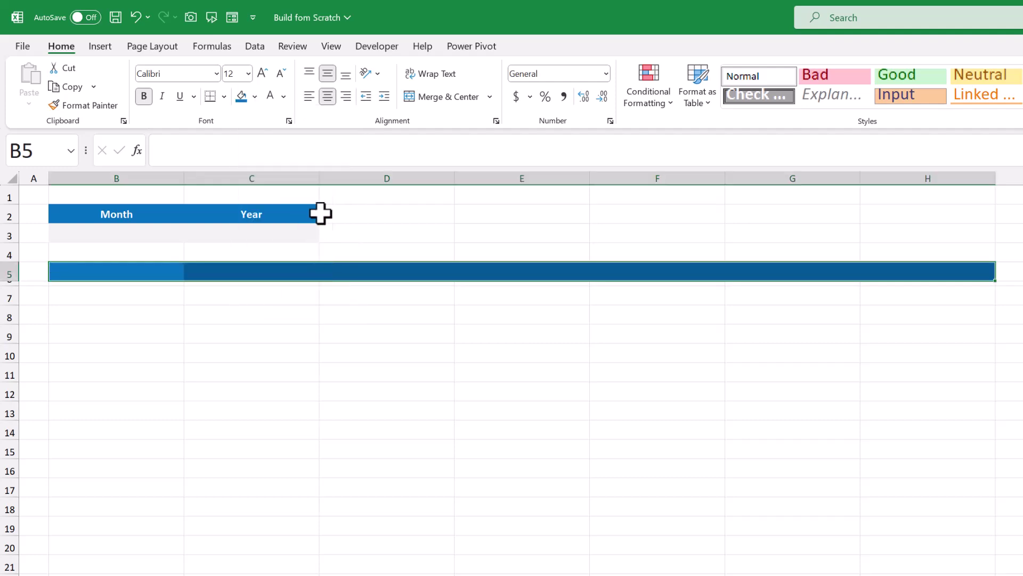
left_click(284, 96)
left_click(269, 184)
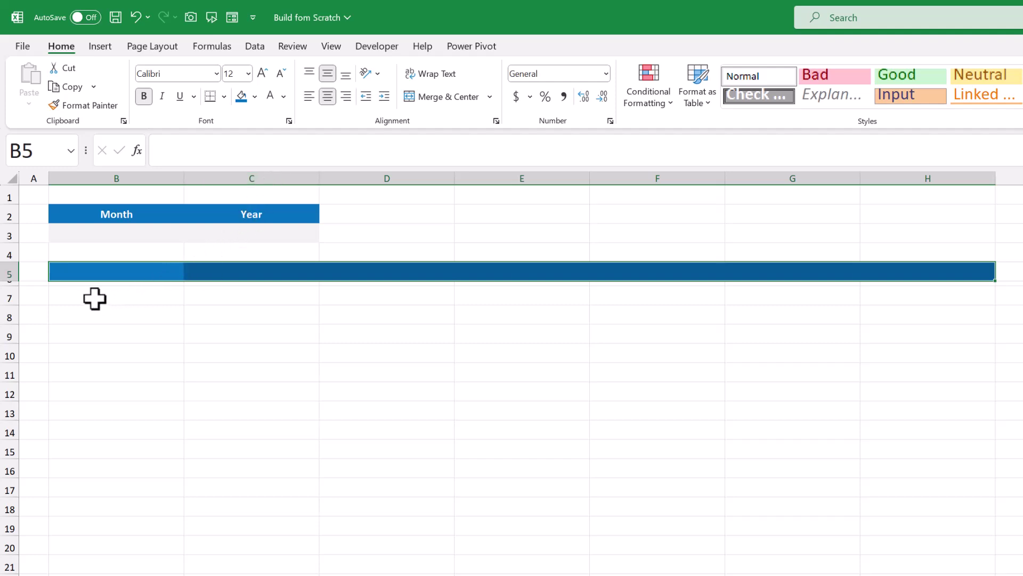
Make B7:H7 bold with darker grey fill and shade B8:H12 light grey.
left_click_drag(95, 298, 925, 297)
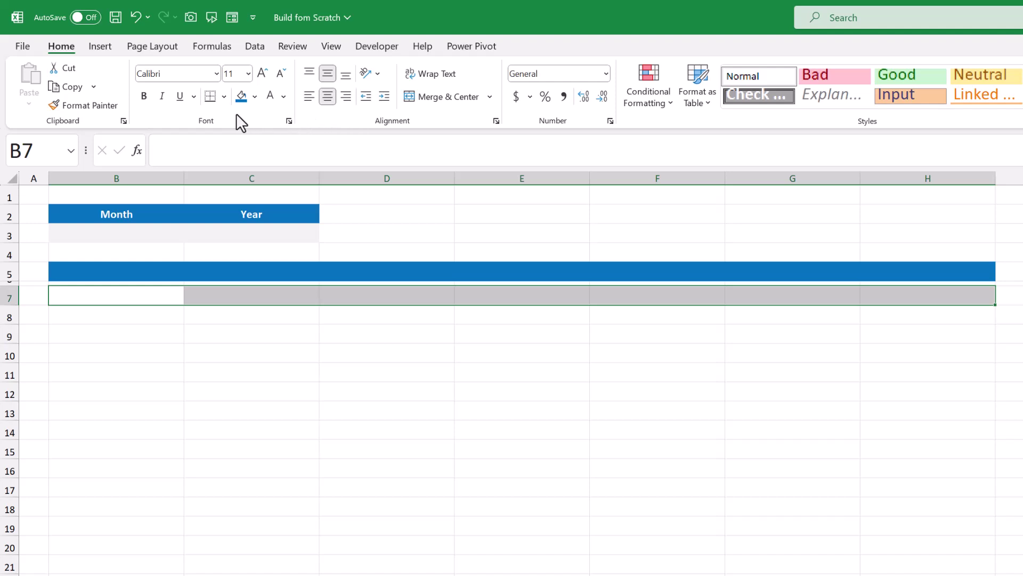
left_click(148, 96)
left_click(256, 97)
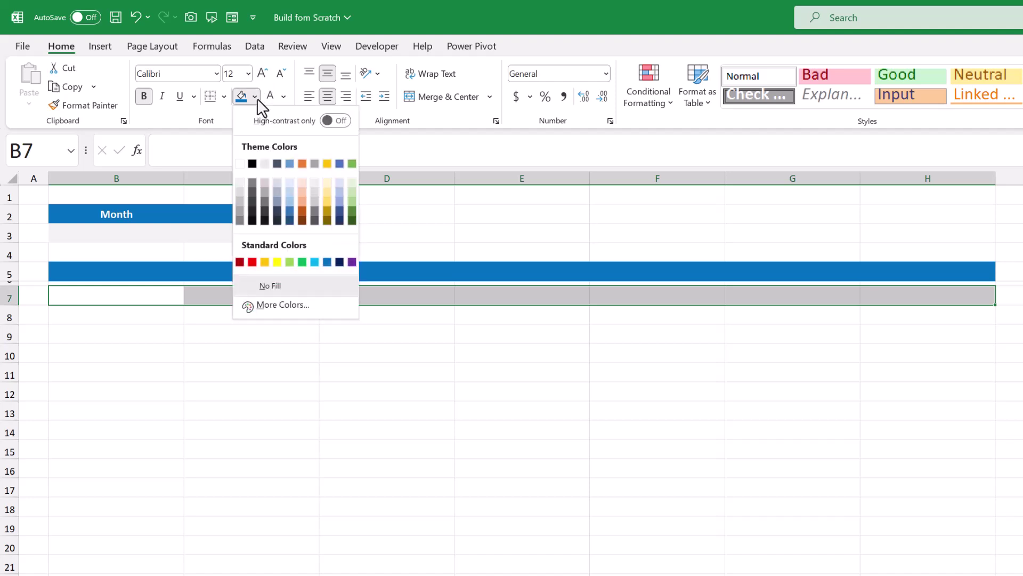
left_click(242, 193)
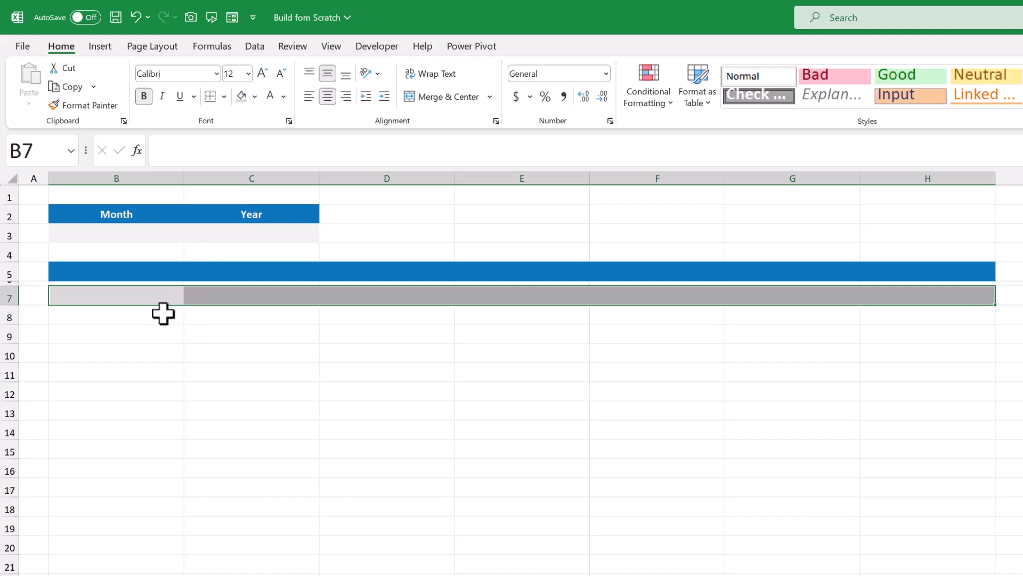
left_click_drag(101, 319, 878, 393)
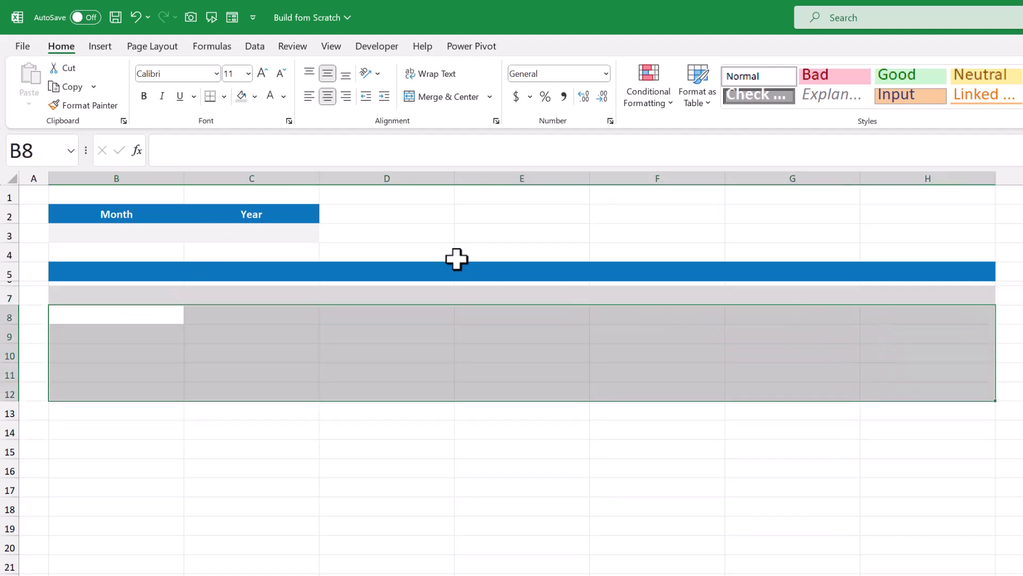
left_click(255, 97)
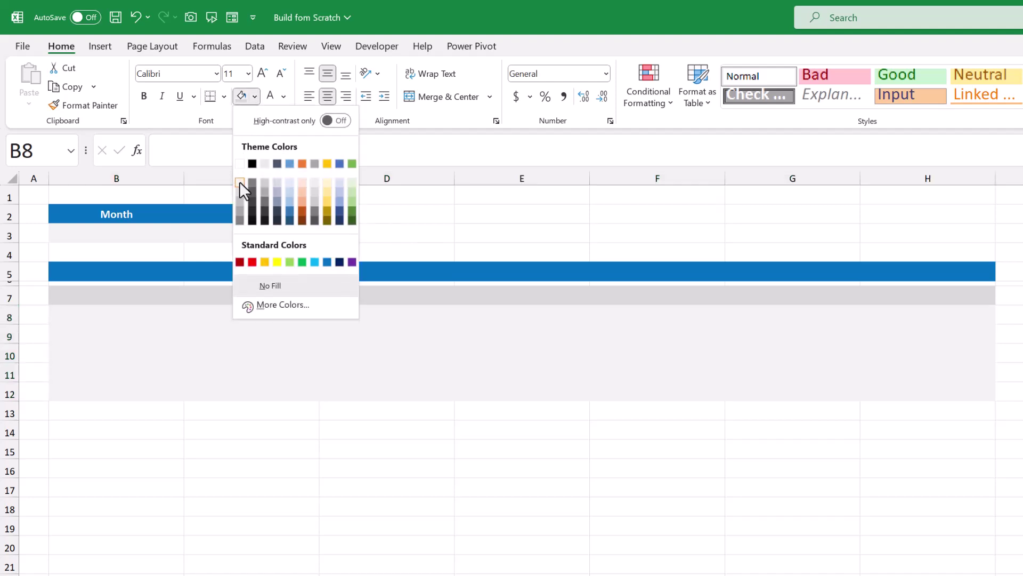
left_click(239, 183)
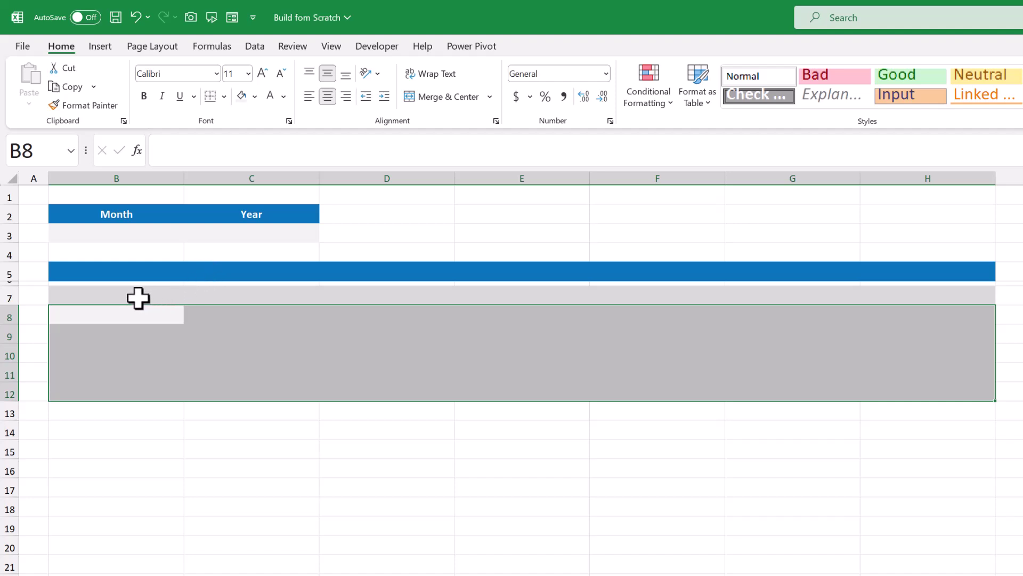
Copy the week block B7:H12 and paste it at B13.
left_click(142, 294)
left_click_drag(142, 294, 898, 395)
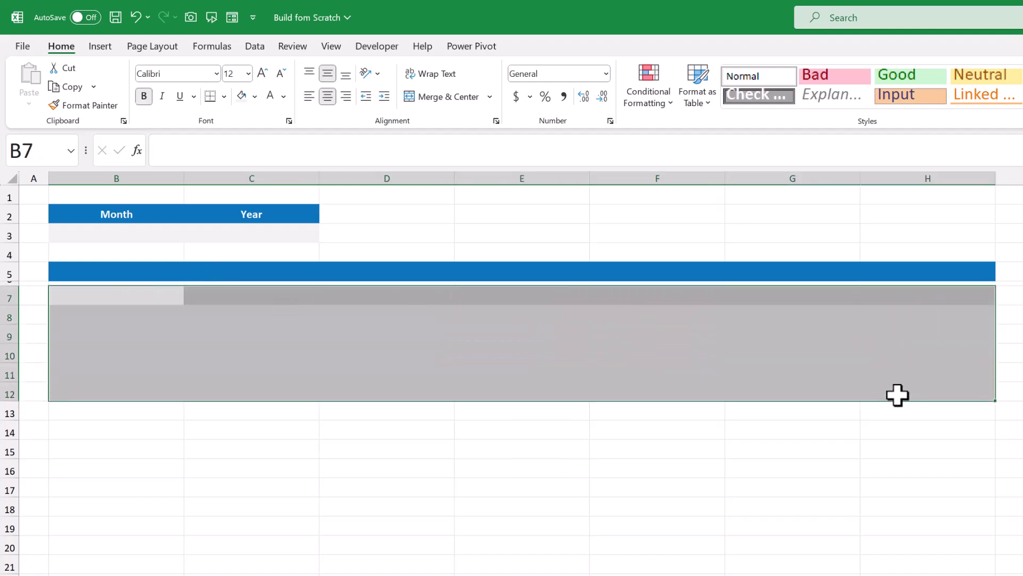
right_click(540, 319)
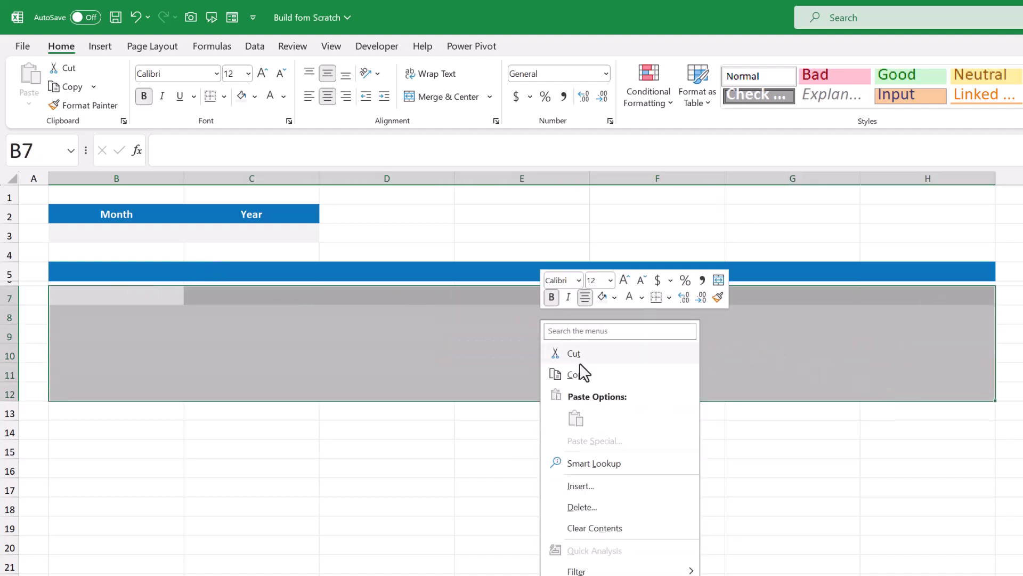
left_click(582, 373)
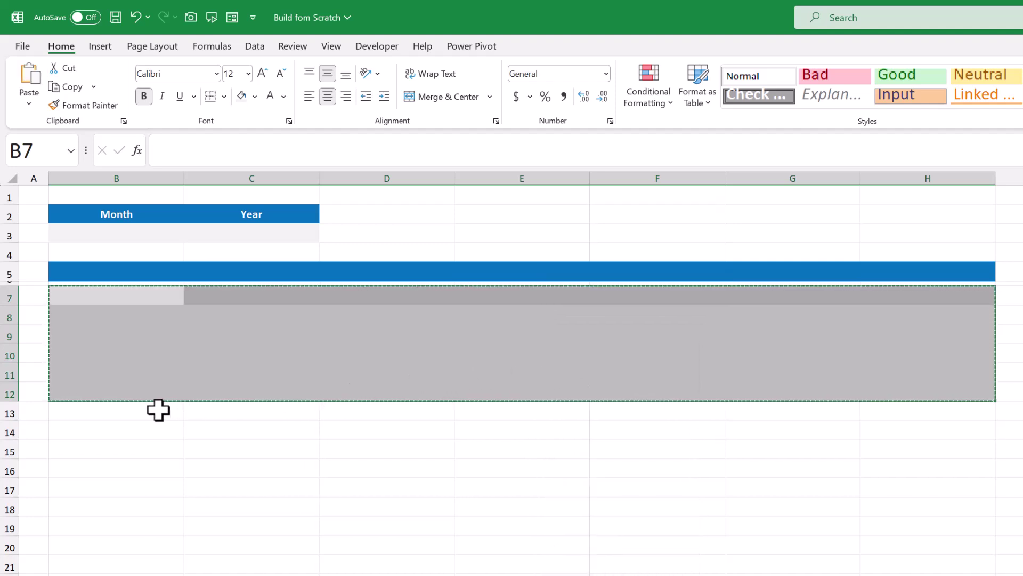
left_click(158, 410)
right_click(155, 410)
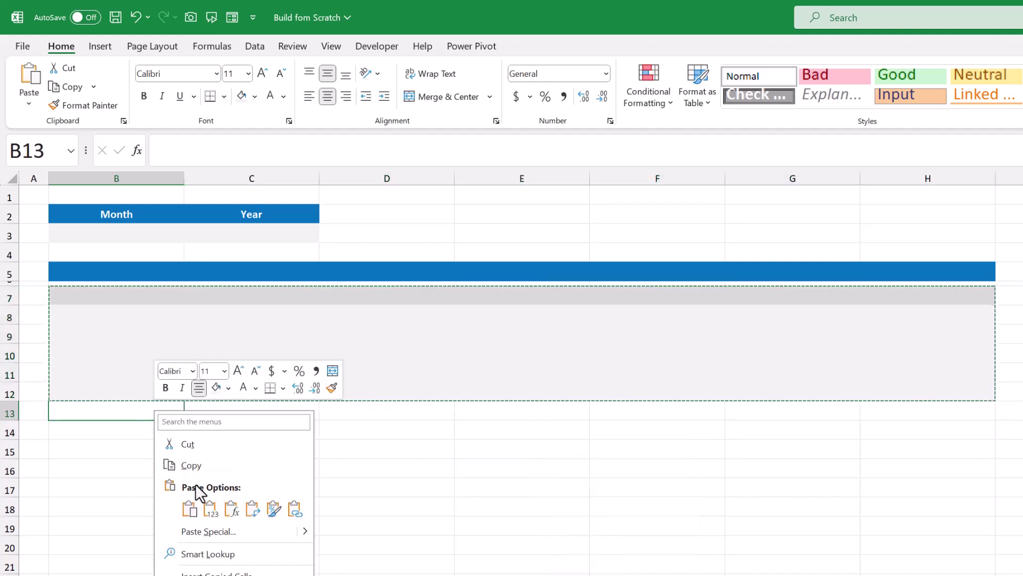
left_click(193, 508)
Paste the week block again at B19 and B25.
left_click(146, 526)
right_click(146, 525)
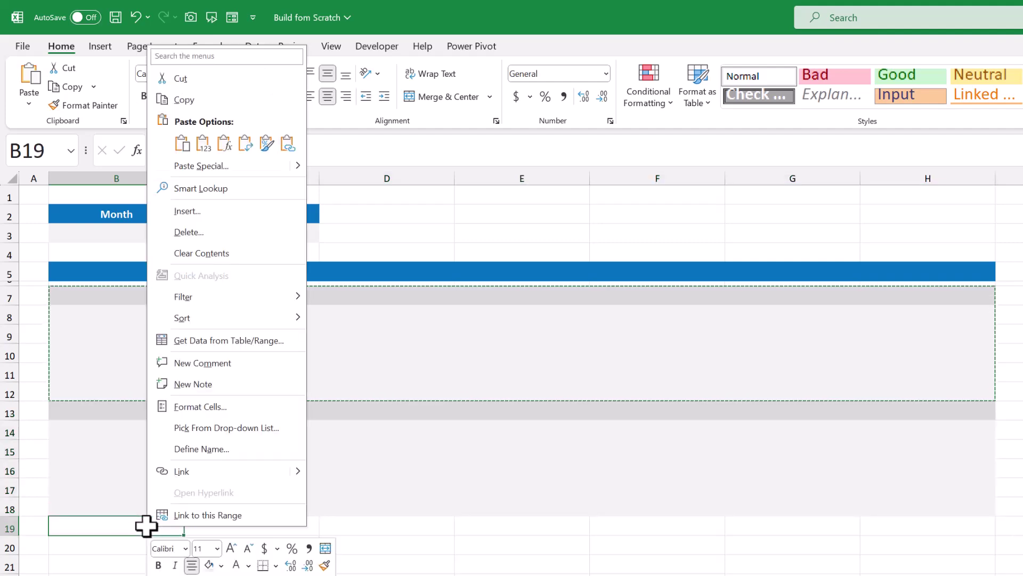
left_click(182, 142)
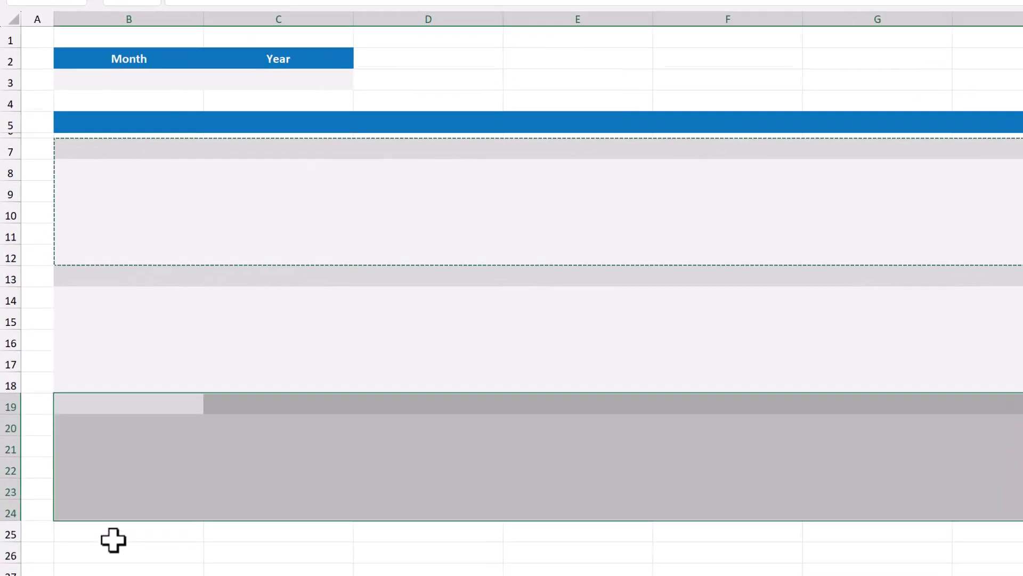
right_click(114, 530)
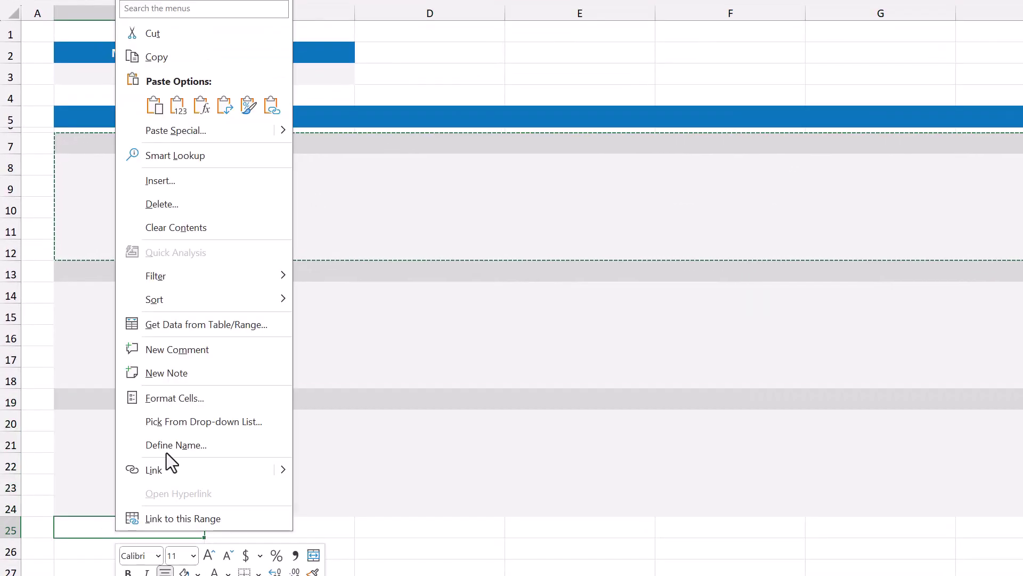
left_click(157, 108)
Paste the week block at B31 and B37 to complete six week rows.
scroll(168, 223, "down", 4)
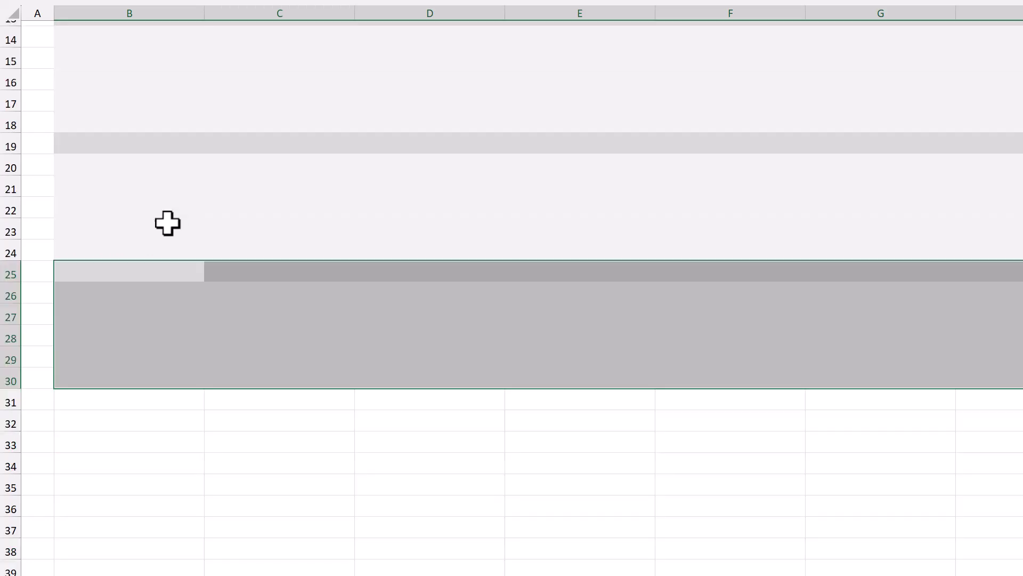
right_click(121, 402)
left_click(98, 401)
right_click(99, 402)
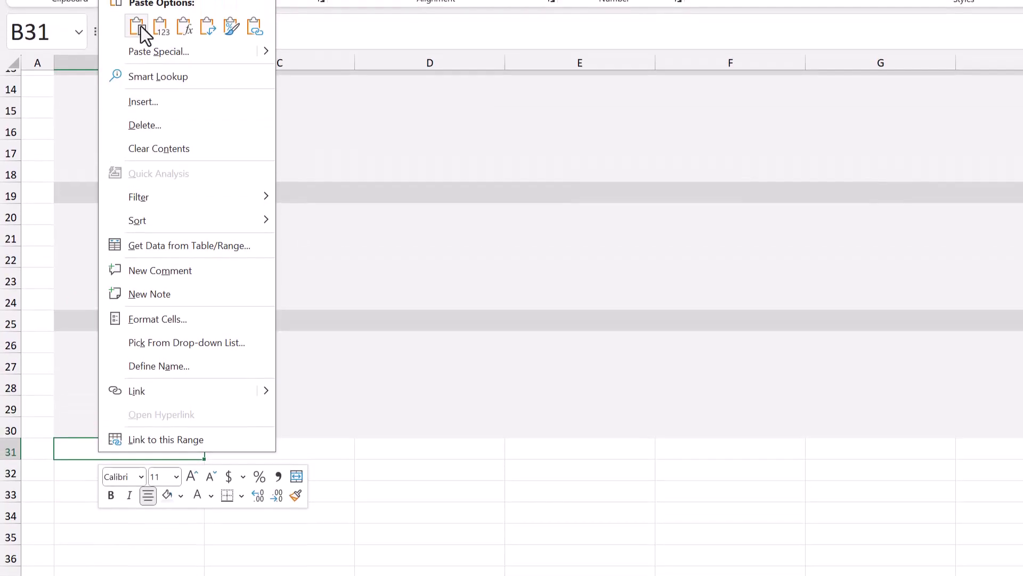
left_click(138, 25)
left_click(82, 527)
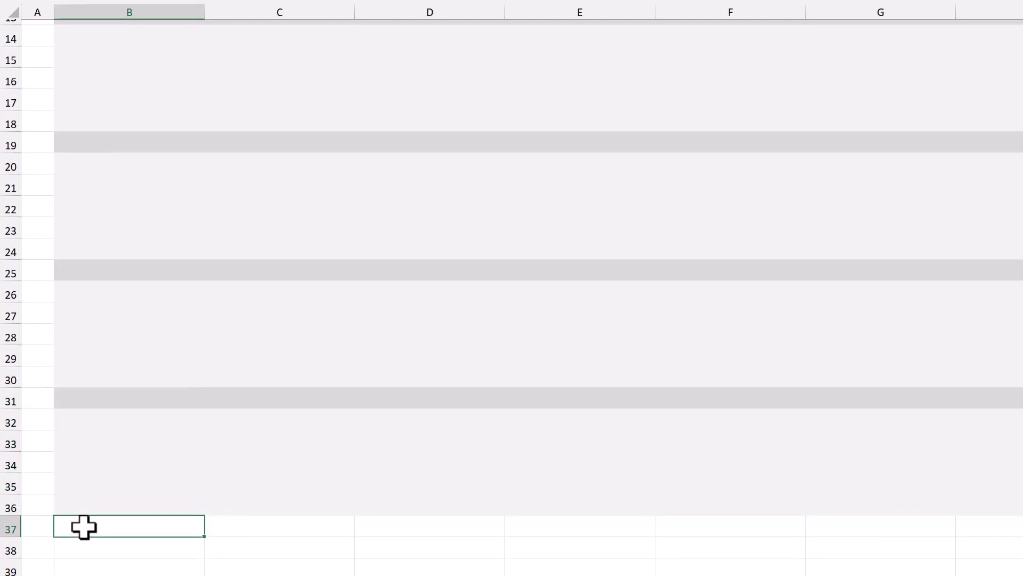
right_click(84, 527)
left_click(123, 102)
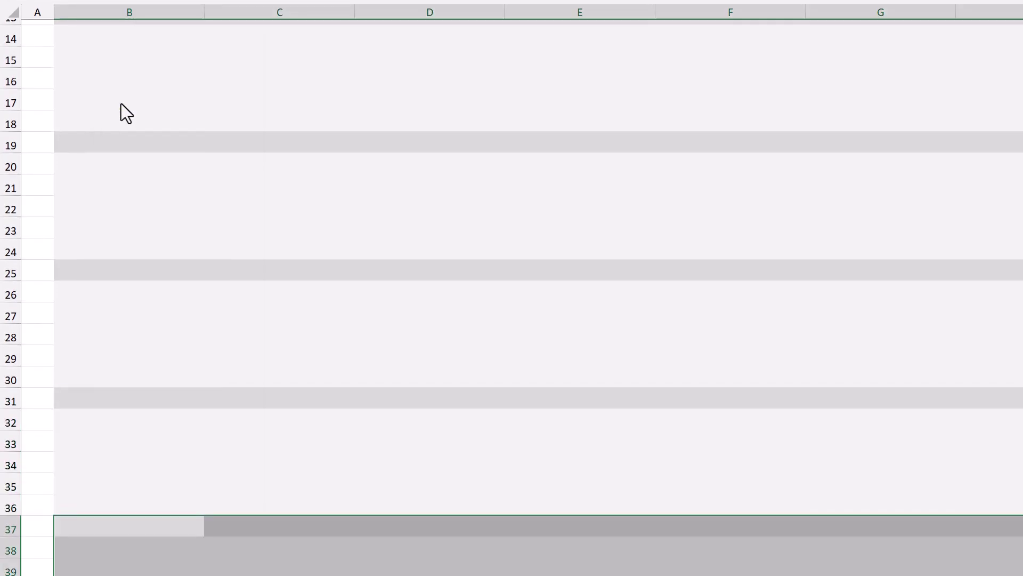
left_click(211, 235)
Uncheck Gridlines on the View tab to show a clean white sheet.
scroll(211, 235, "up", 3)
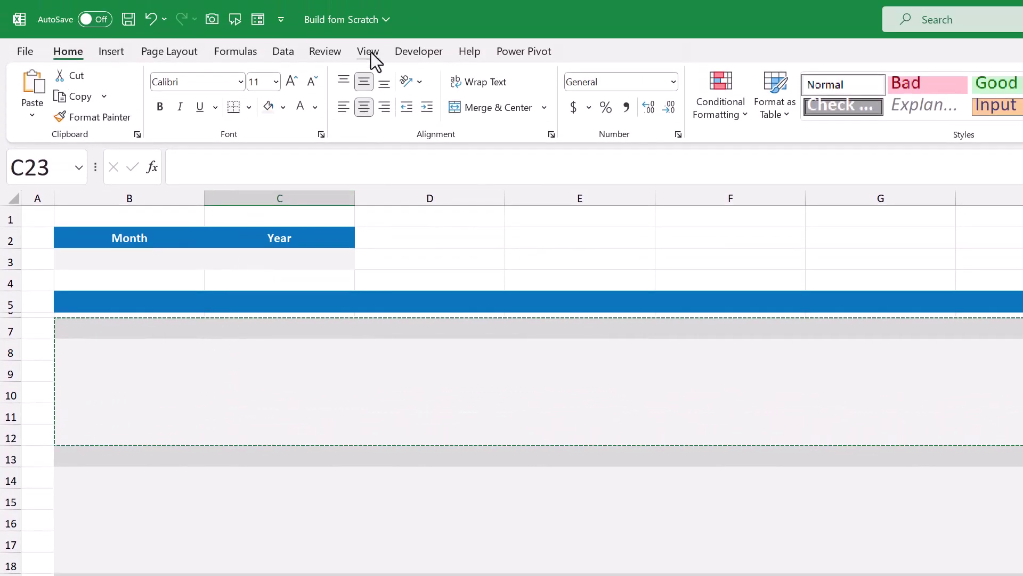
left_click(372, 52)
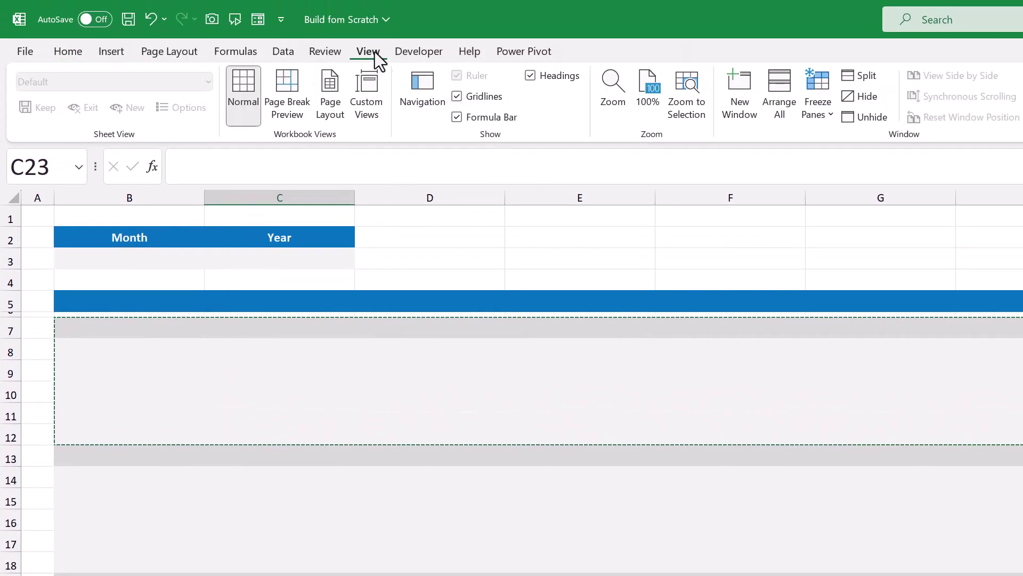
left_click(458, 97)
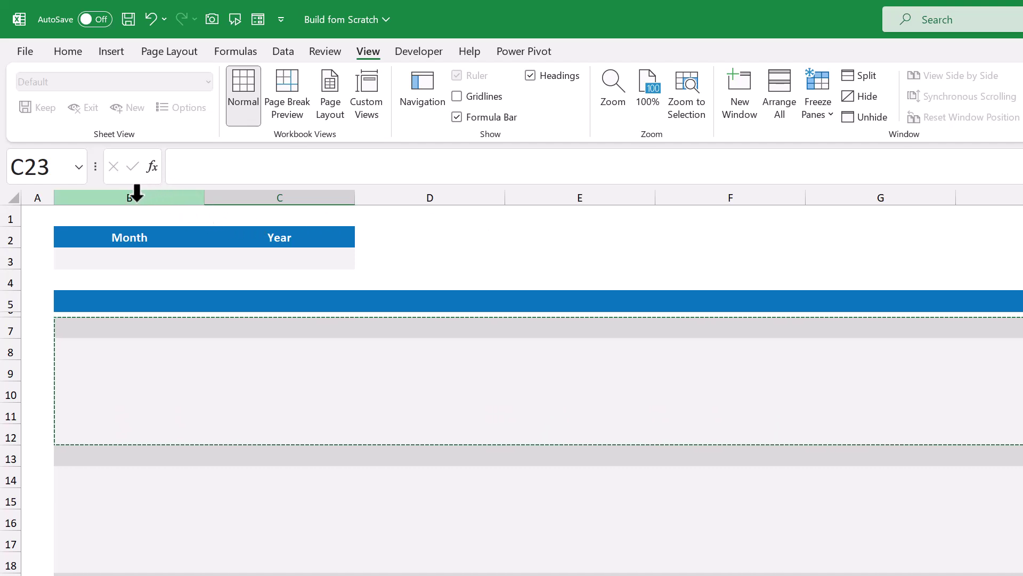
Add medium-weight white vertical inside borders between columns B through G.
left_click_drag(137, 193, 882, 185)
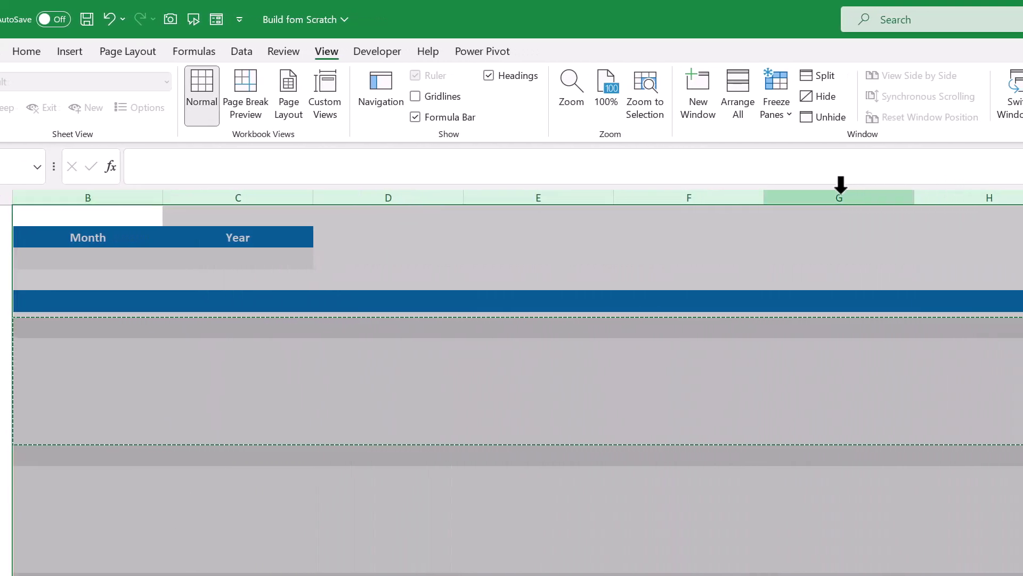
left_click(27, 51)
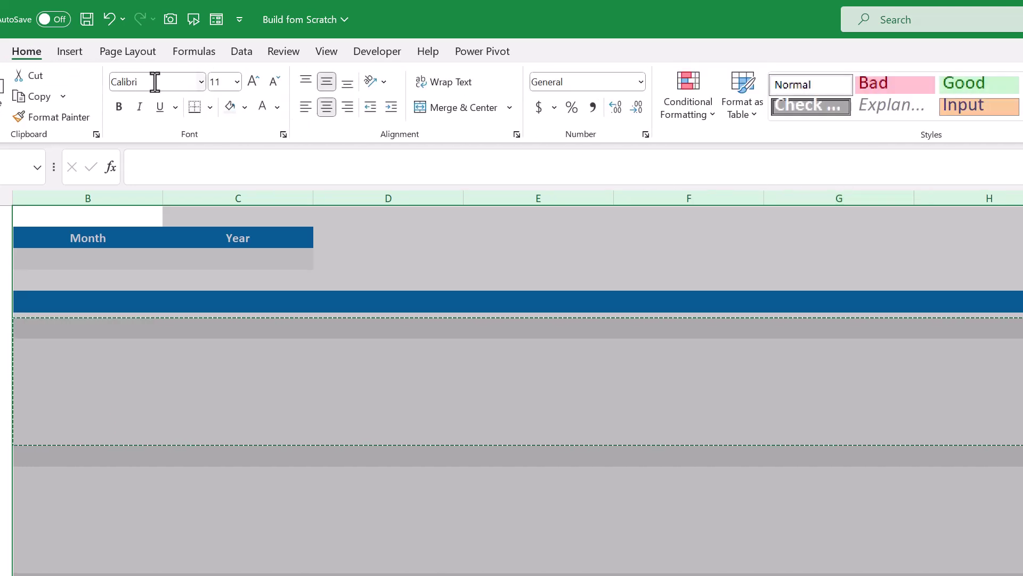
left_click(211, 107)
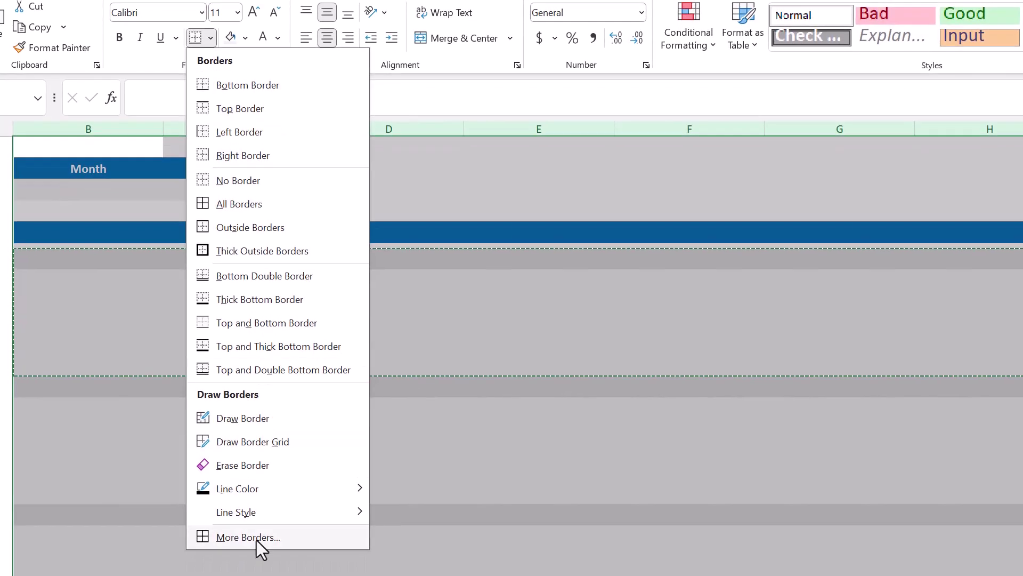
left_click(257, 542)
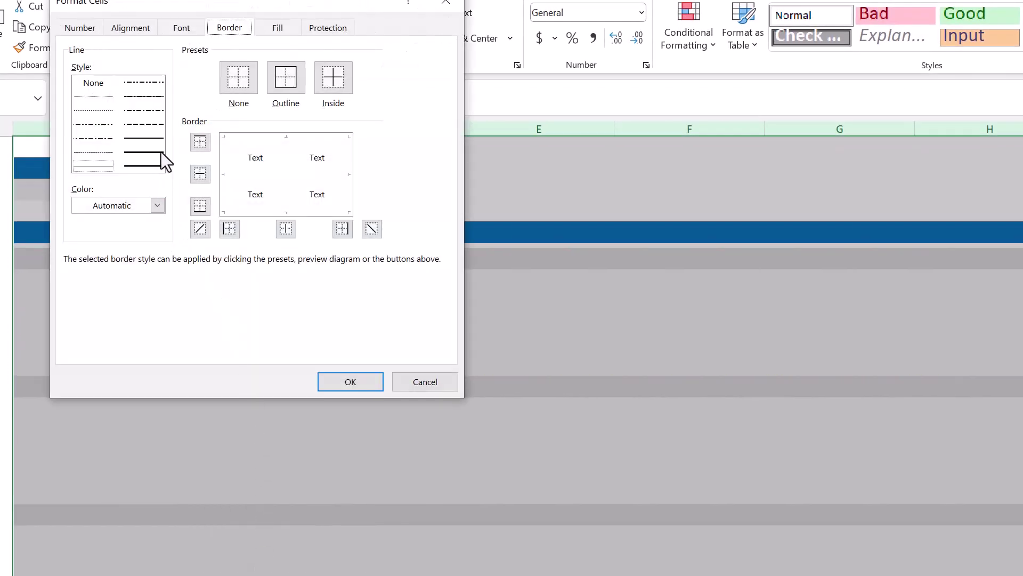
left_click(150, 140)
left_click(157, 205)
left_click(79, 270)
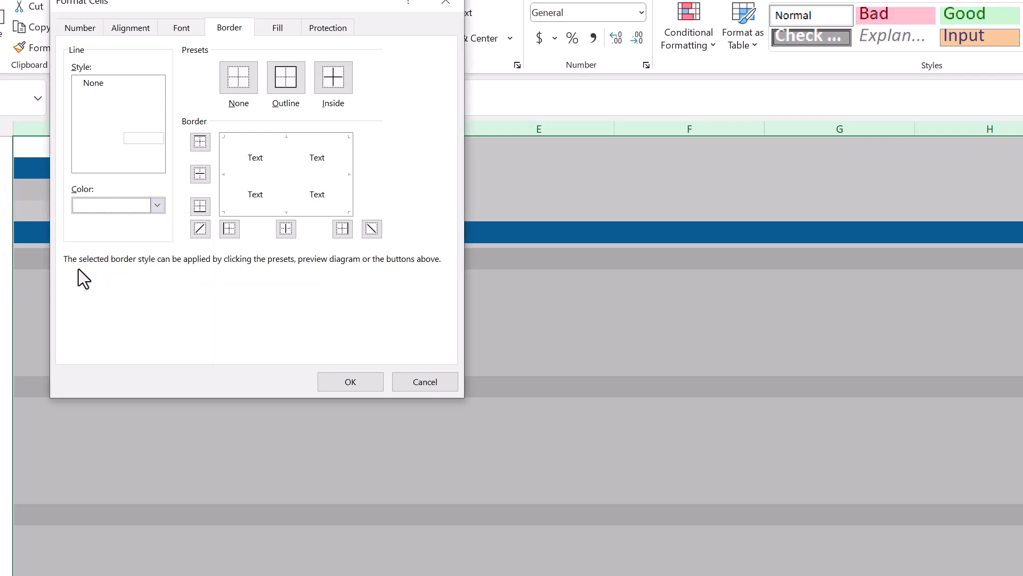
left_click(285, 234)
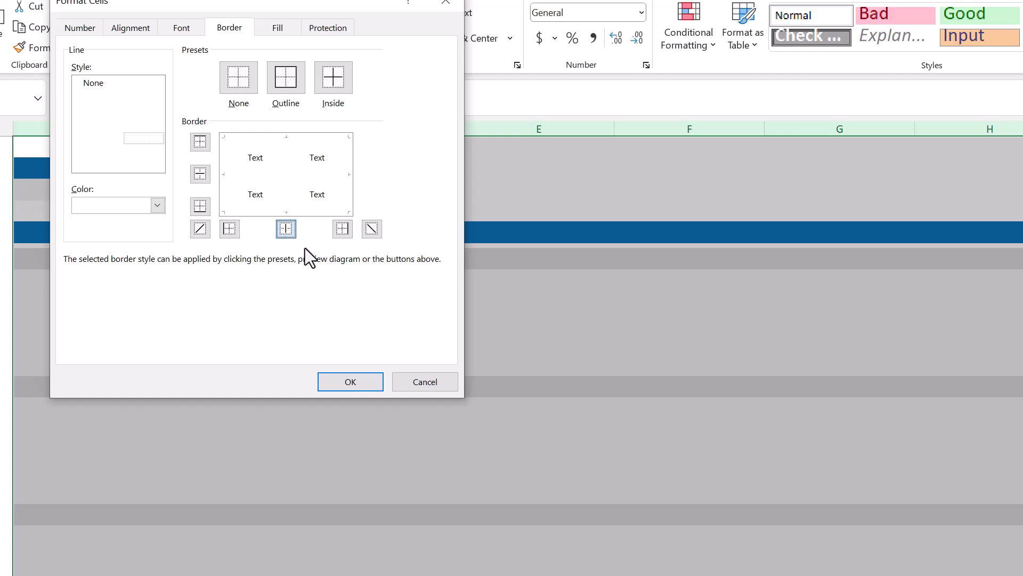
left_click(346, 380)
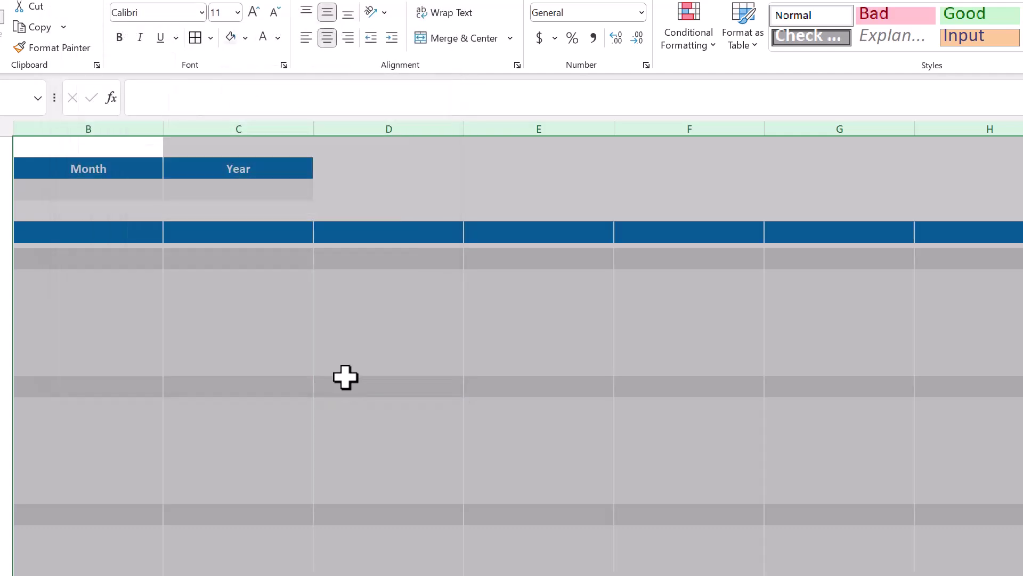
left_click(252, 307)
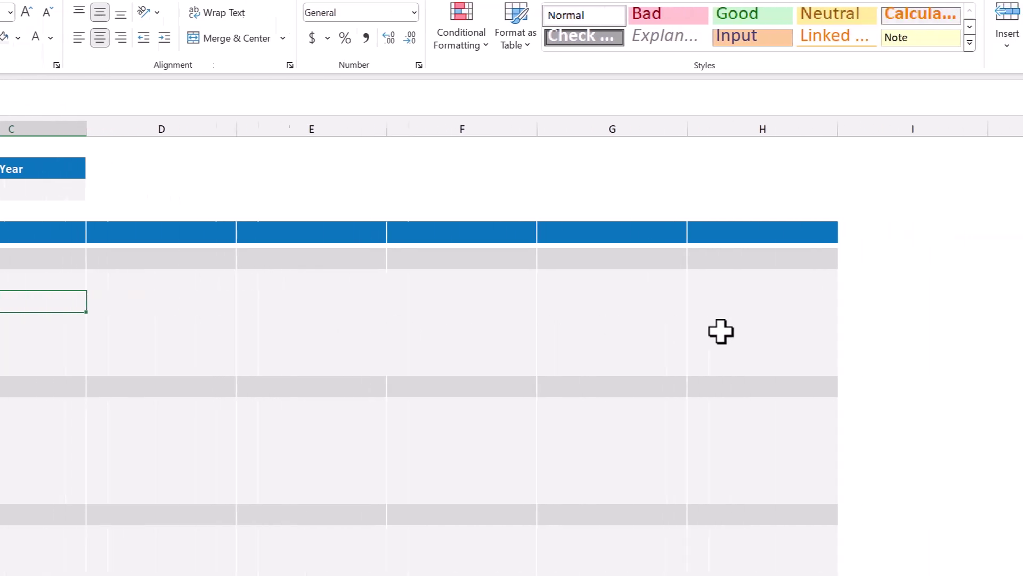
Type January in column J and fill the month names down to December.
left_click(918, 258)
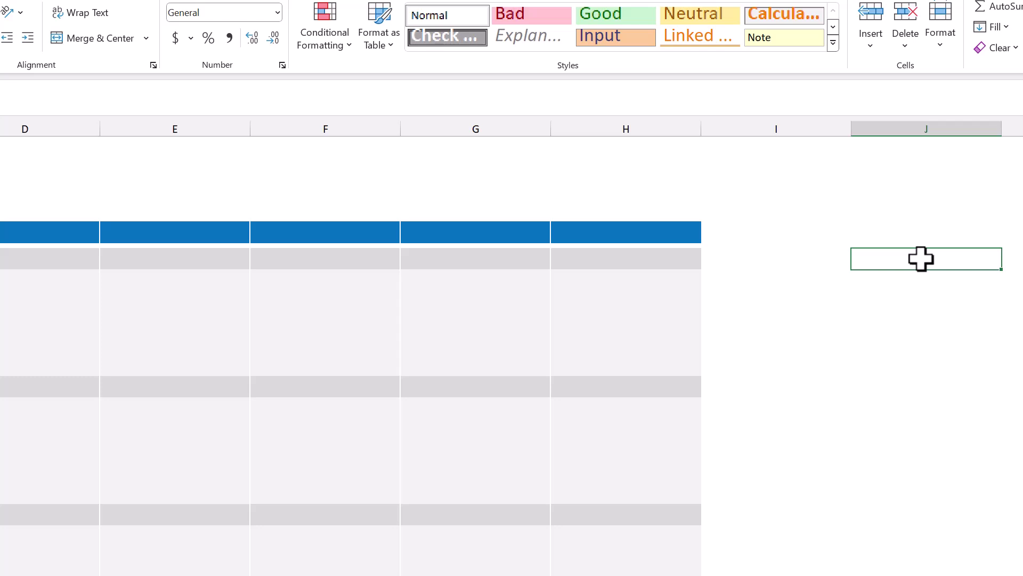
type("January")
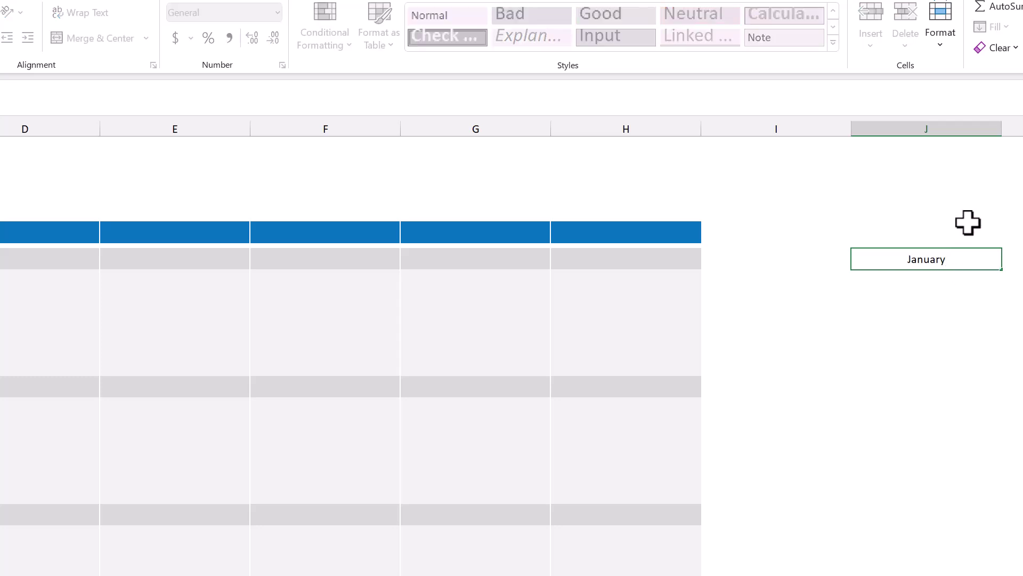
key("Return")
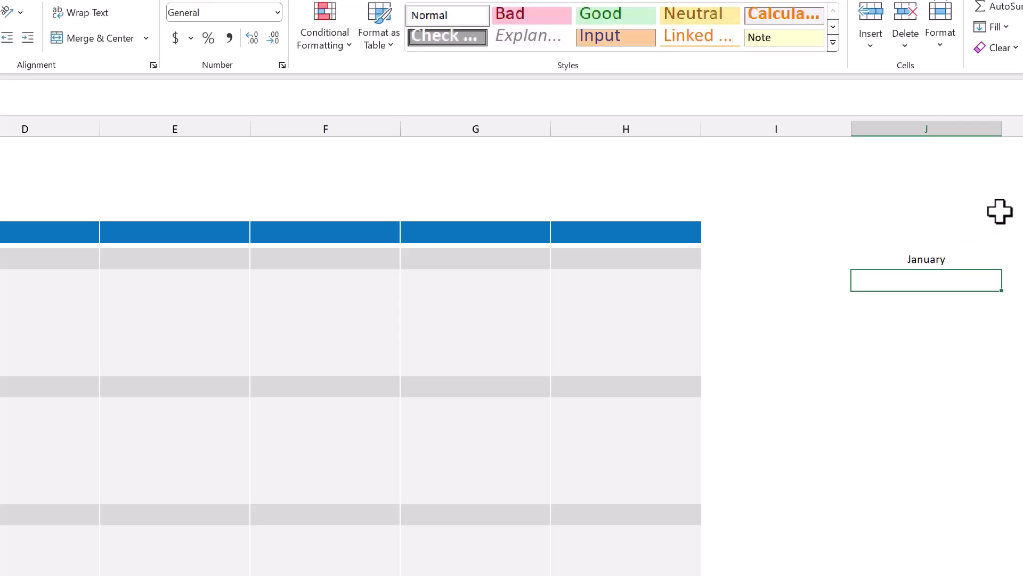
left_click(980, 257)
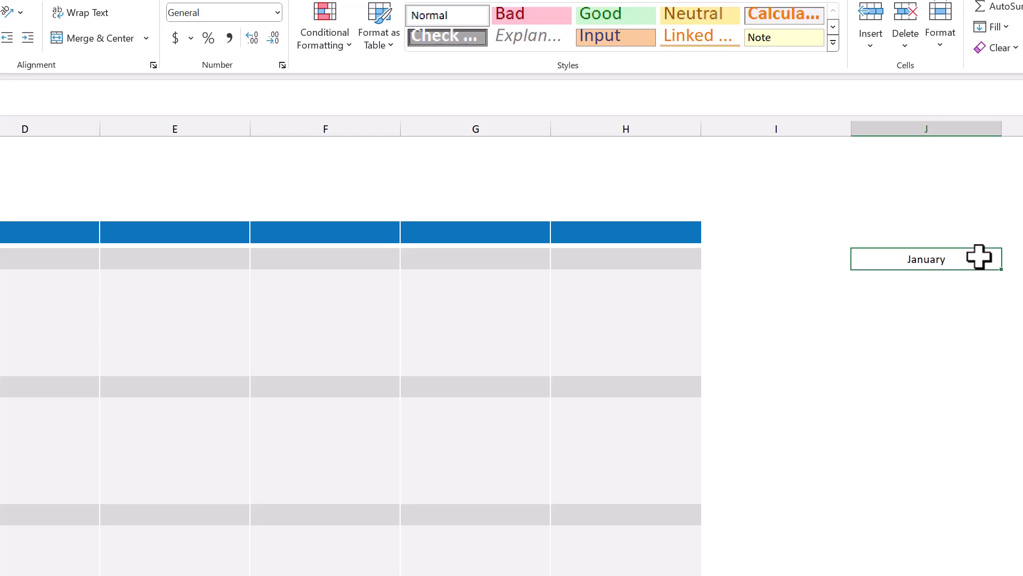
left_click_drag(1005, 276, 1006, 503)
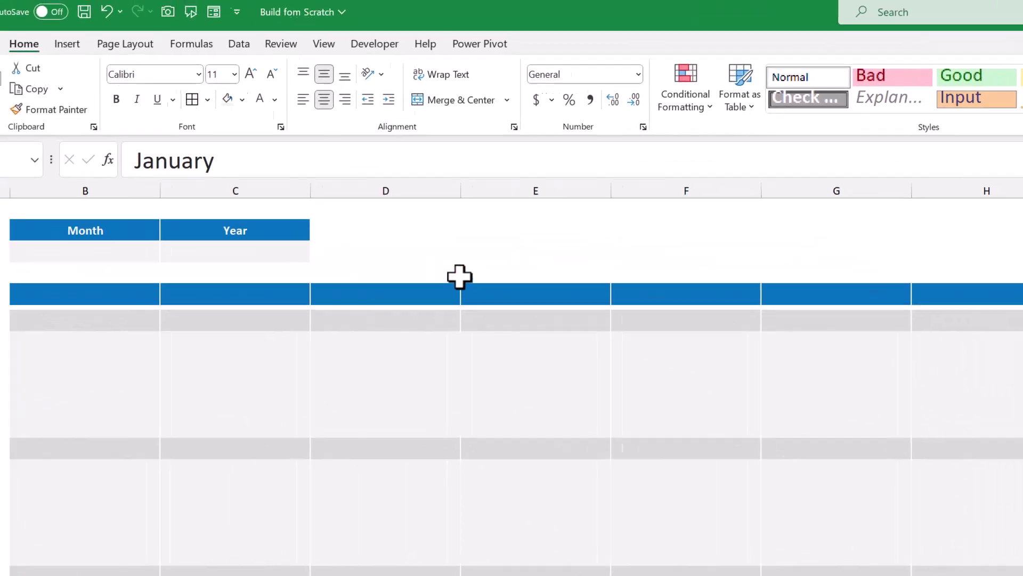
Give B3 a list validation sourced from $J$7:$J$18, then choose June from it.
left_click(89, 248)
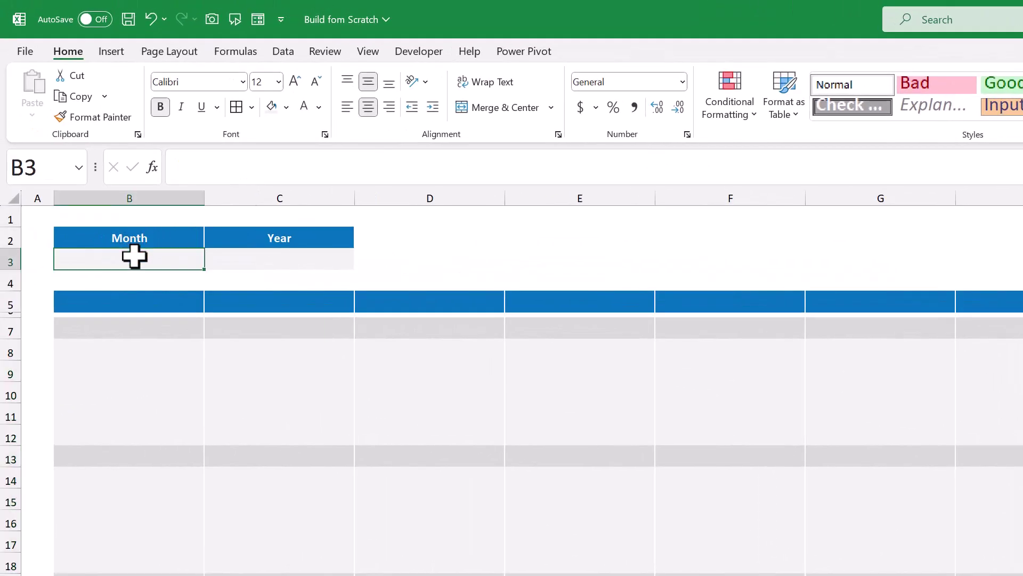
left_click(286, 54)
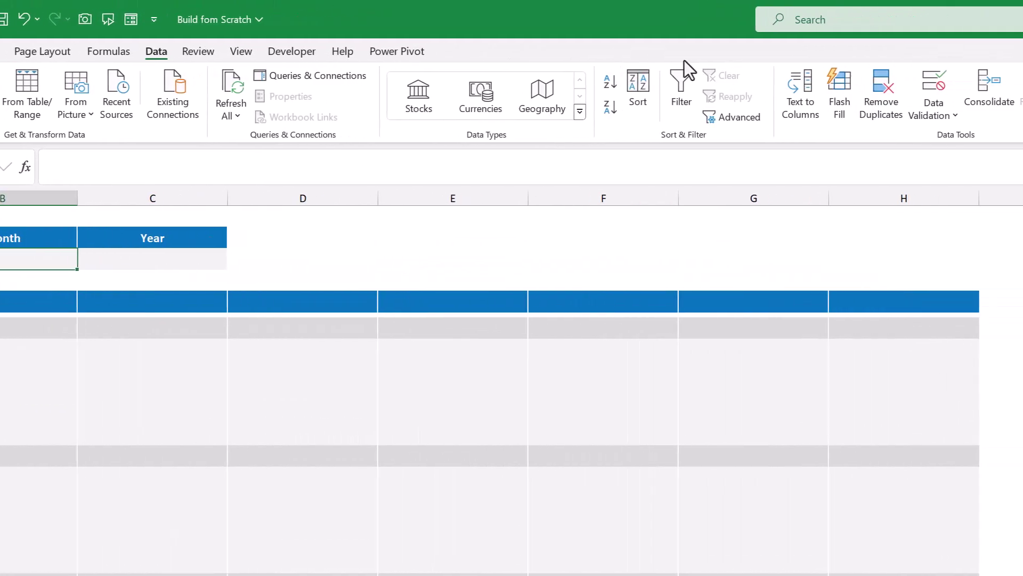
left_click(926, 88)
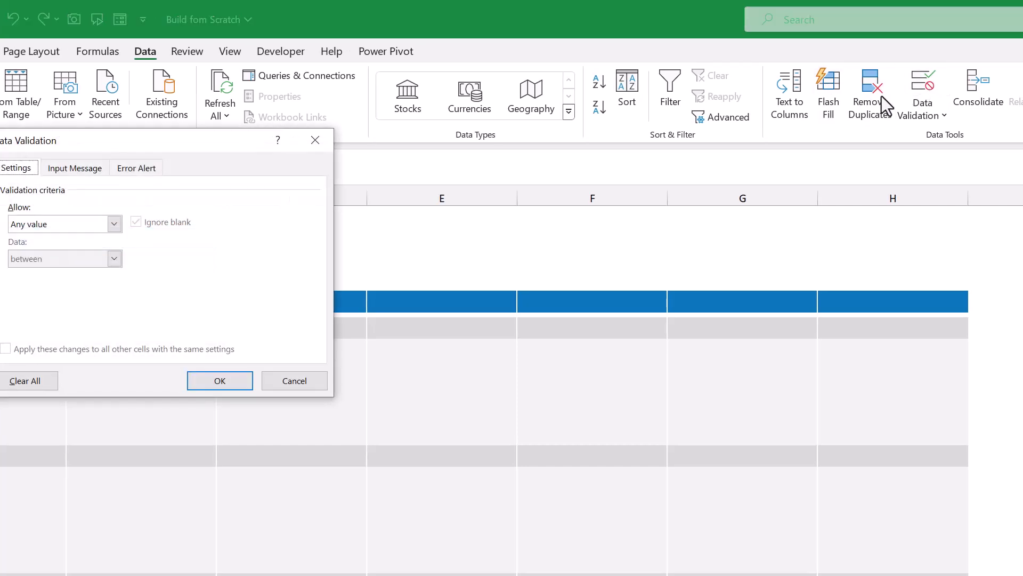
left_click(113, 223)
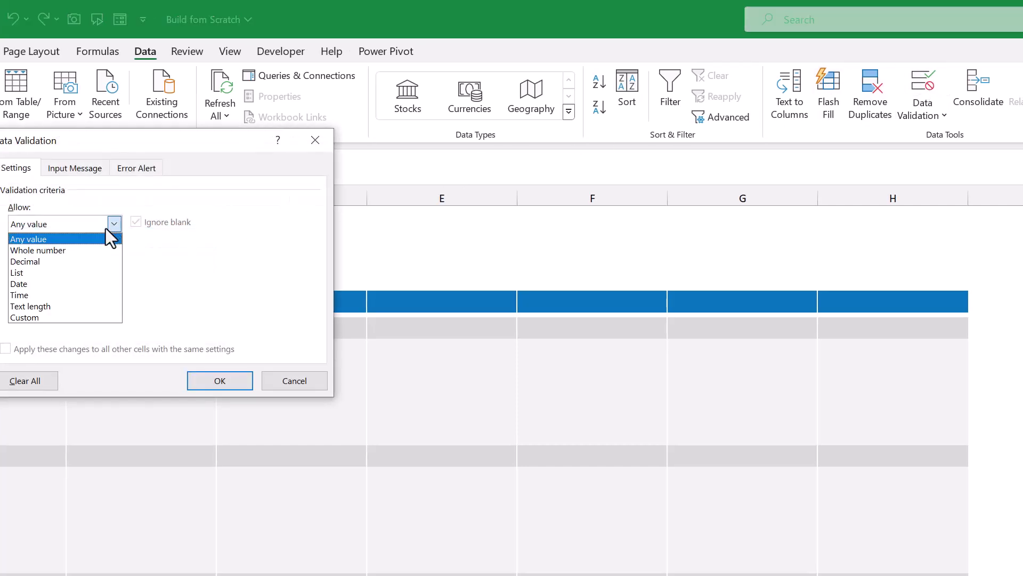
left_click(53, 276)
left_click_drag(138, 143, 635, 209)
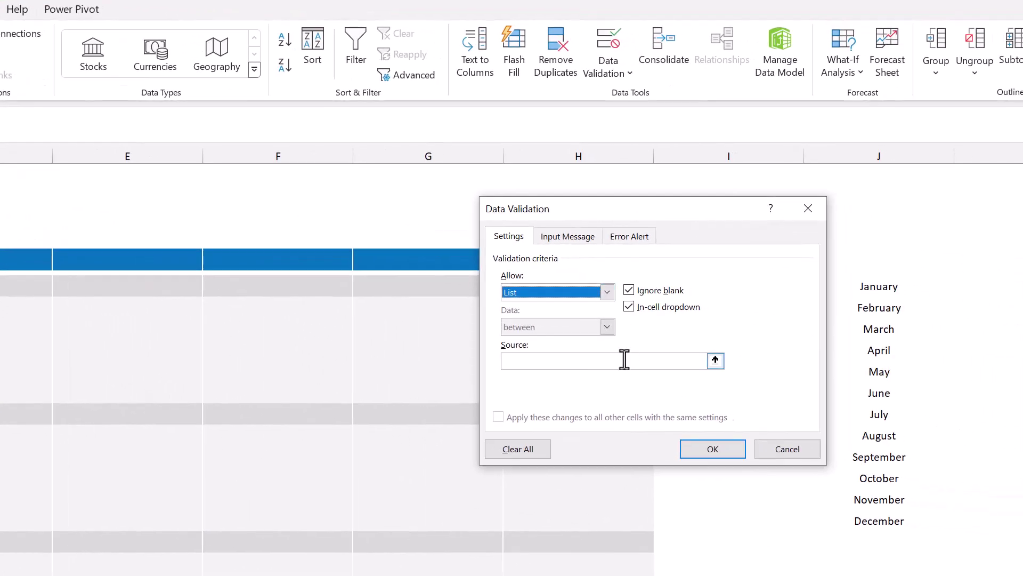
left_click(624, 360)
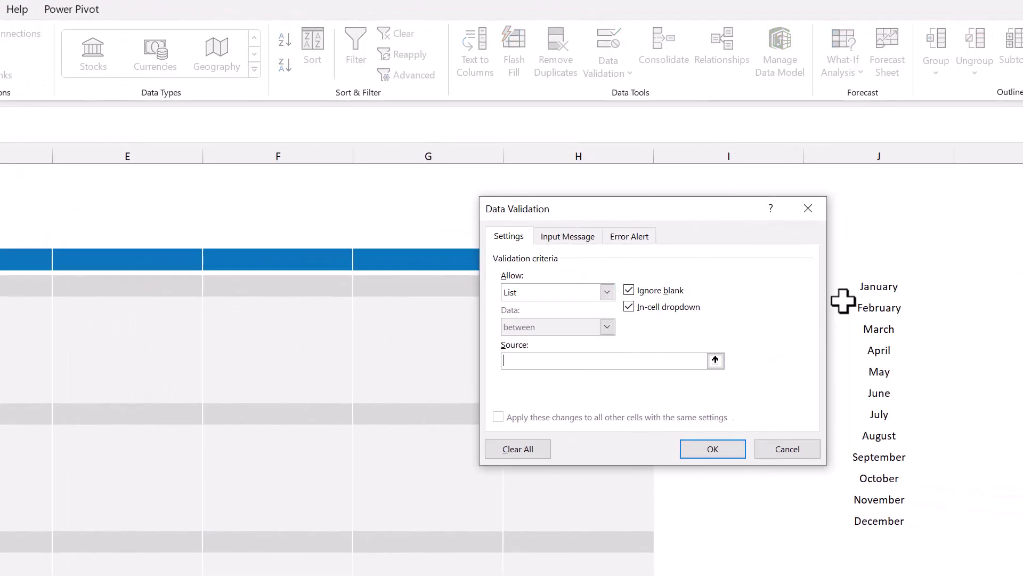
left_click_drag(860, 287, 867, 523)
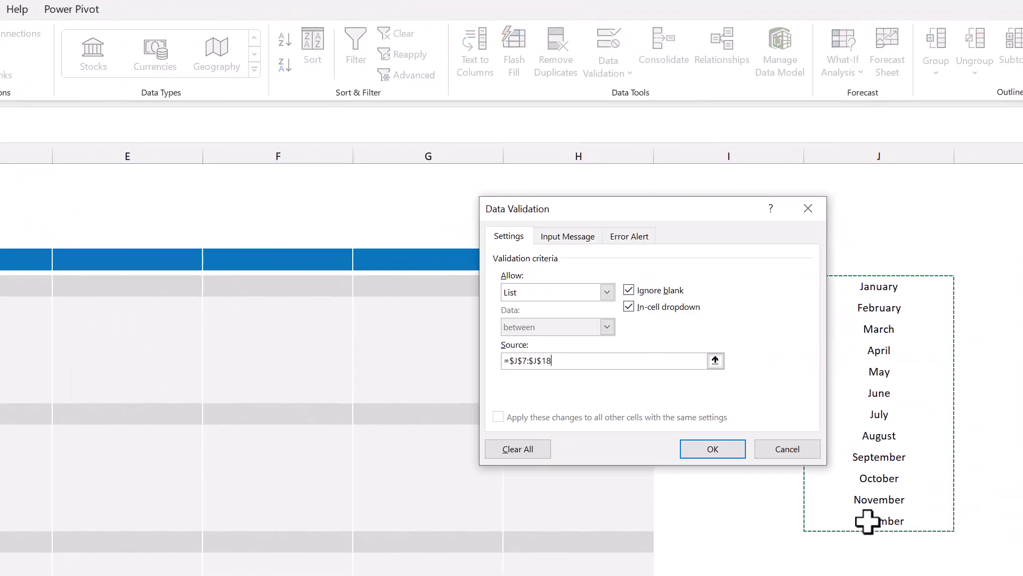
left_click(723, 448)
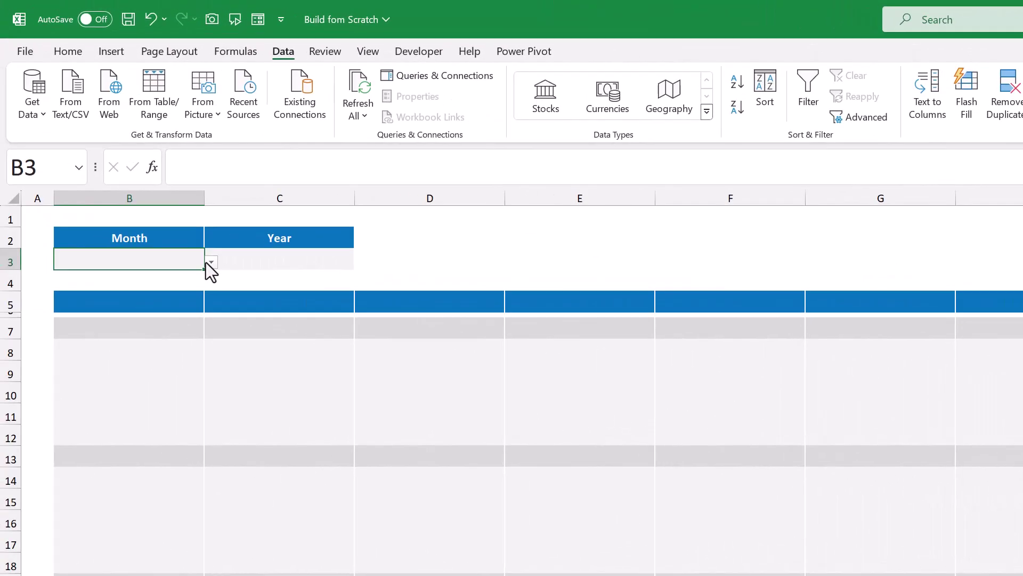
left_click(65, 248)
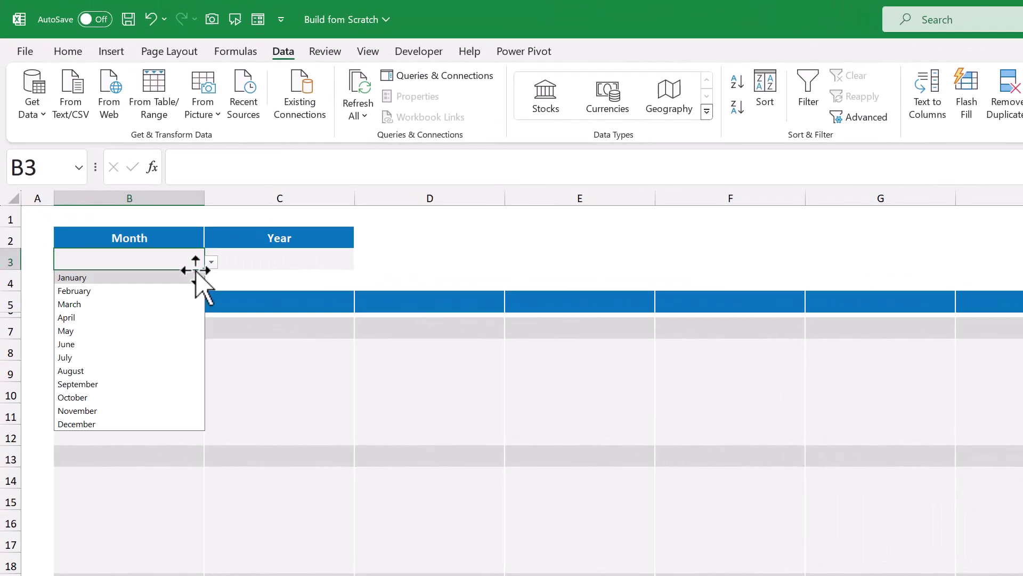
left_click(132, 344)
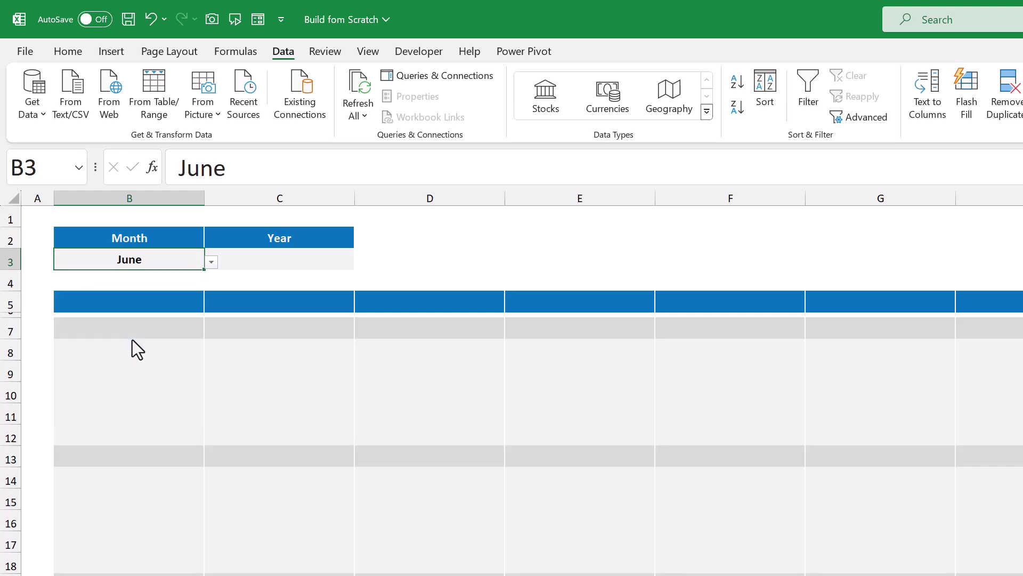
Enter 2024 in the Year cell C3.
left_click(331, 258)
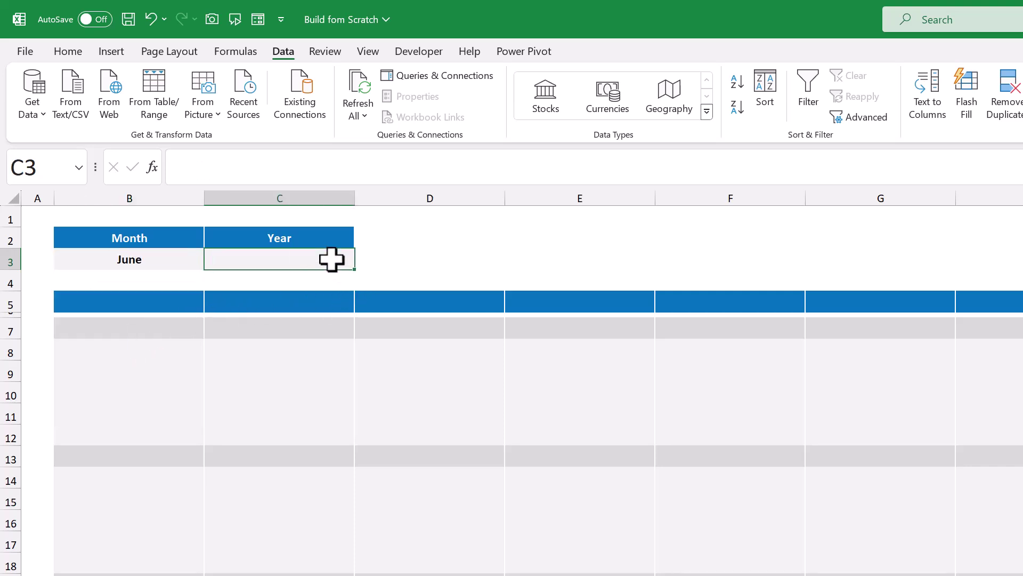
type("2024")
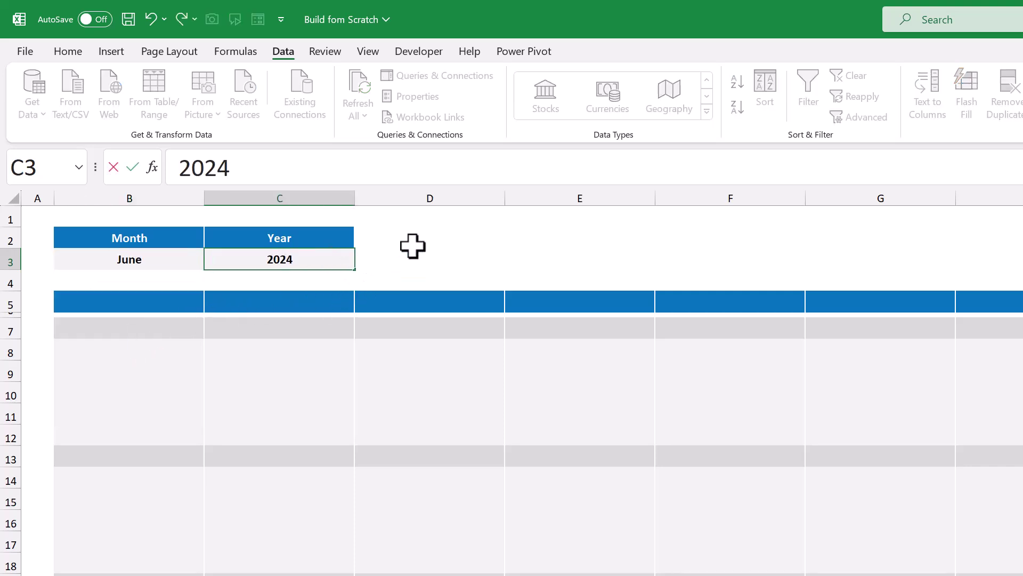
key("Return")
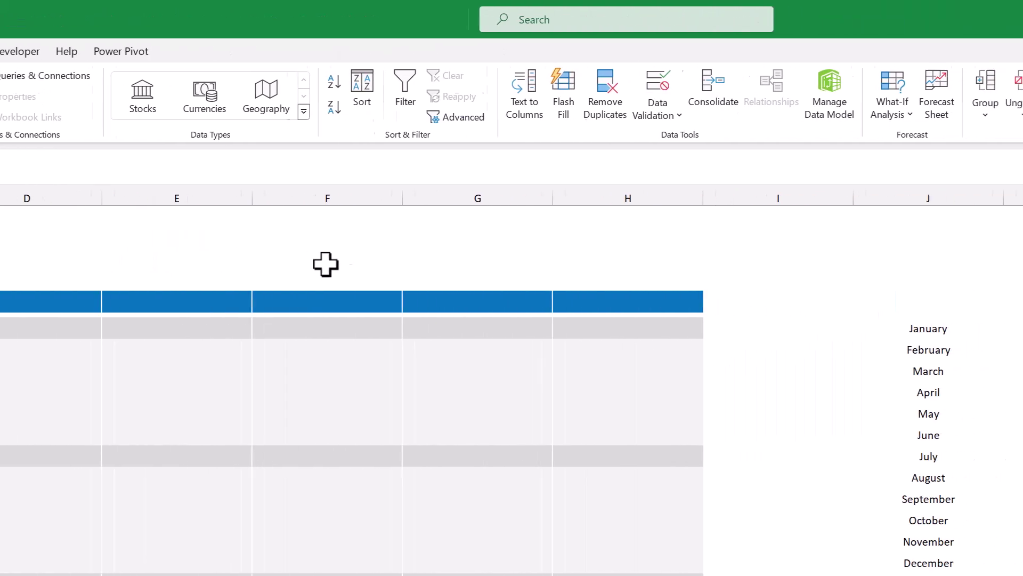
Enter =DATE(C3,MATCH(B3,J7:J18,0),1) in J5 to compute the month's first day.
left_click(856, 298)
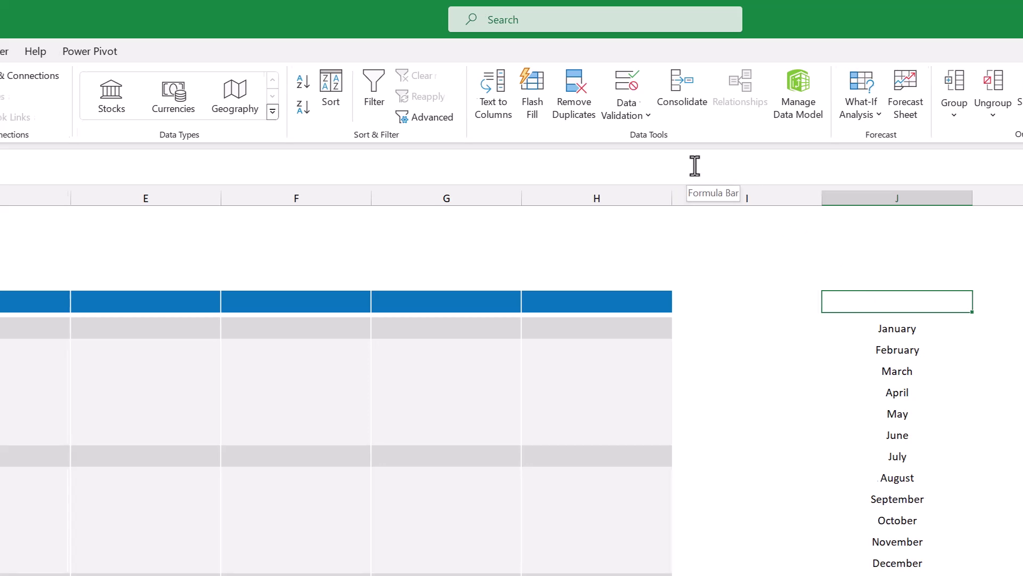
type("=")
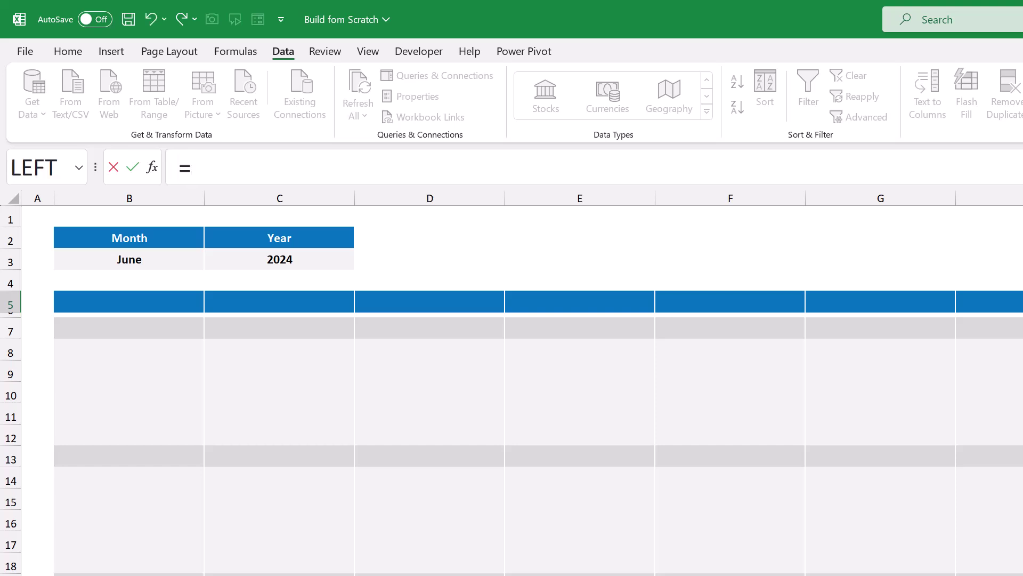
type("dat")
key("Tab")
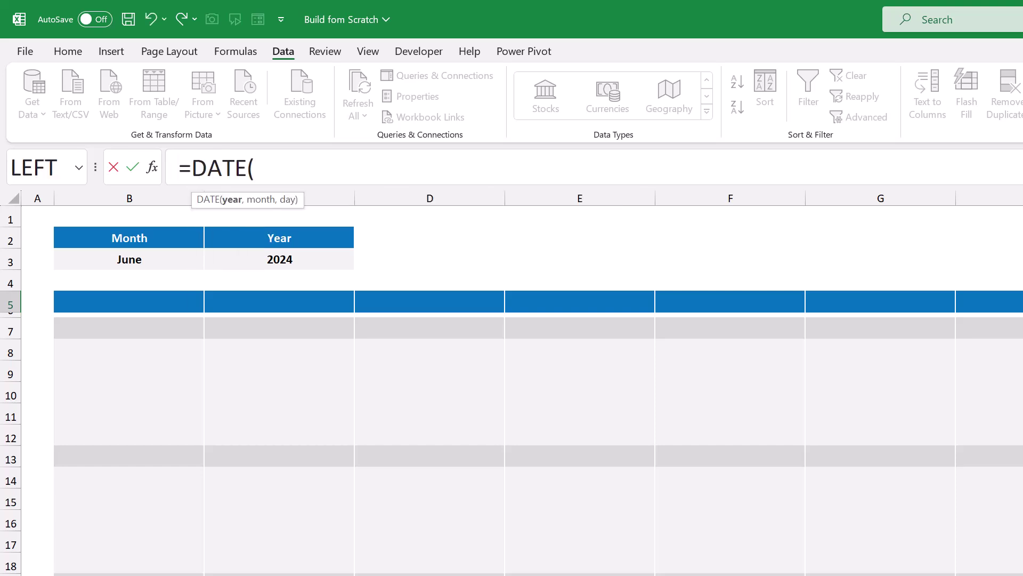
type("C3")
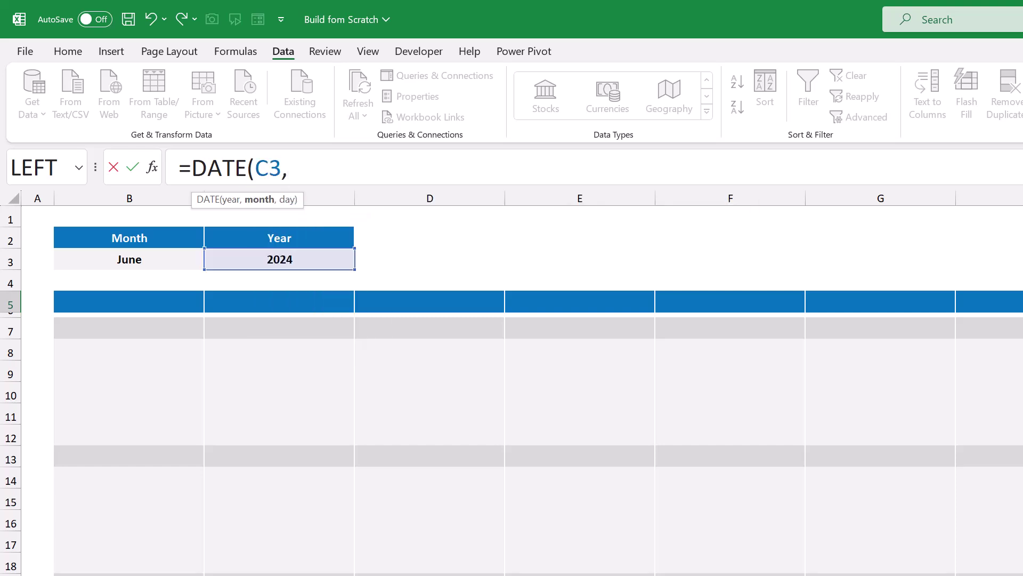
type(",Mat")
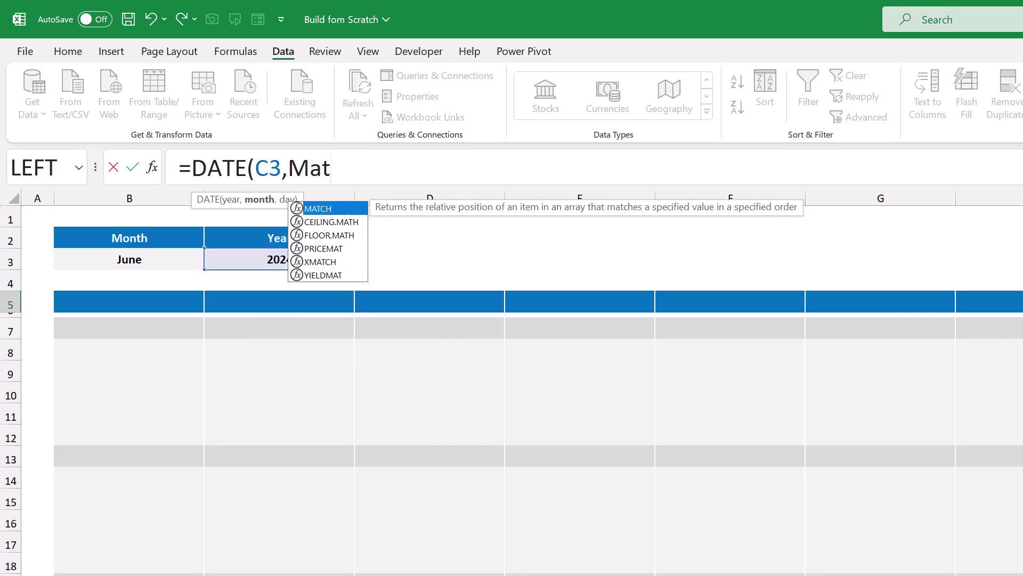
key("Tab")
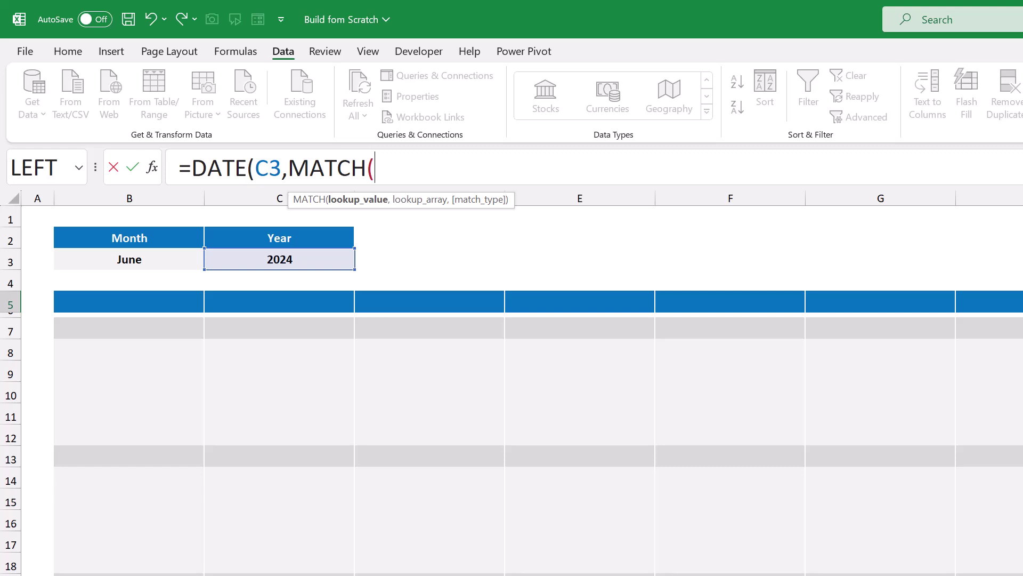
type("B3,")
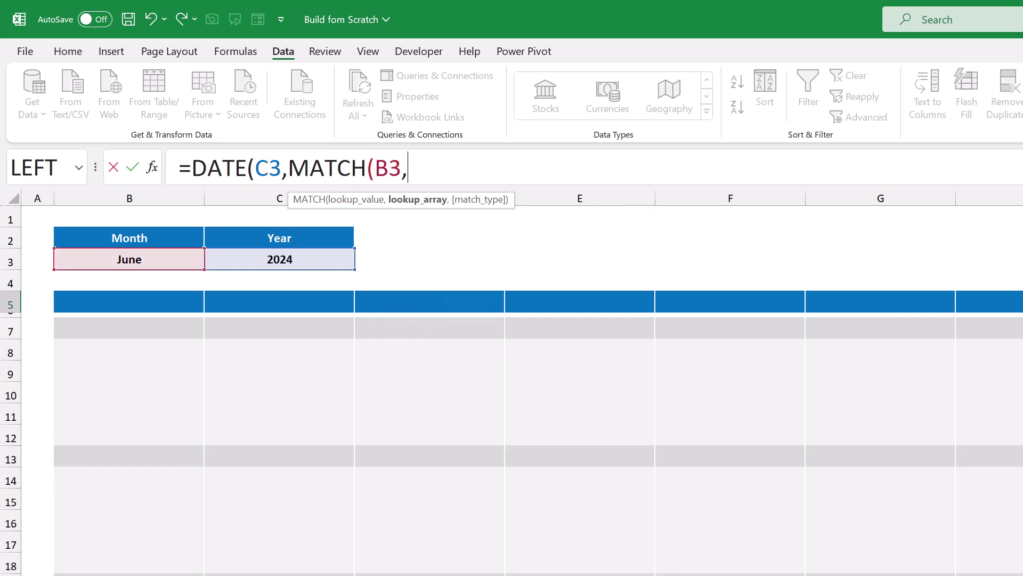
key("Down")
key("shift+Down")
key("shift+Down")
key("shift+Down")
key("shift+Down")
key("shift+Down")
key("shift+Down")
key("shift+Down")
key("shift+Down")
key("shift+Down")
key("shift+Down")
key("shift+Down")
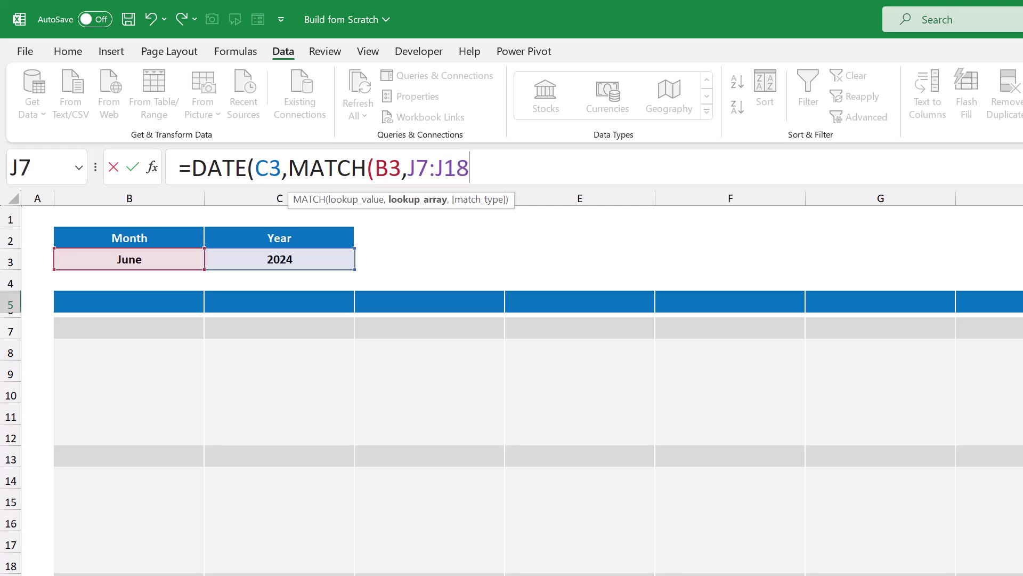
type(",0")
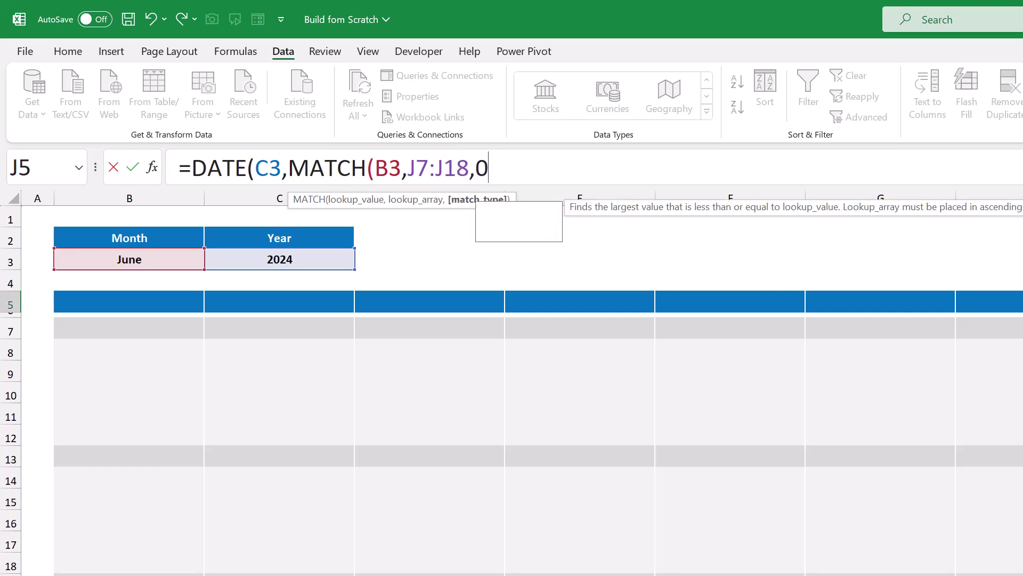
type(")")
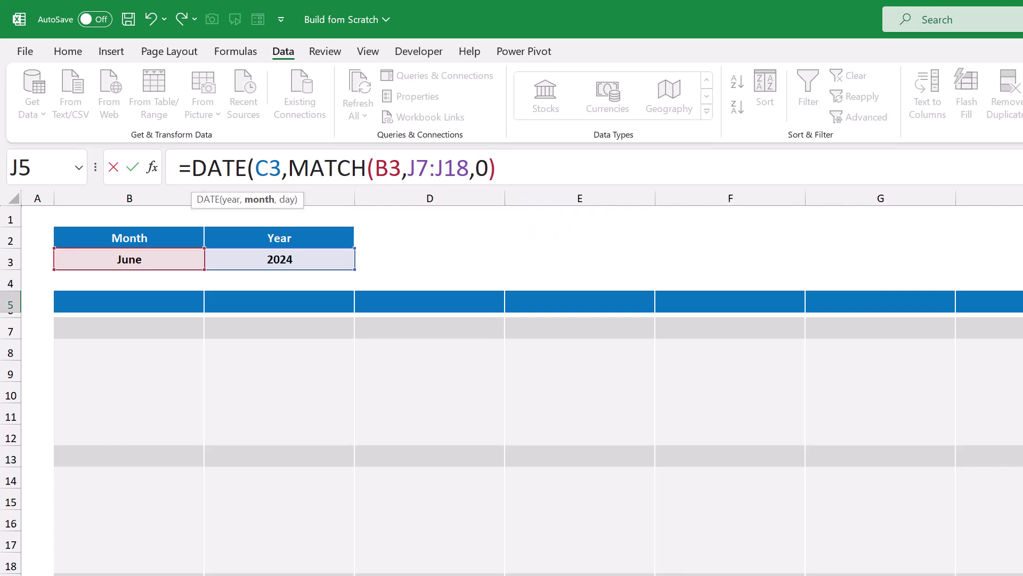
type(",1)")
key("Return")
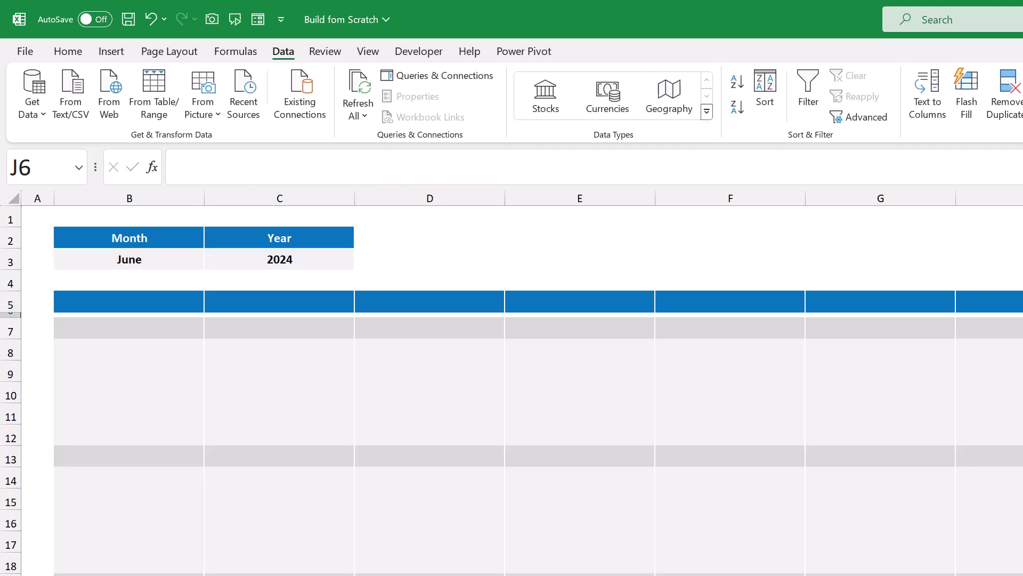
Recheck and recommit J5's formula so it shows 6/1/2024.
left_click(971, 211)
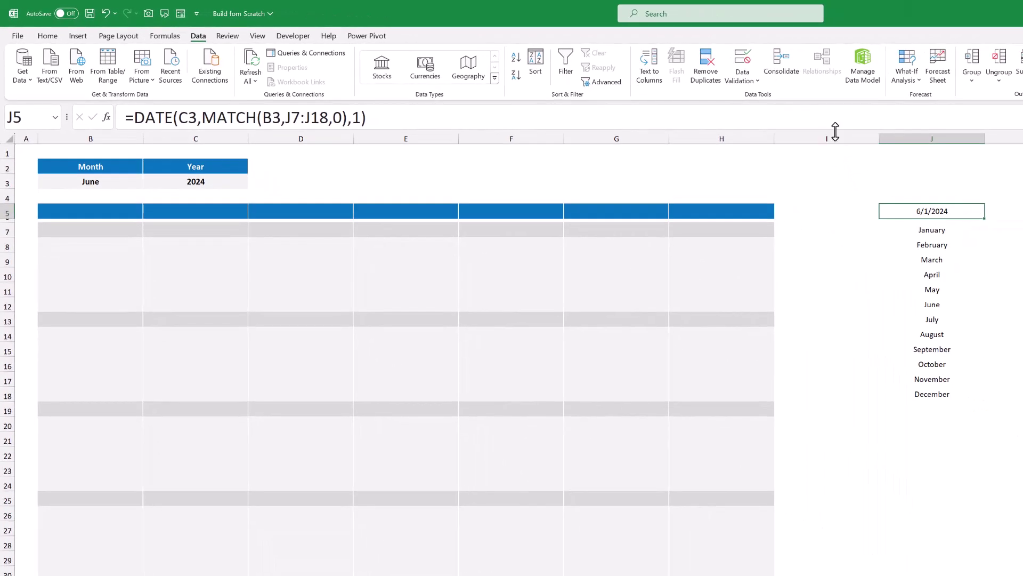
left_click(841, 119)
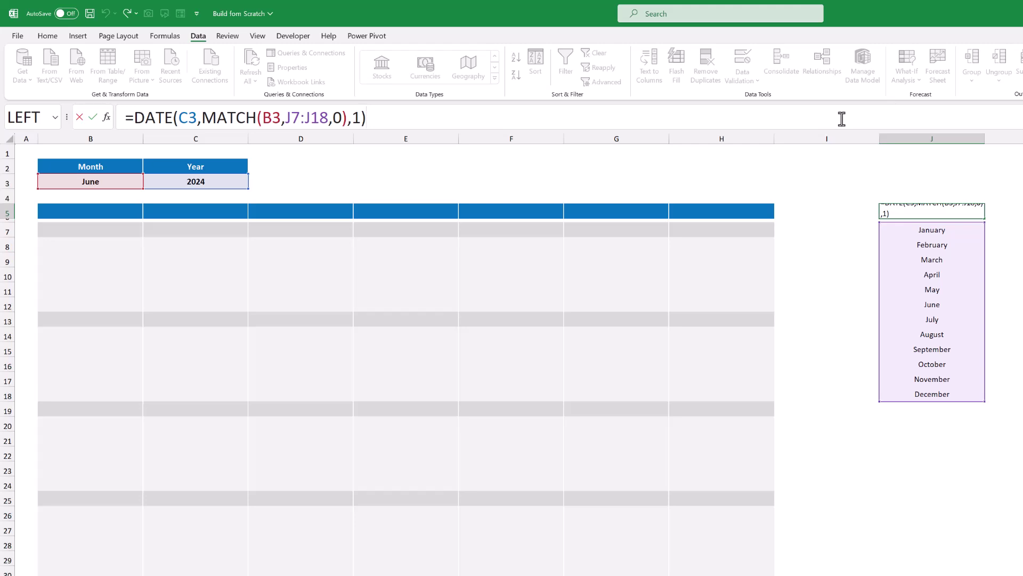
key("Return")
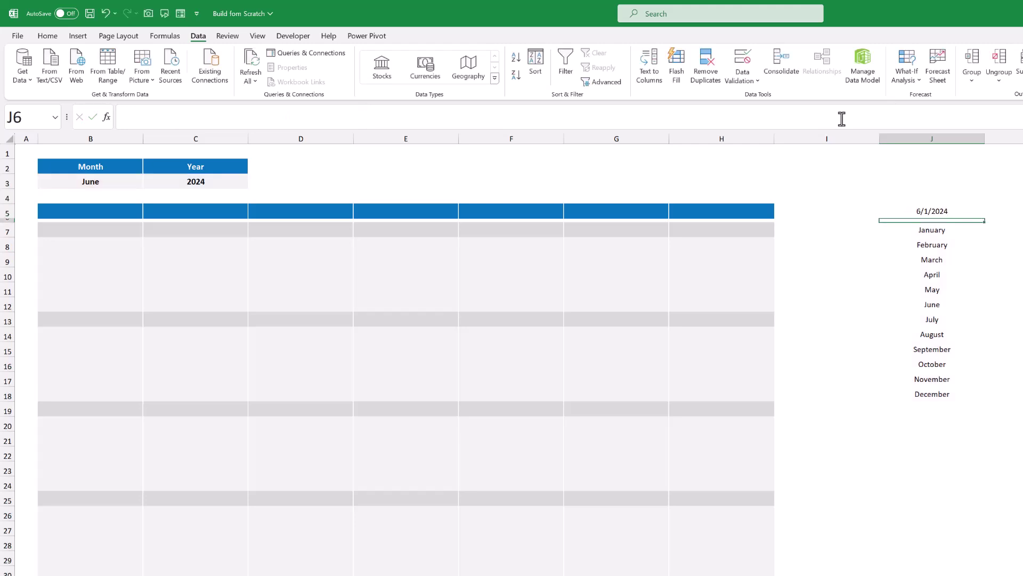
Enter =J5-WEEKDAY(J5,1)+1 in B7 for the first calendar day.
left_click(125, 230)
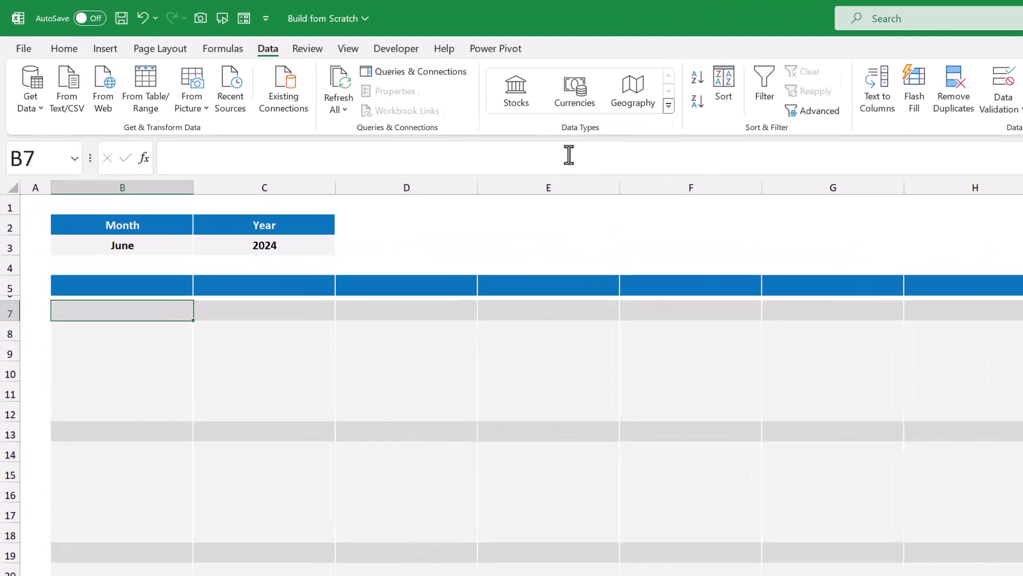
left_click(447, 120)
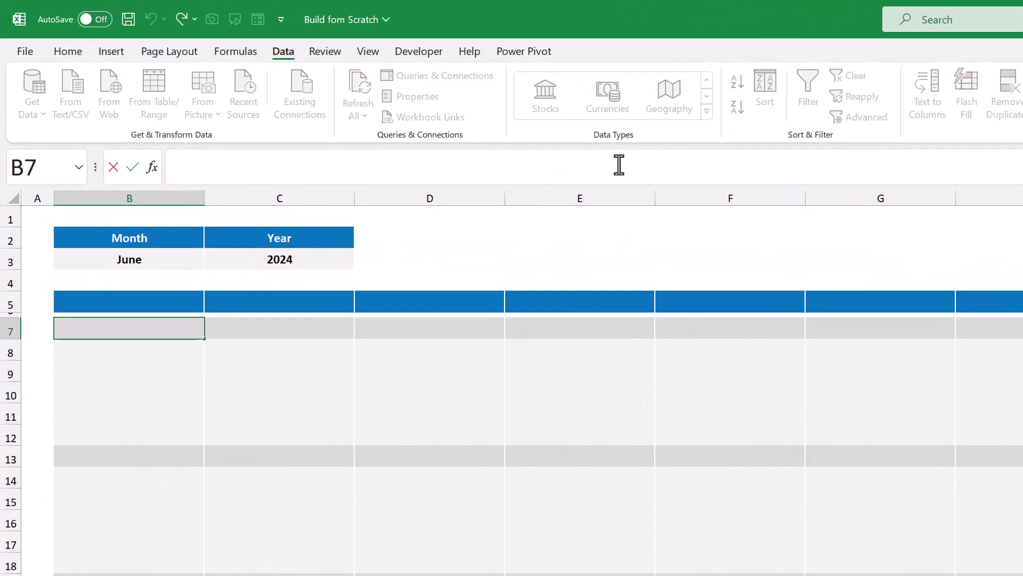
type("=")
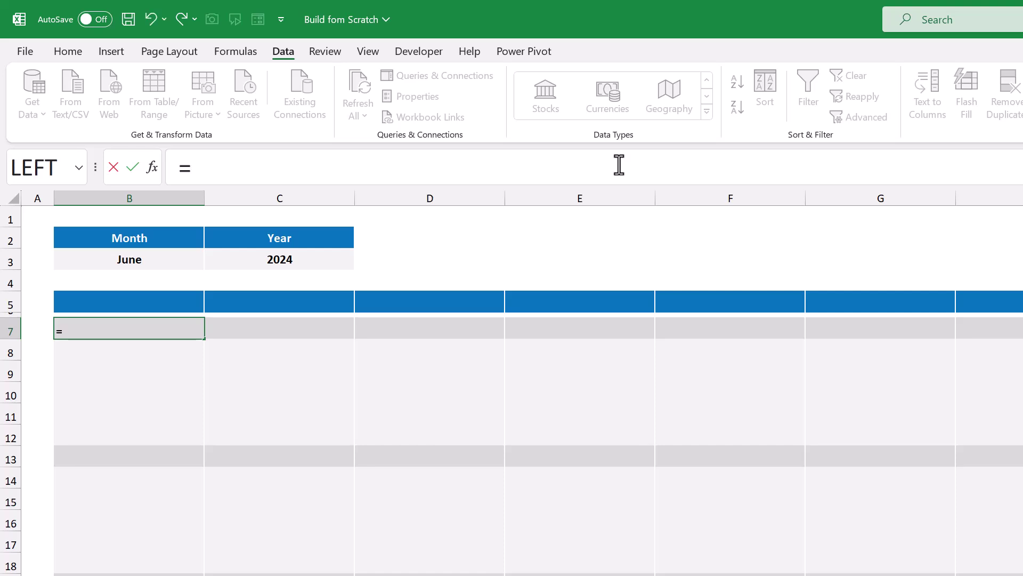
type("J5-Week")
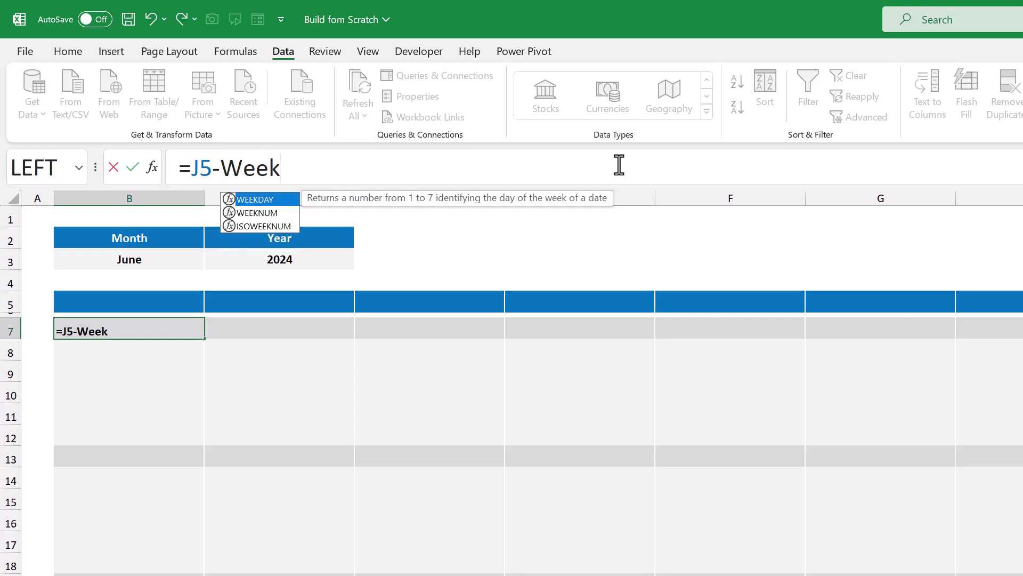
key("Tab")
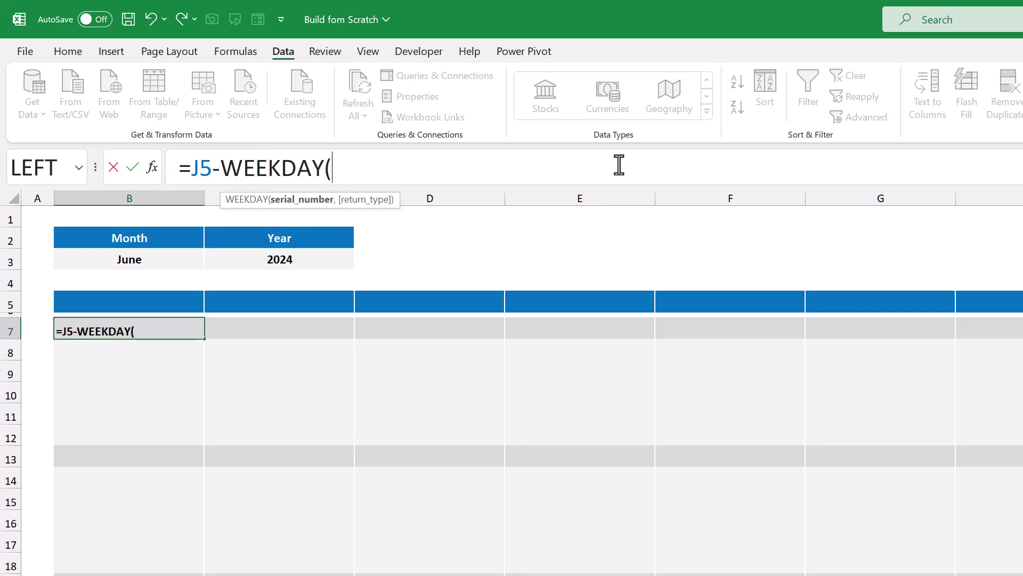
type("J5,")
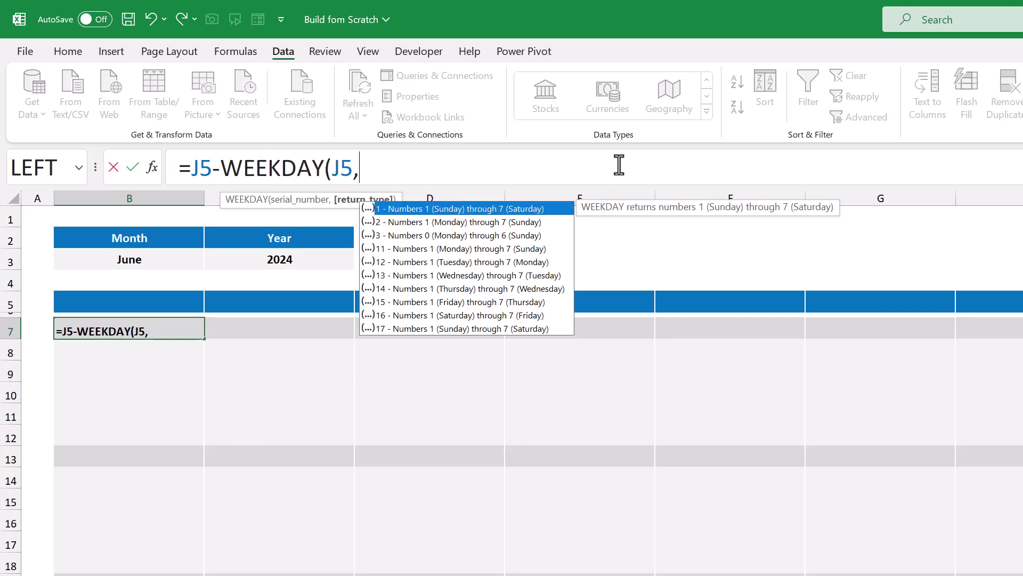
type("1)")
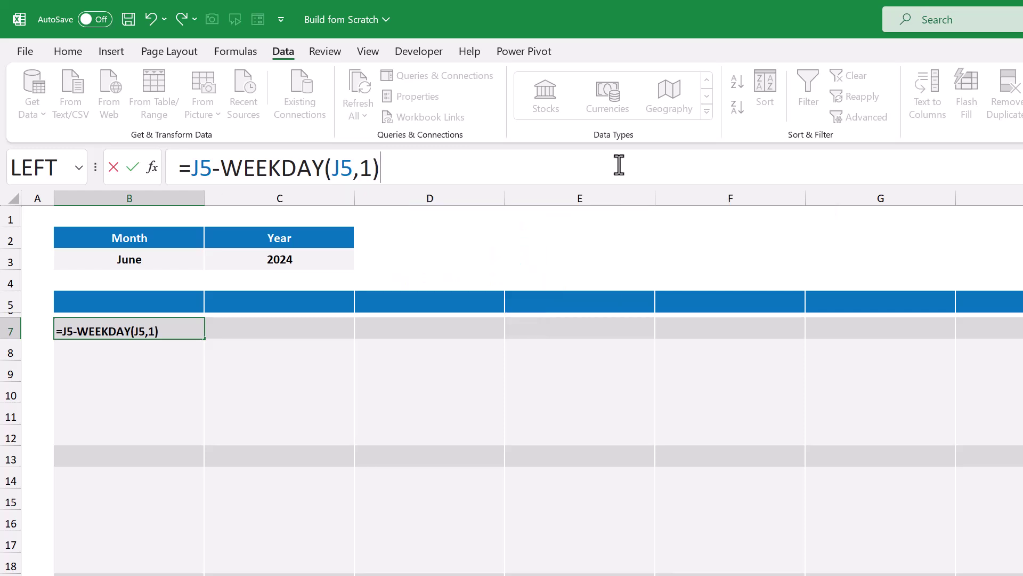
type("+1")
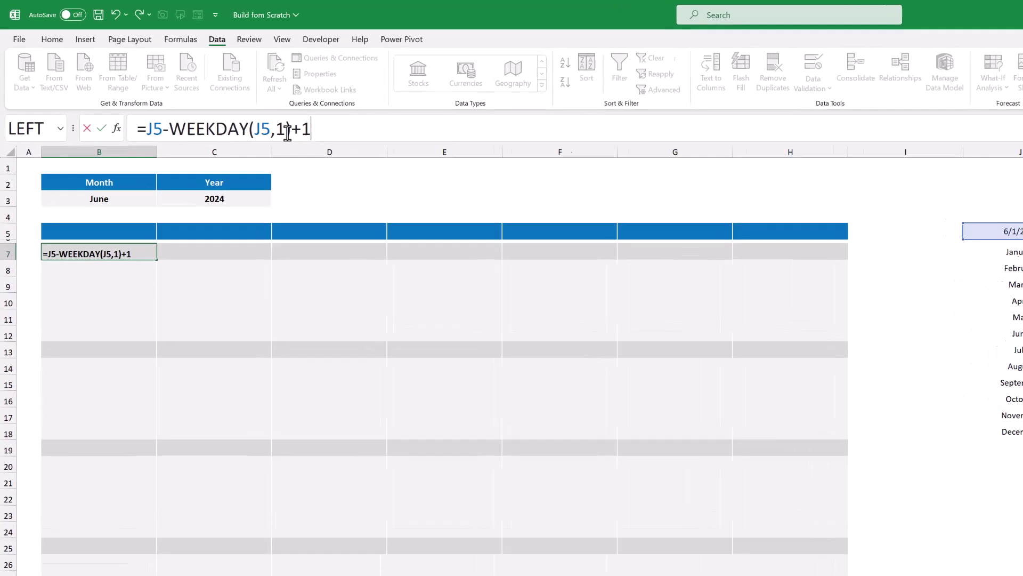
Try WEEKDAY return type 2, revert to 1, and commit so B7 shows 5/26/2024.
left_click(259, 120)
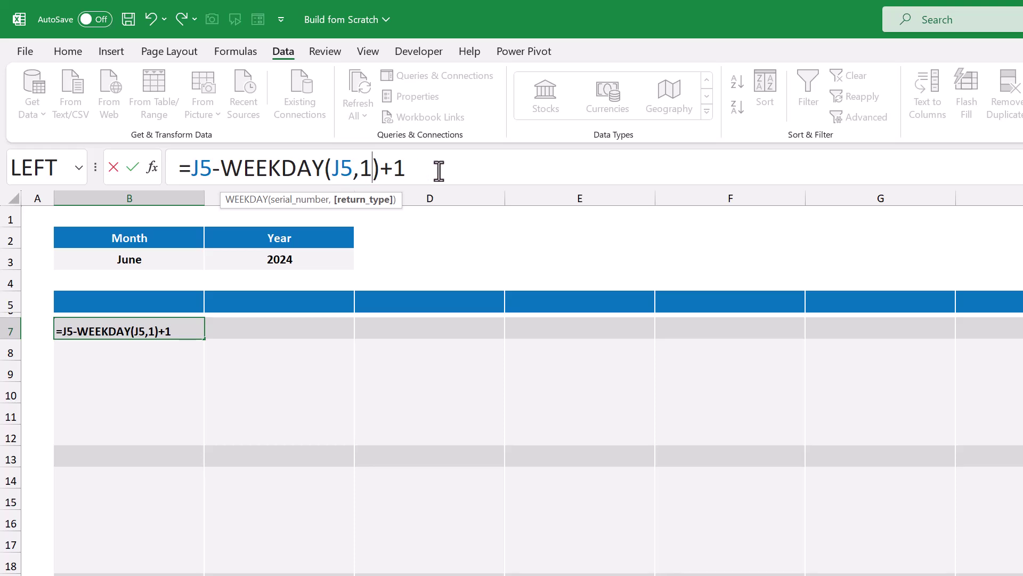
key("BackSpace")
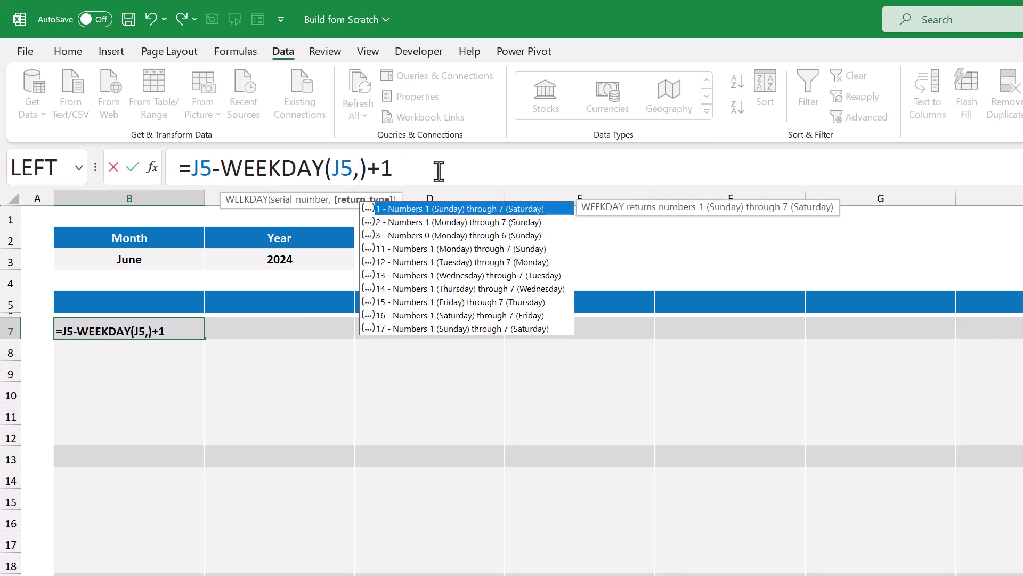
type("2")
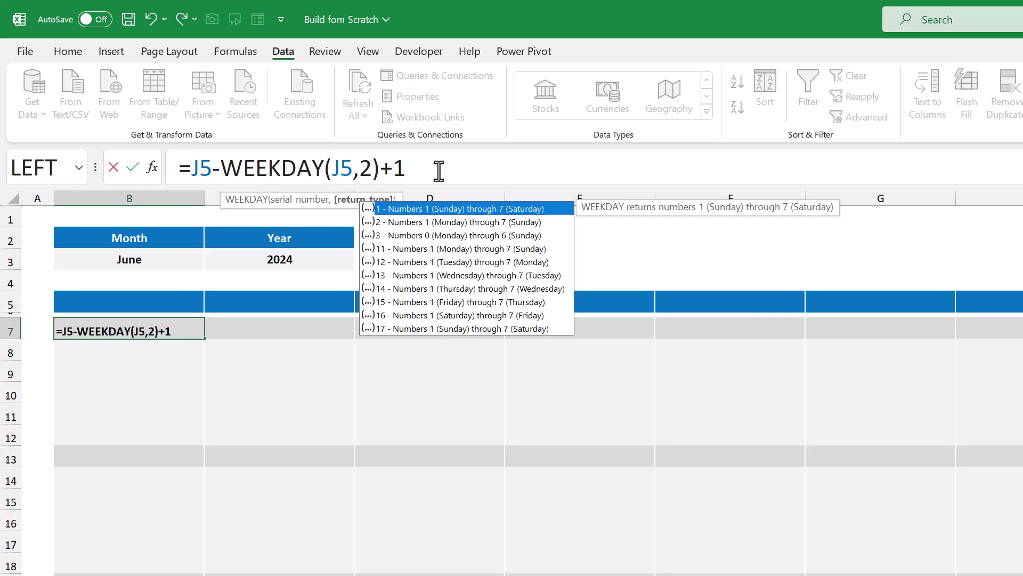
key("BackSpace")
type("1")
key("Return")
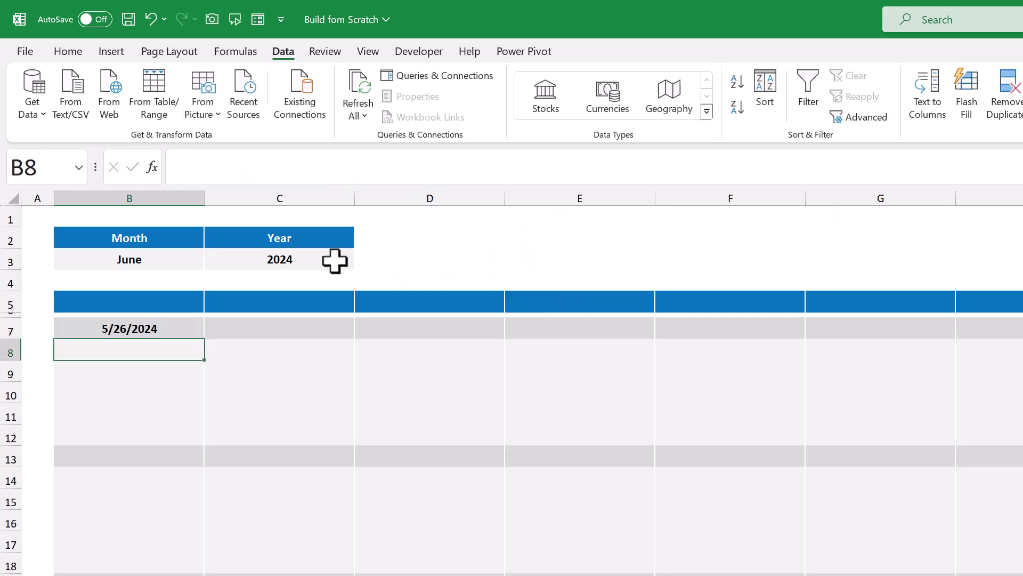
Put =B7+1 in C7, fill it across to H7, and select the B7:H7 dates.
left_click(315, 324)
left_click(461, 165)
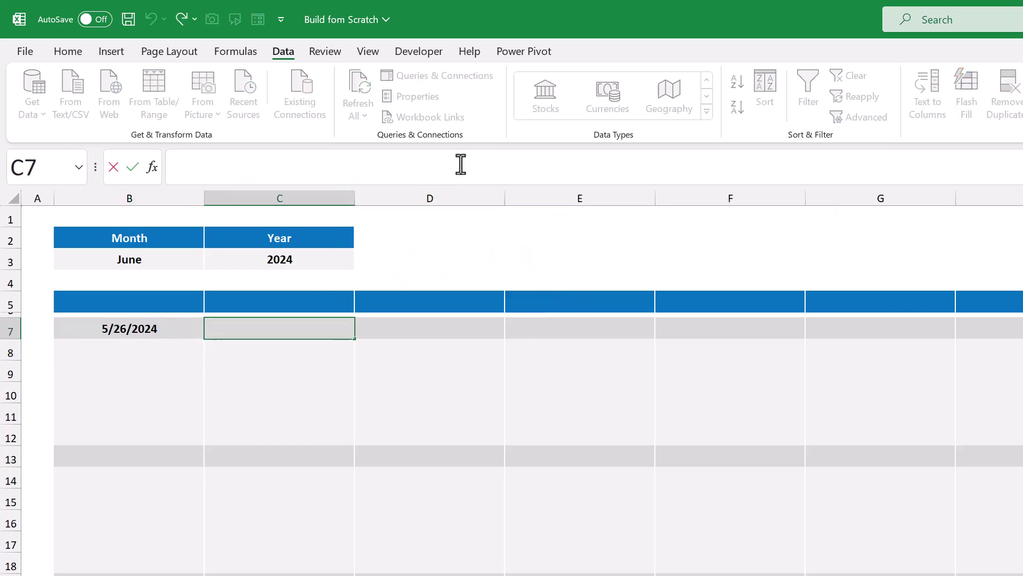
type("=B7+1")
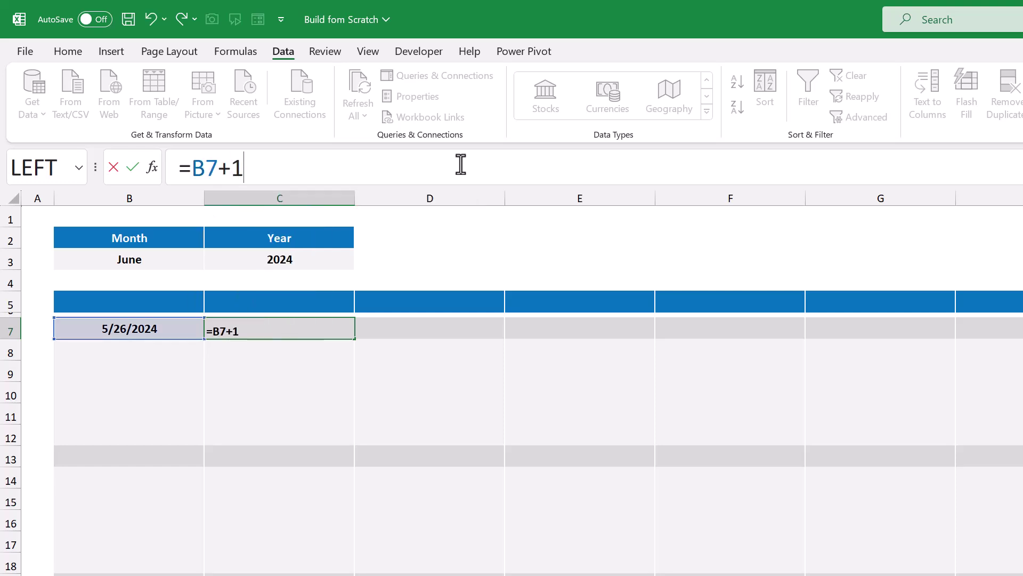
key("Return")
left_click(337, 331)
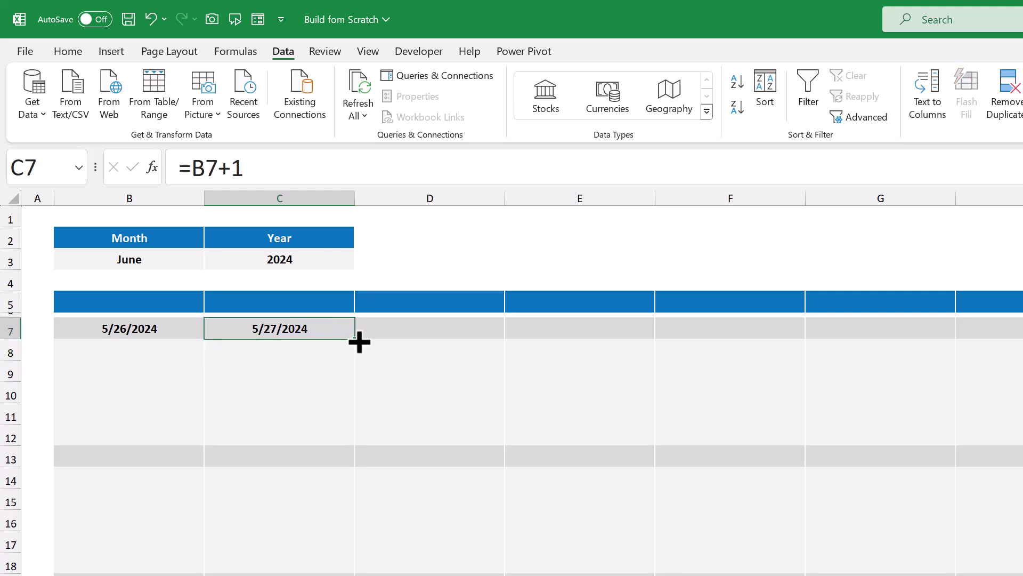
left_click_drag(359, 342, 982, 336)
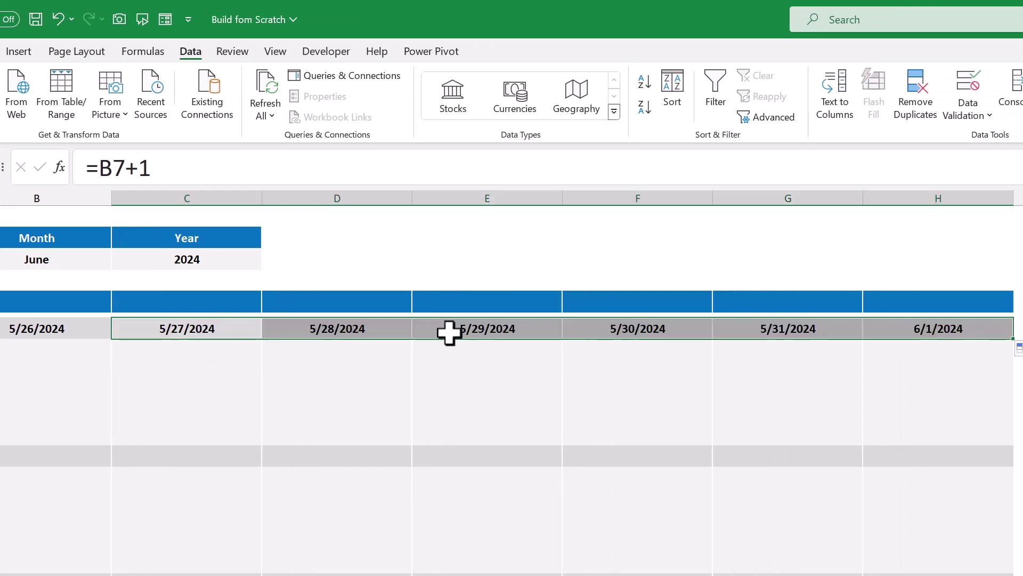
left_click(97, 328)
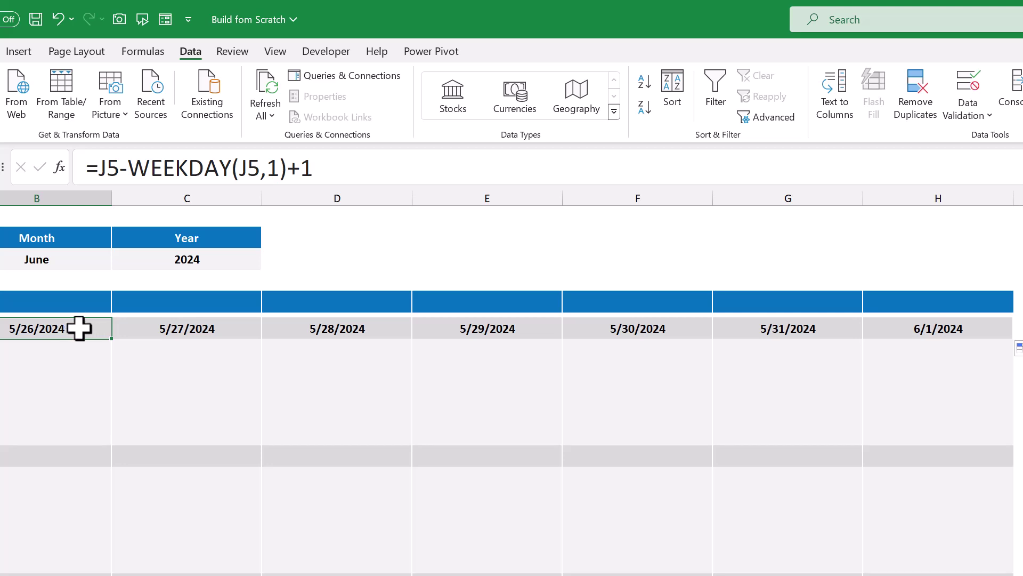
left_click_drag(85, 329, 894, 324)
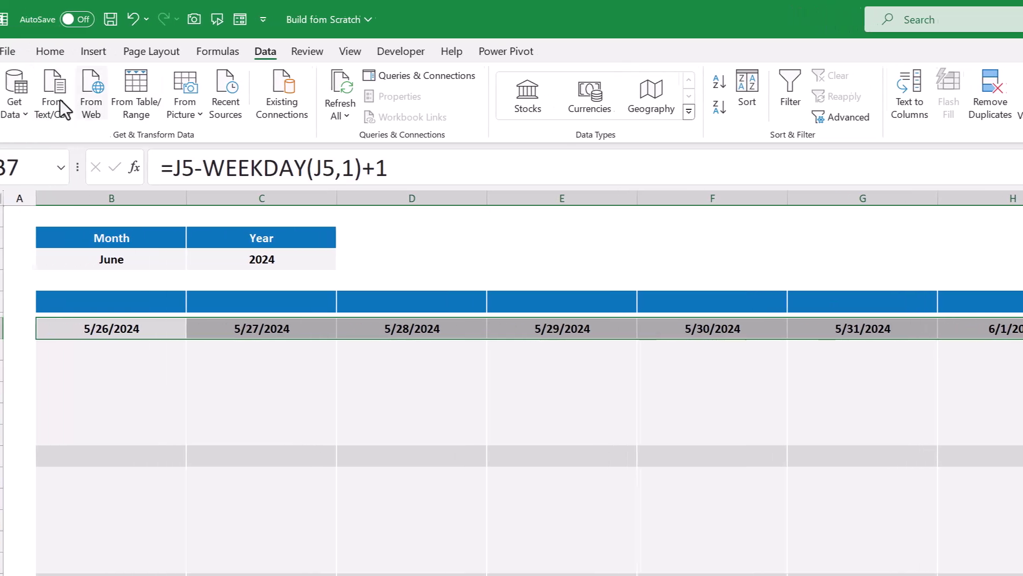
Replace the m/d/yyyy code with a custom 'mmm d' number format for row 7.
left_click(74, 56)
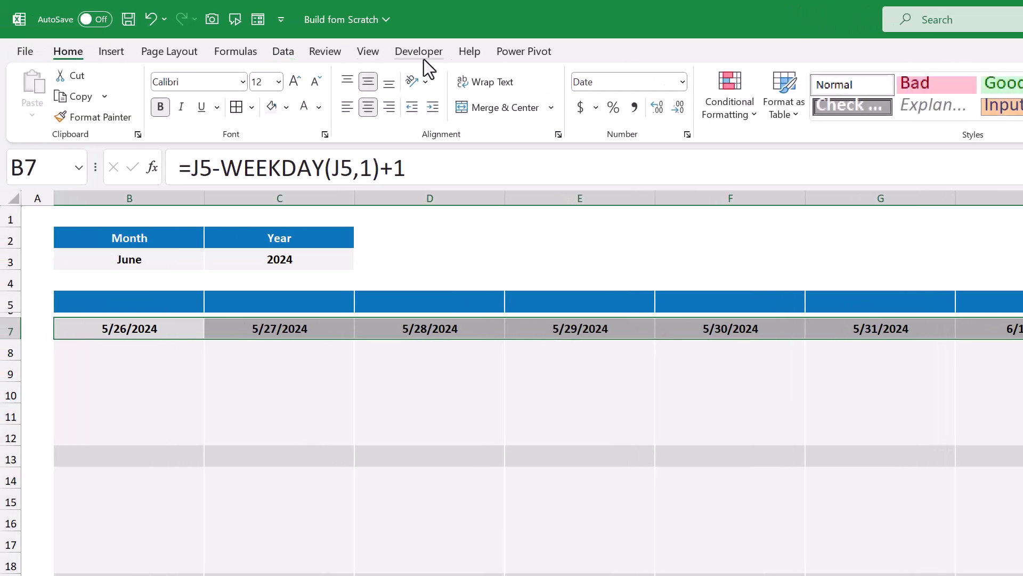
left_click(682, 83)
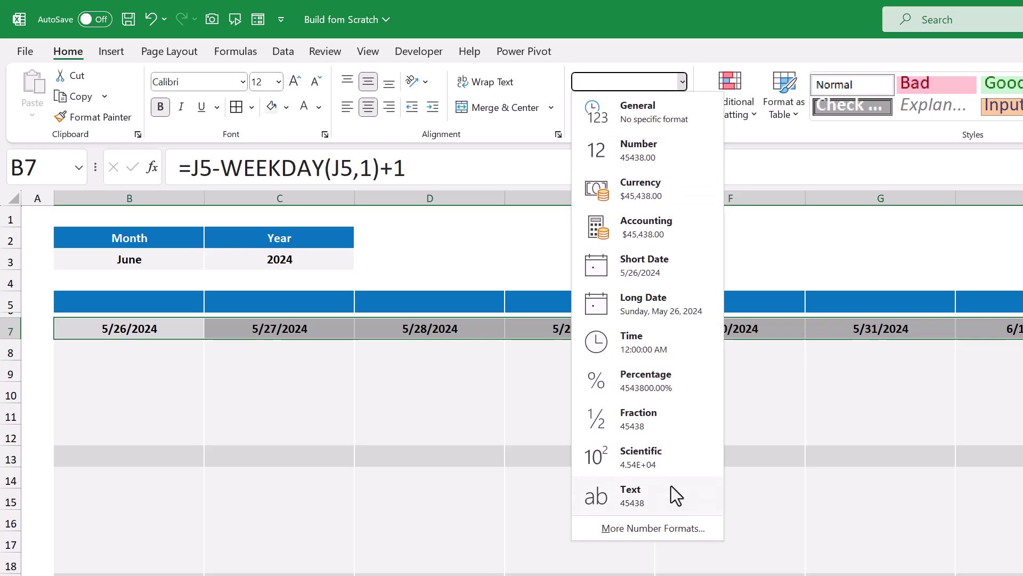
left_click(670, 528)
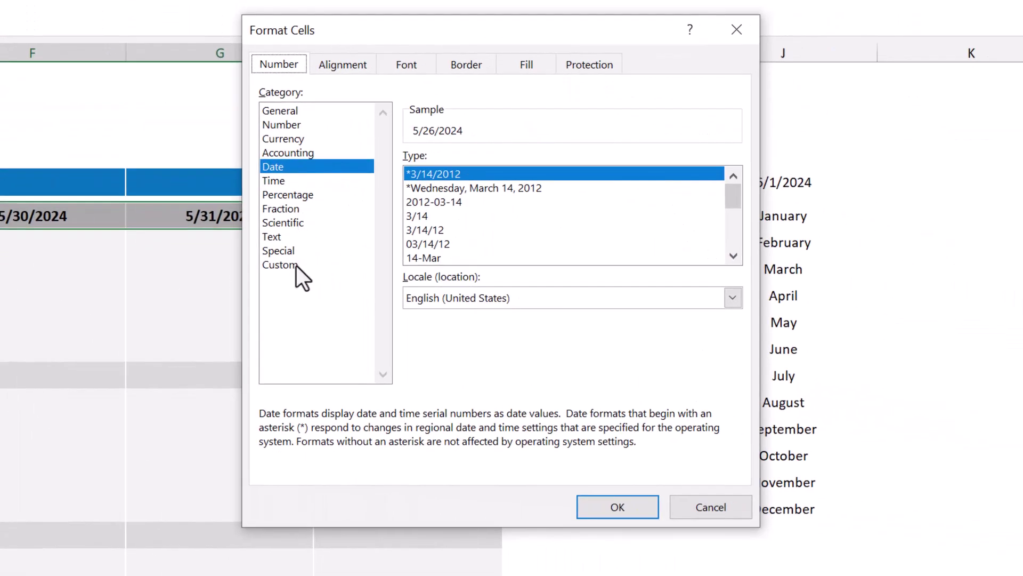
left_click(296, 265)
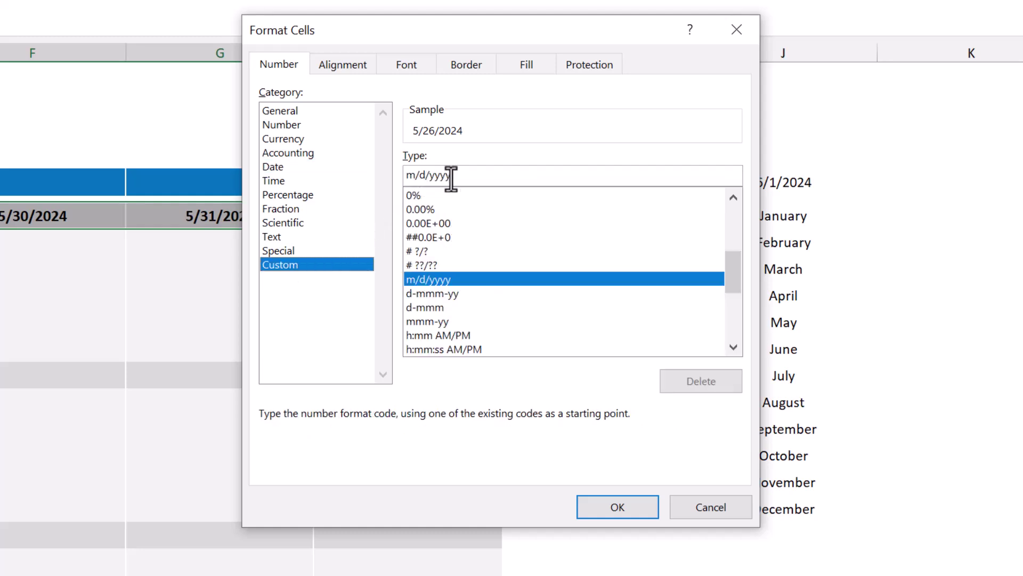
left_click_drag(451, 175, 402, 175)
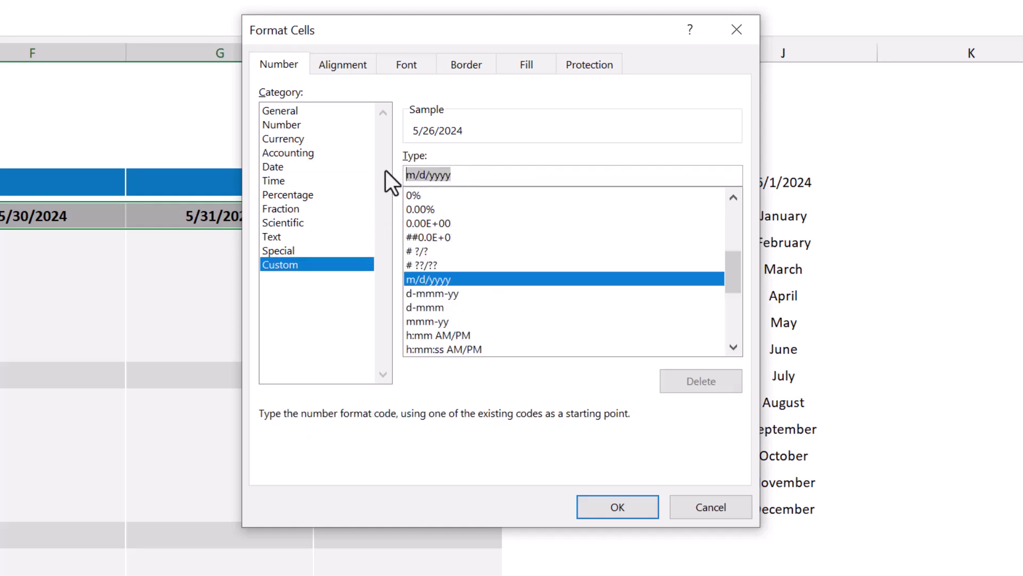
key("BackSpace")
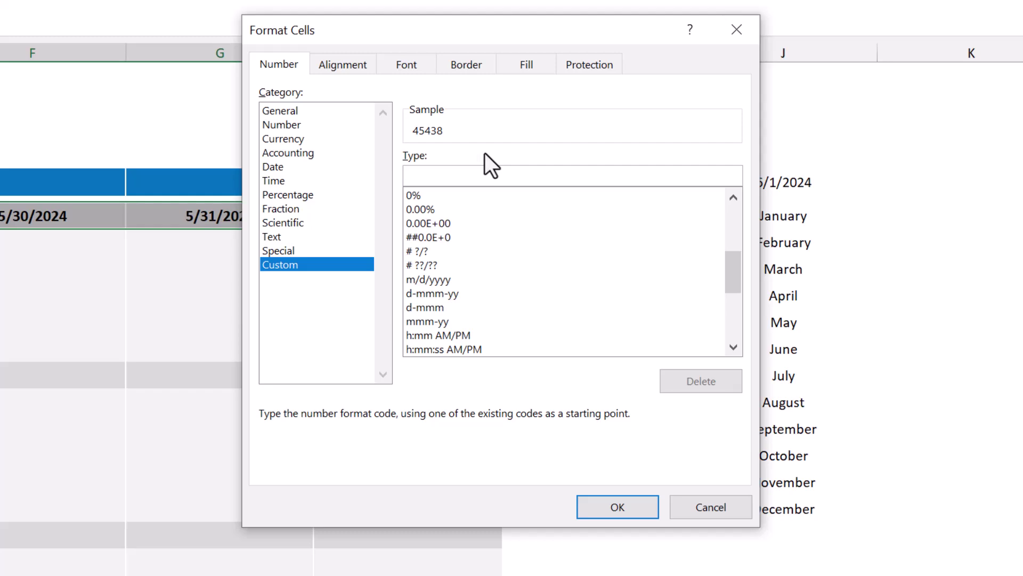
type("mmm")
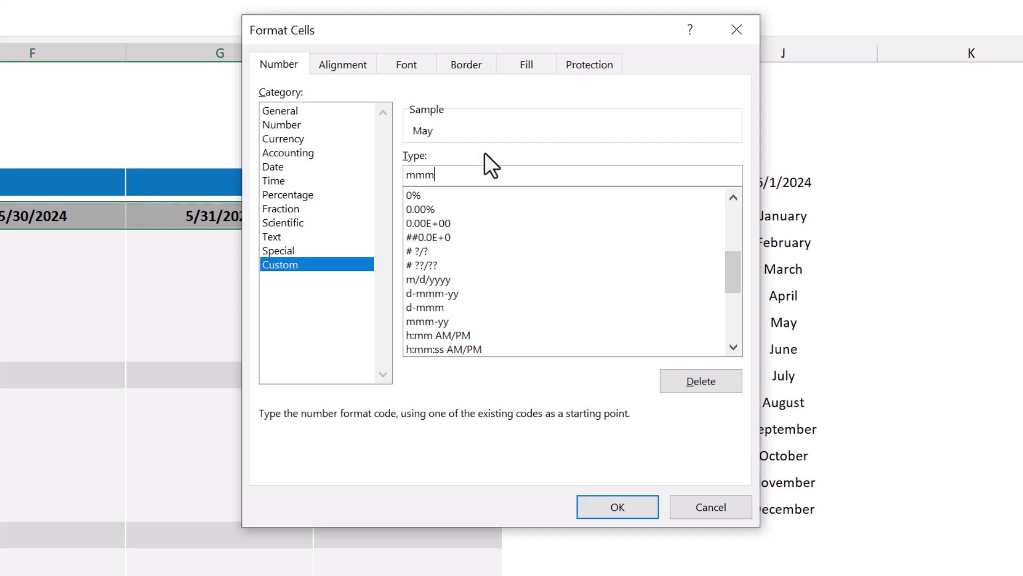
type(" d")
Apply the mmm d format and paste row 7's date formulas into row 13.
left_click(633, 506)
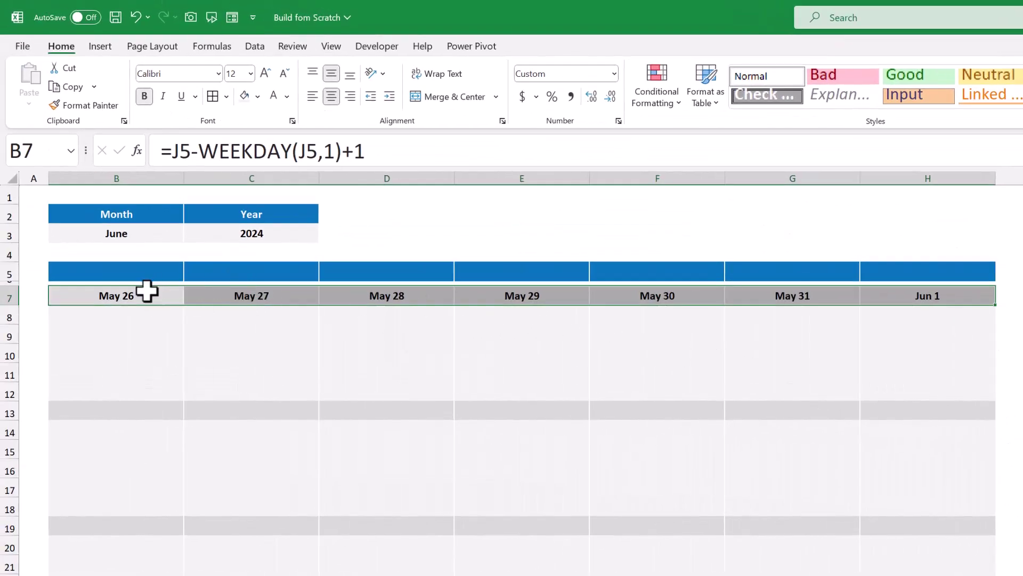
key("ctrl+c")
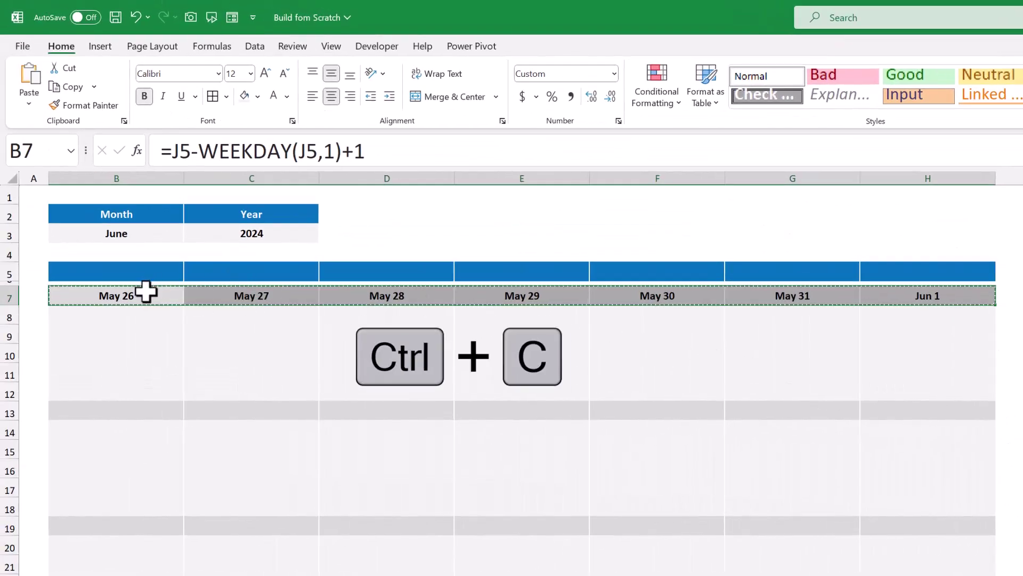
left_click(140, 411)
key("ctrl+v")
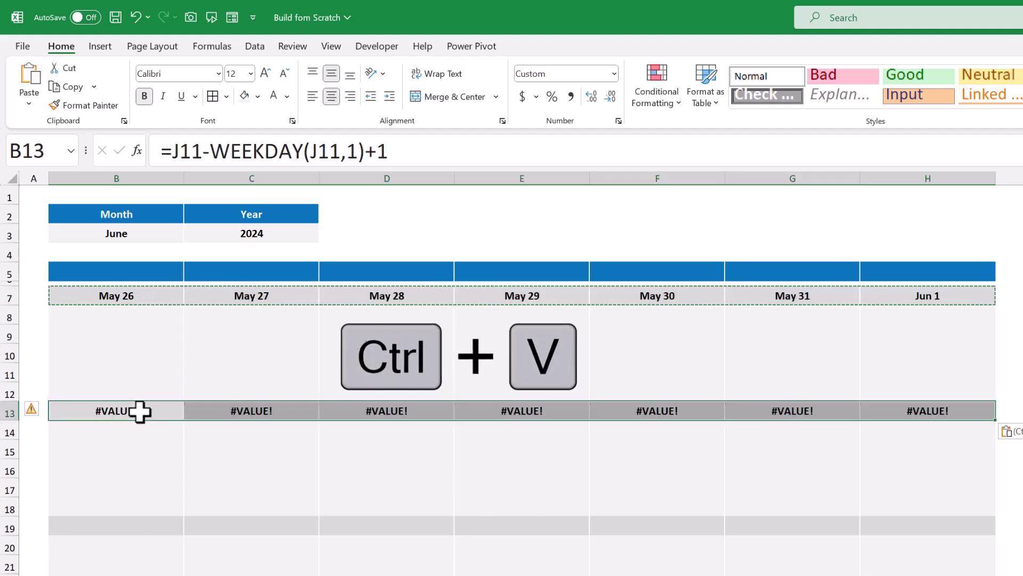
Replace B13's formula with =H7+1.
left_click(151, 412)
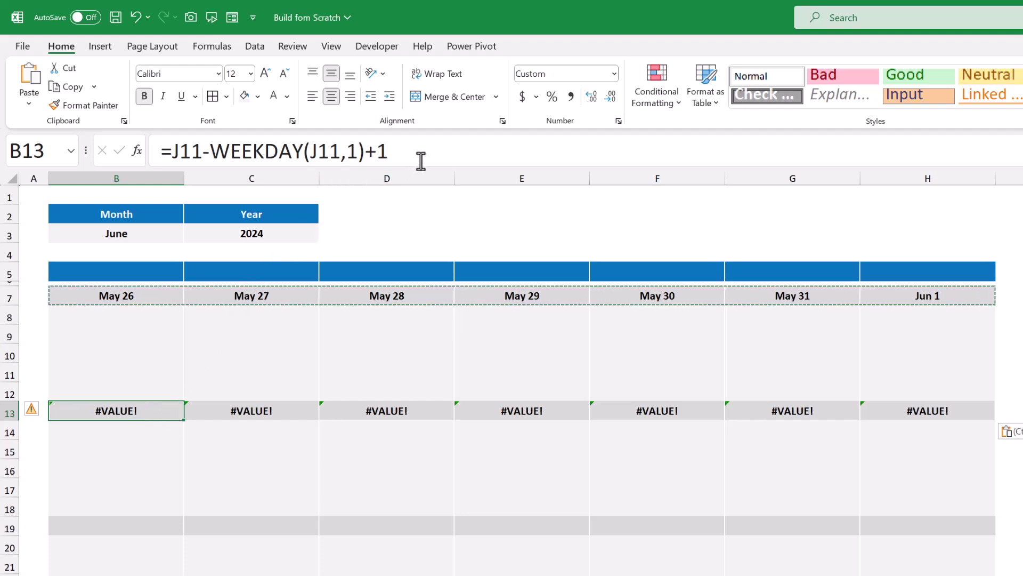
left_click_drag(388, 152, 157, 154)
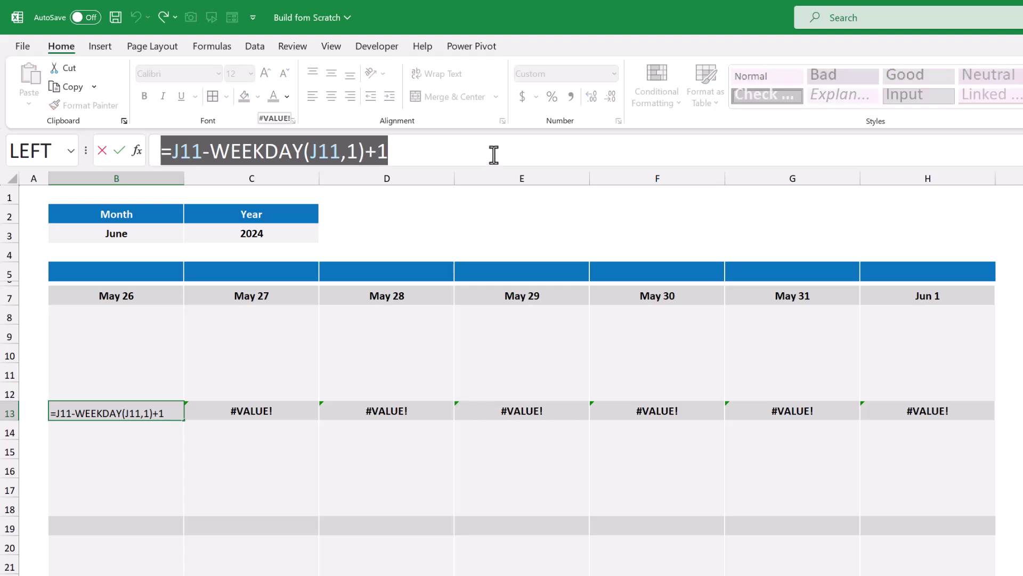
type("=")
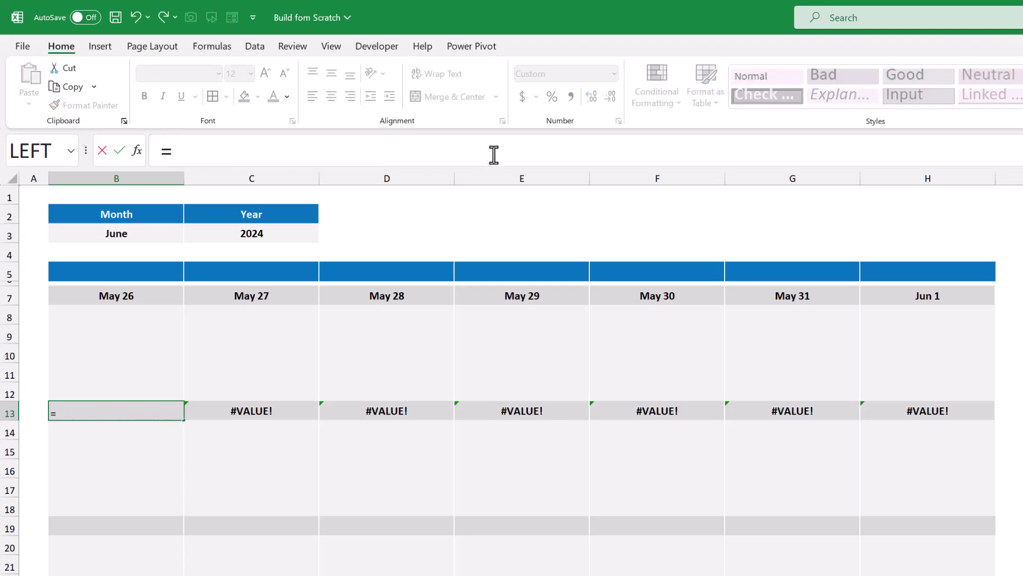
type("H7")
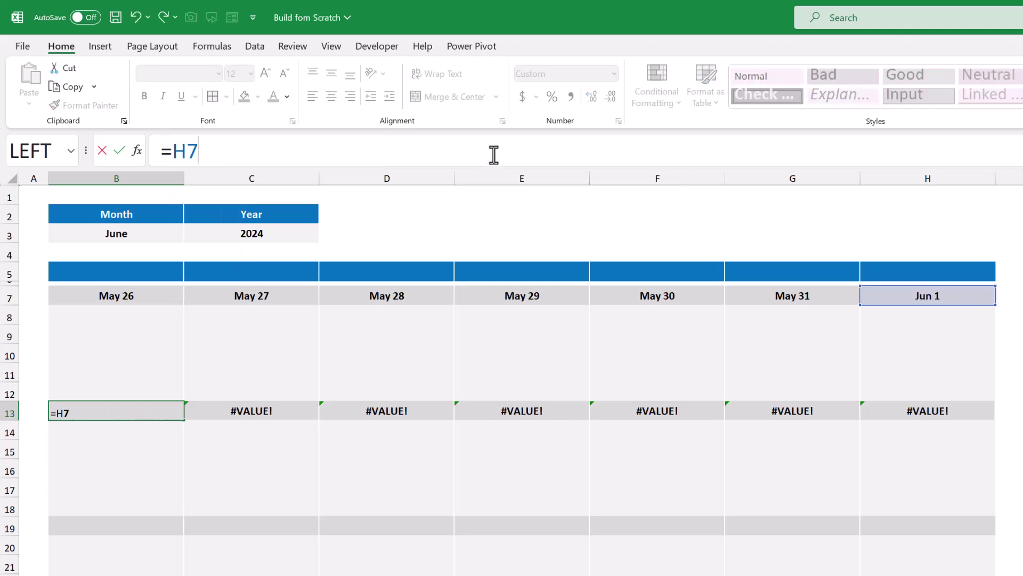
type("+1")
Commit B13, copy the B13:H13 week row, and paste it into rows 19 and 25.
key("Return")
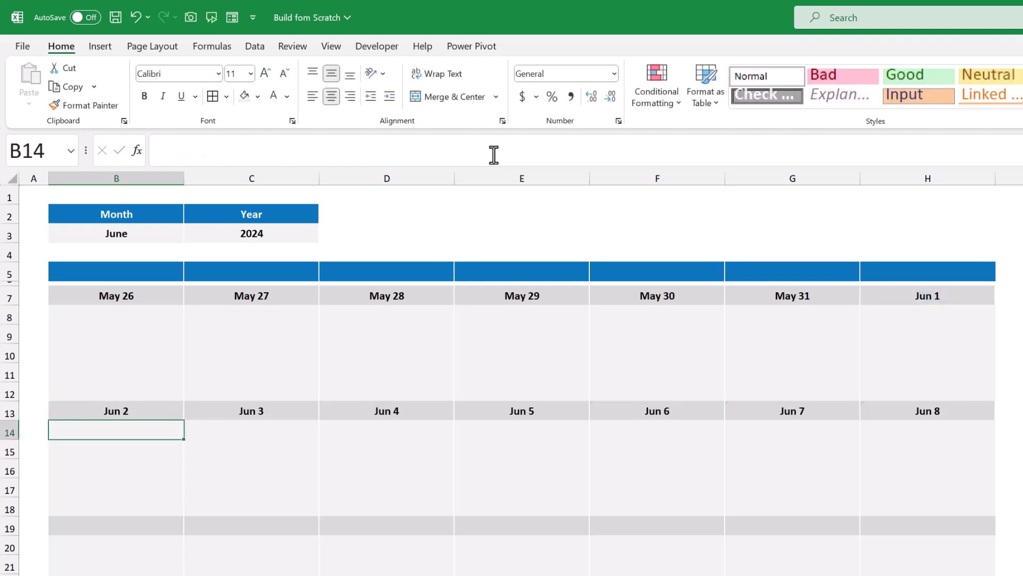
left_click_drag(160, 410, 888, 406)
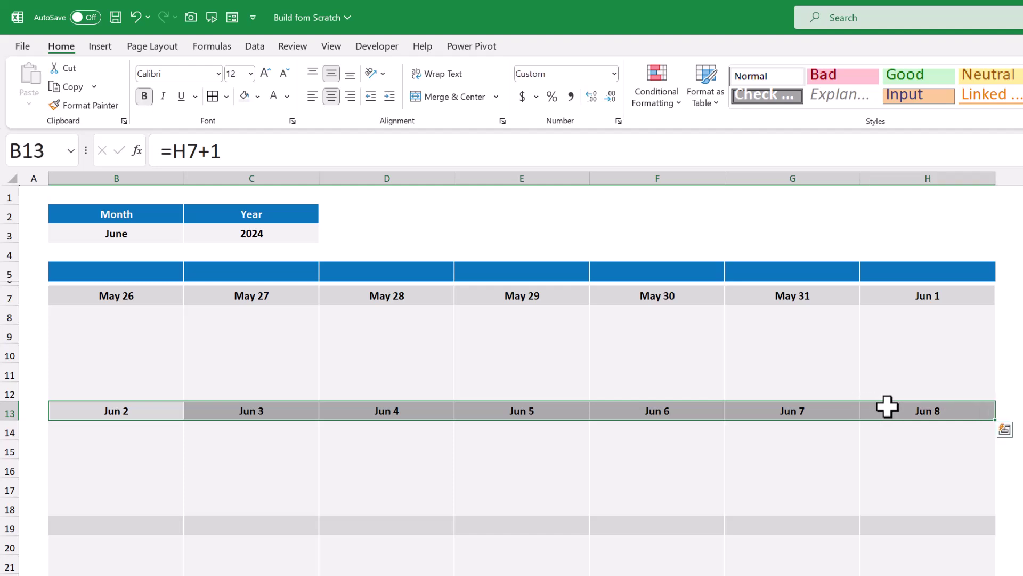
key("ctrl+c")
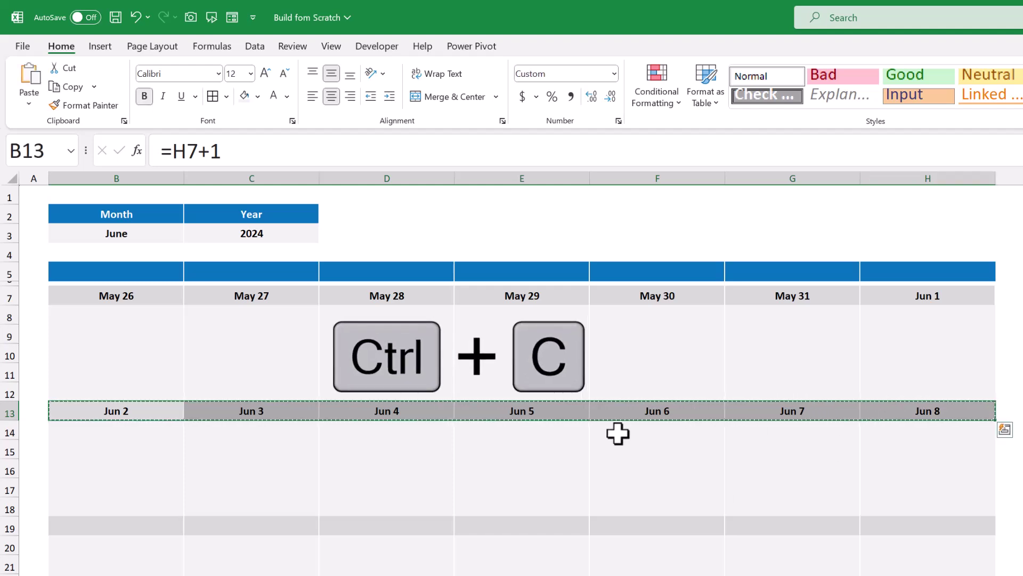
left_click(118, 522)
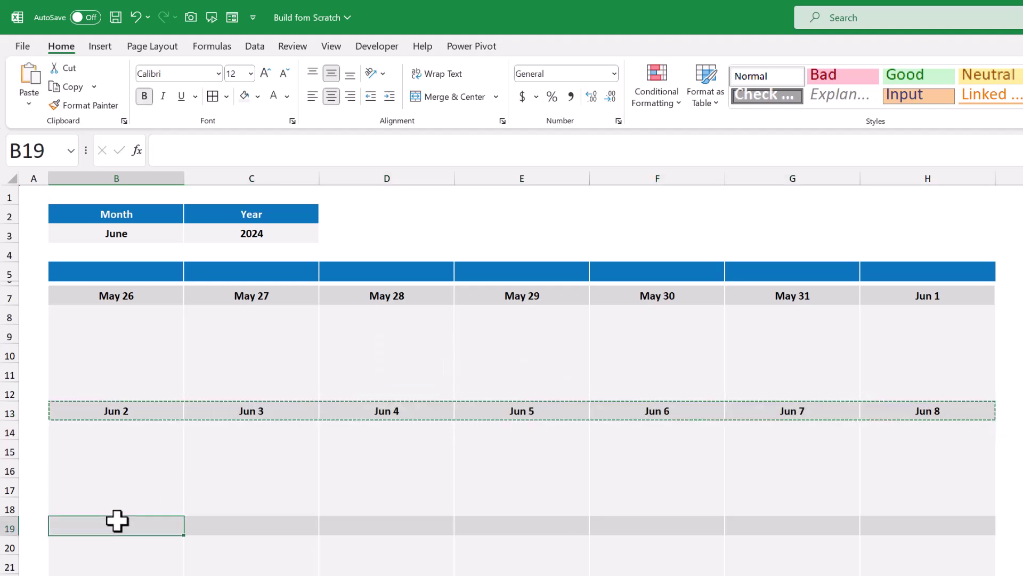
key("ctrl+v")
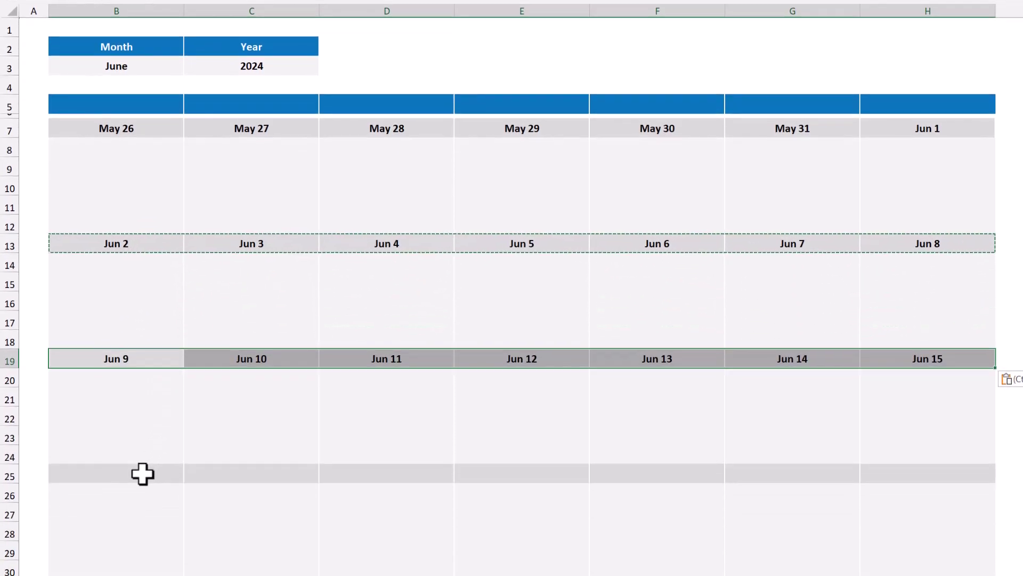
left_click(142, 474)
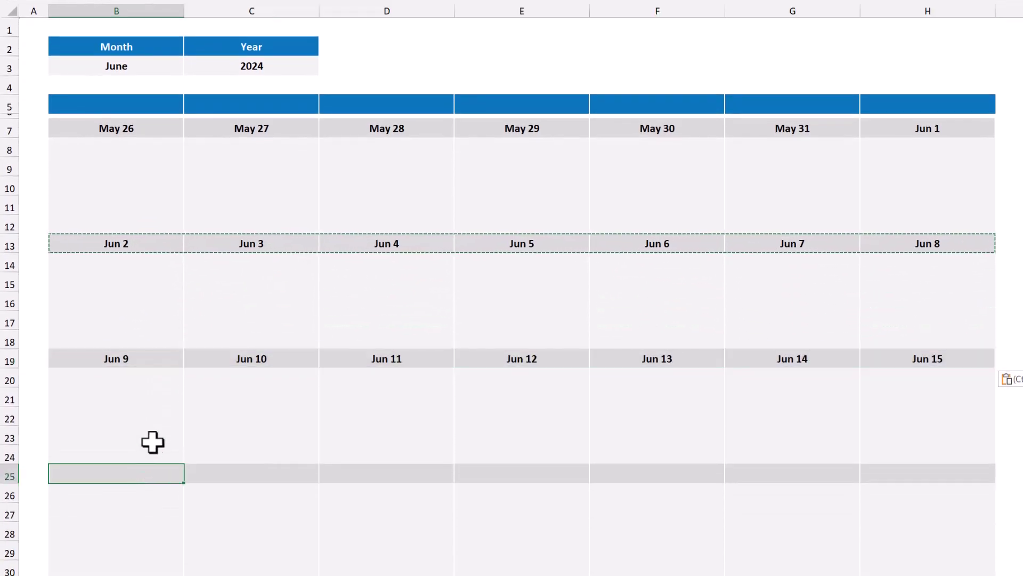
key("ctrl+v")
Paste the week row into rows 31 and 37 so dates run through Jul 6.
scroll(147, 490, "down", 2)
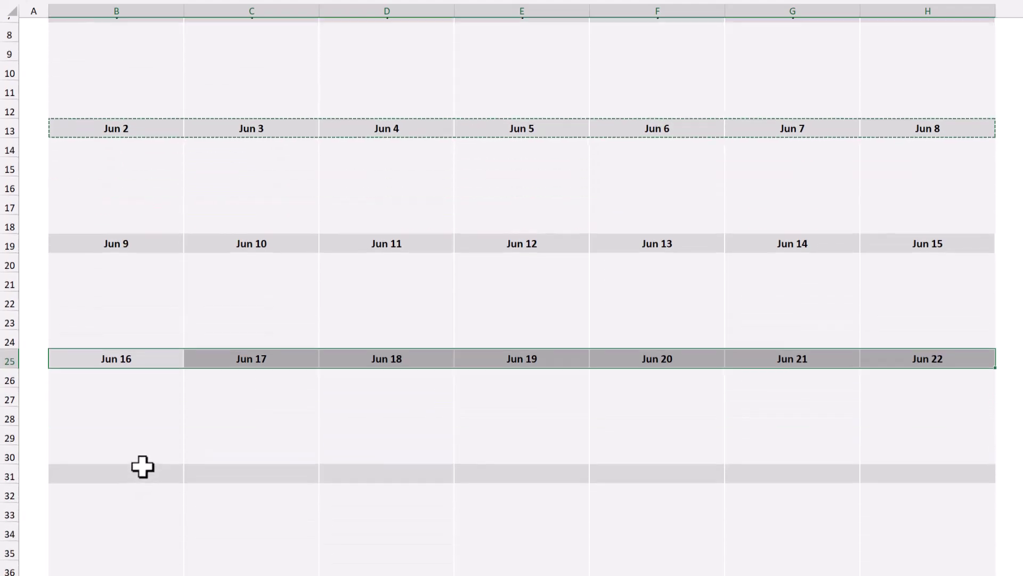
left_click(127, 477)
key("ctrl+v")
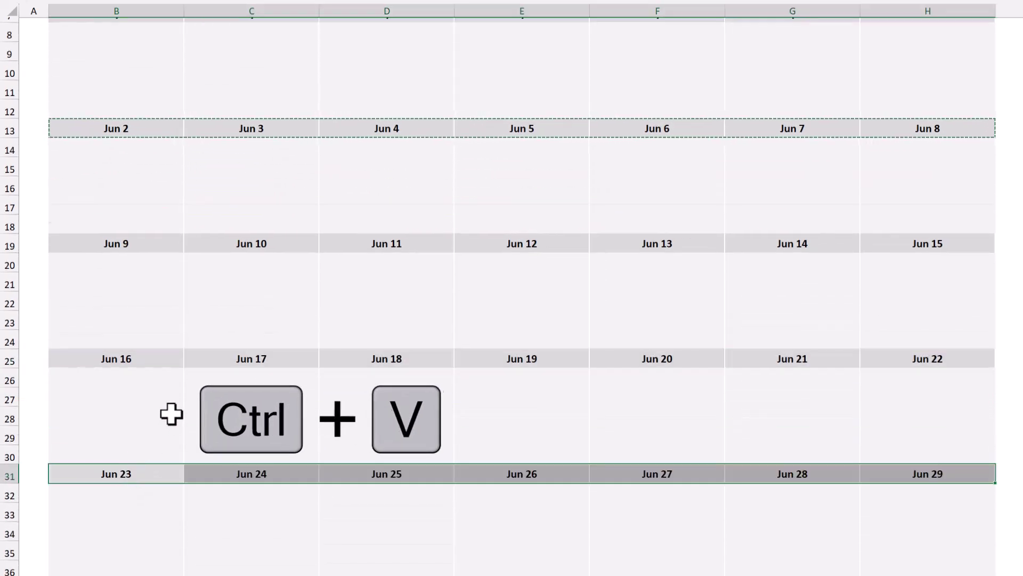
scroll(169, 405, "down", 5)
left_click(129, 299)
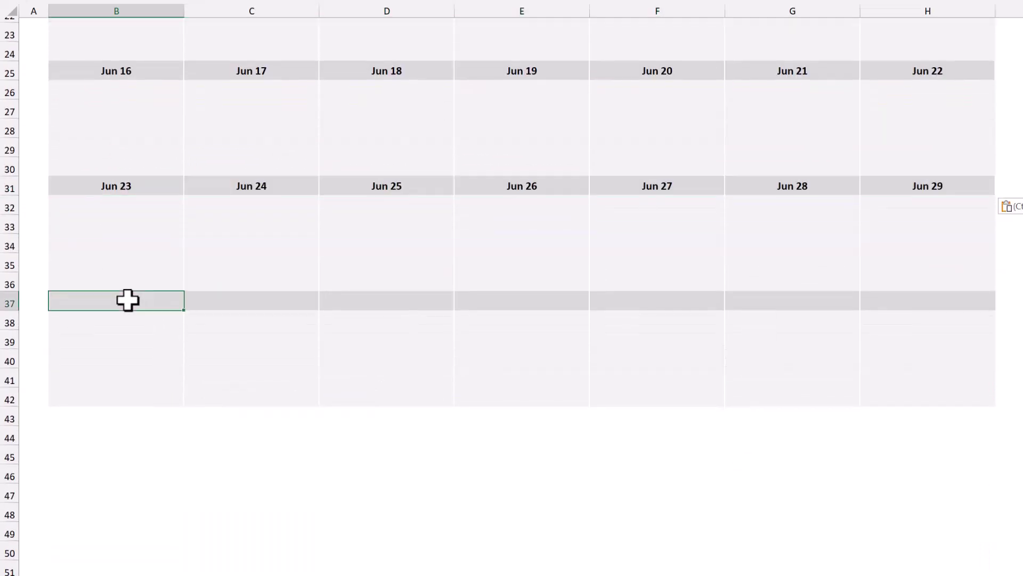
key("ctrl+v")
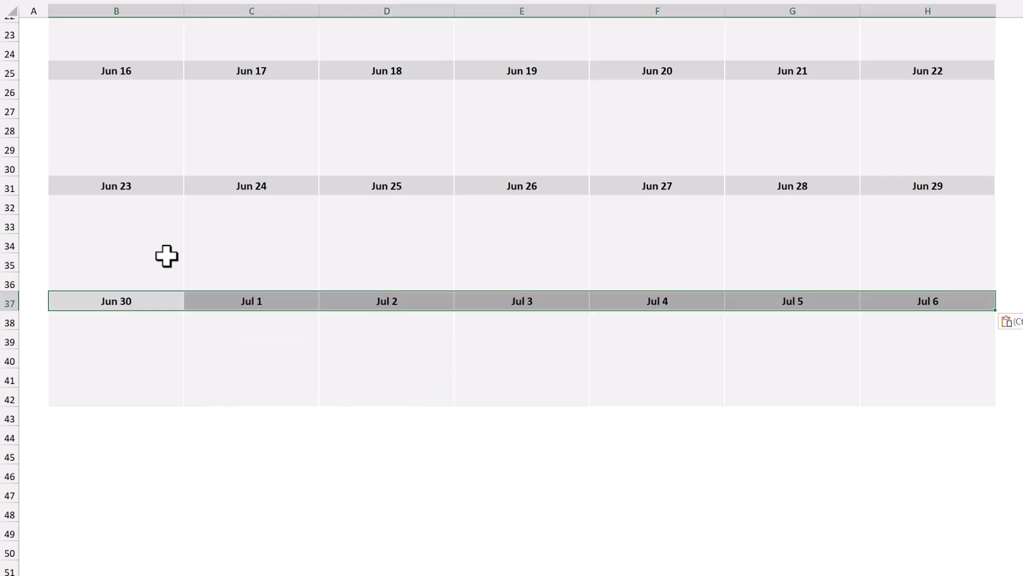
scroll(165, 253, "up", 7)
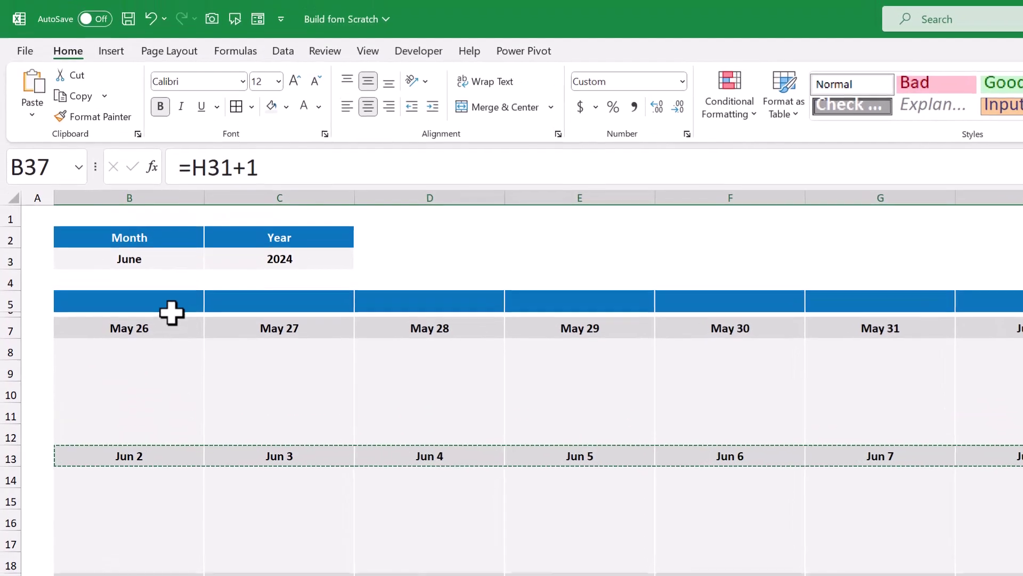
Enter =UPPER(TEXT(B7,"ddd")) in B5 and fill it across to H5 for SUN–SAT headers.
left_click(160, 190)
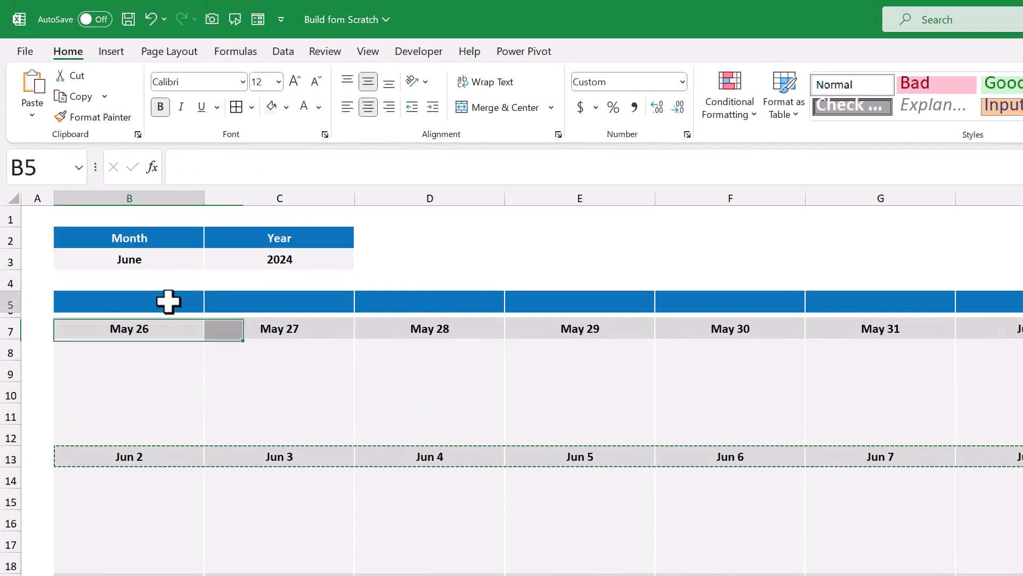
key("Escape")
left_click(569, 166)
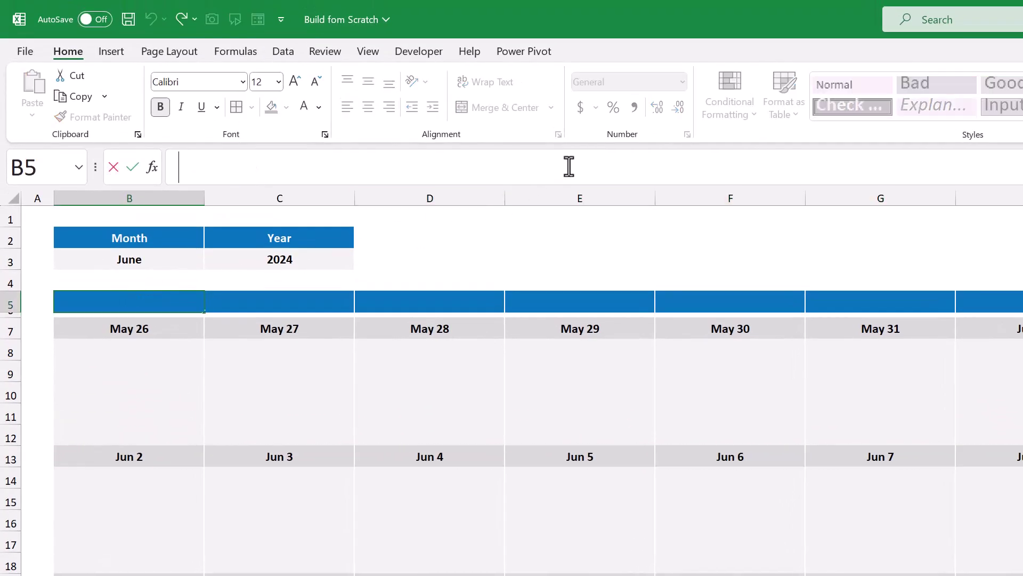
type("=")
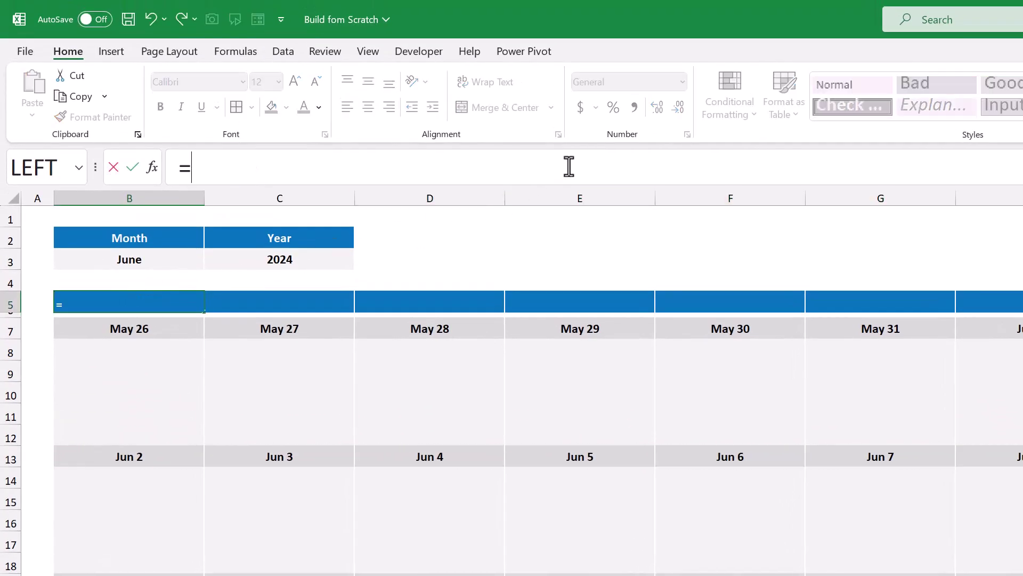
type("upp")
key("Tab")
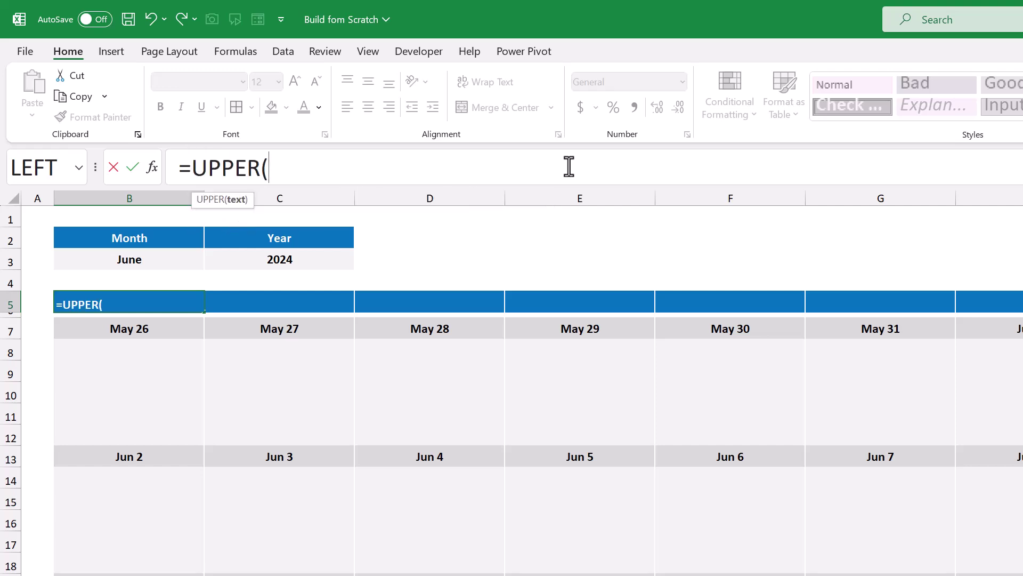
type("tex")
key("Tab")
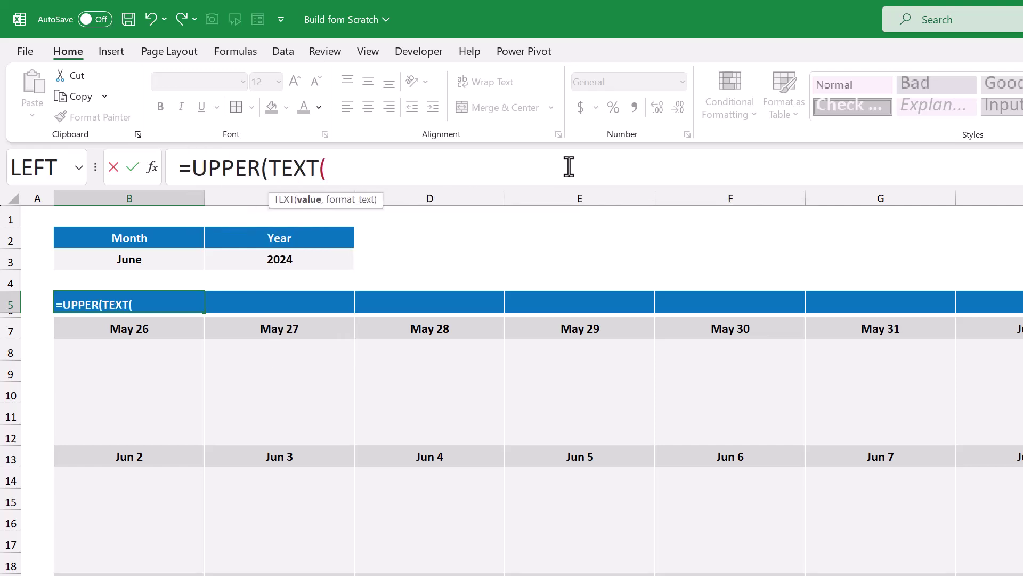
left_click(181, 329)
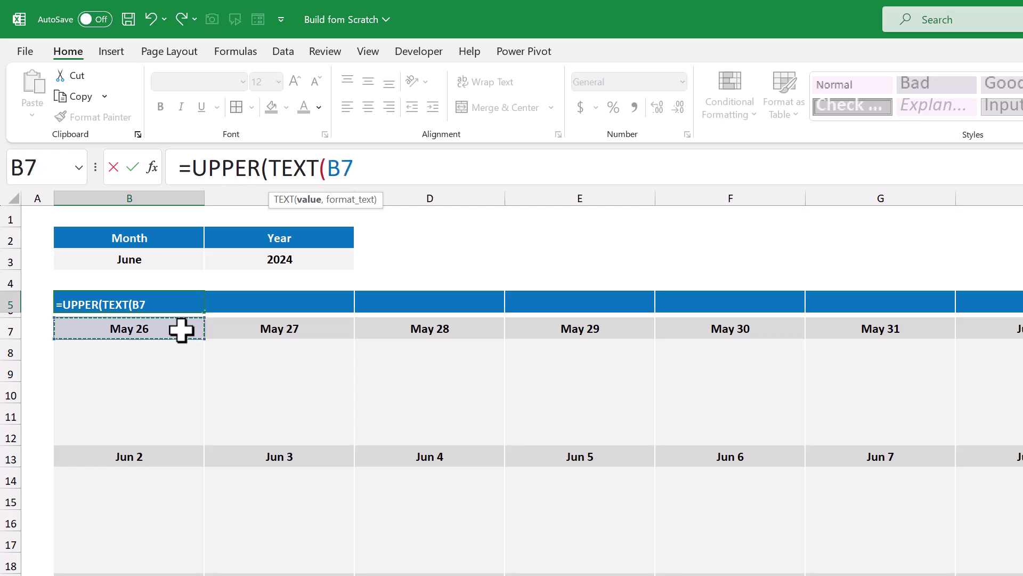
type(",")
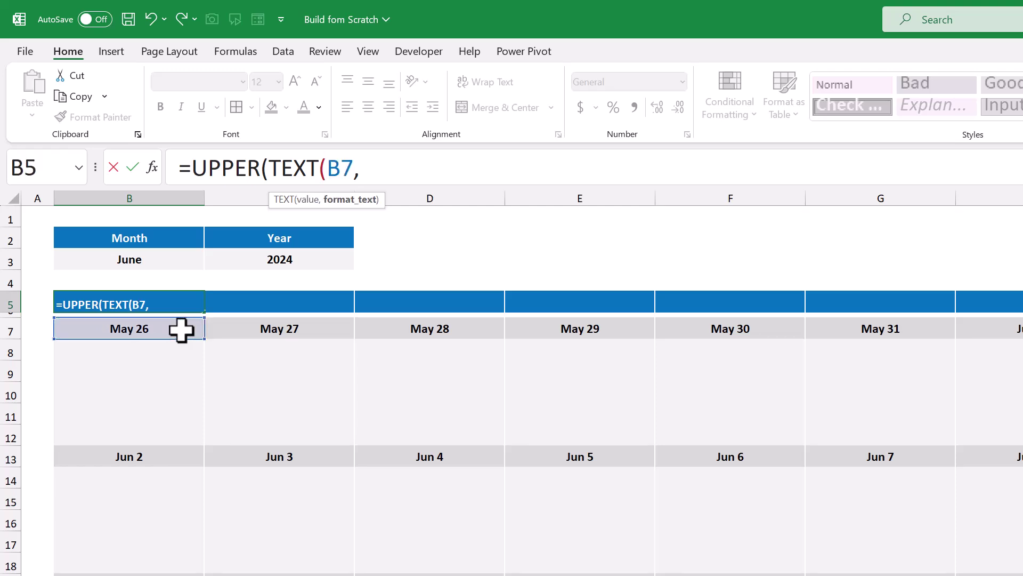
type("\"ddd")
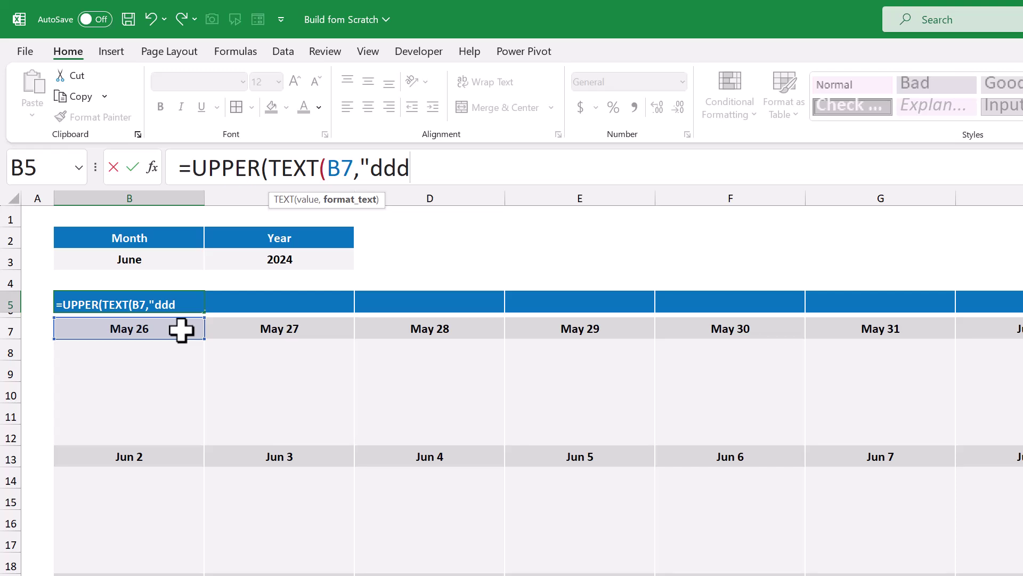
type("\"))")
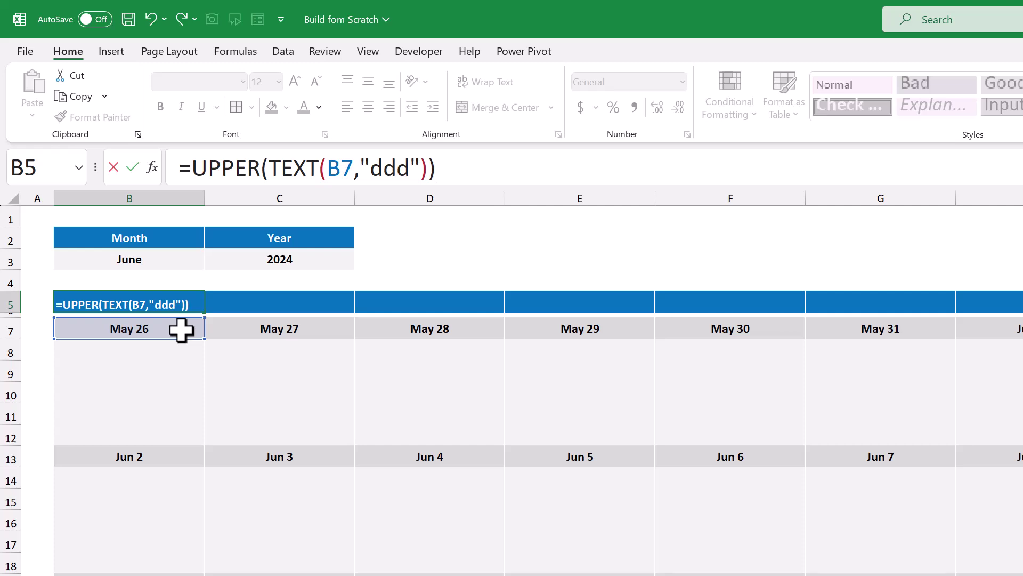
key("Return")
left_click(182, 296)
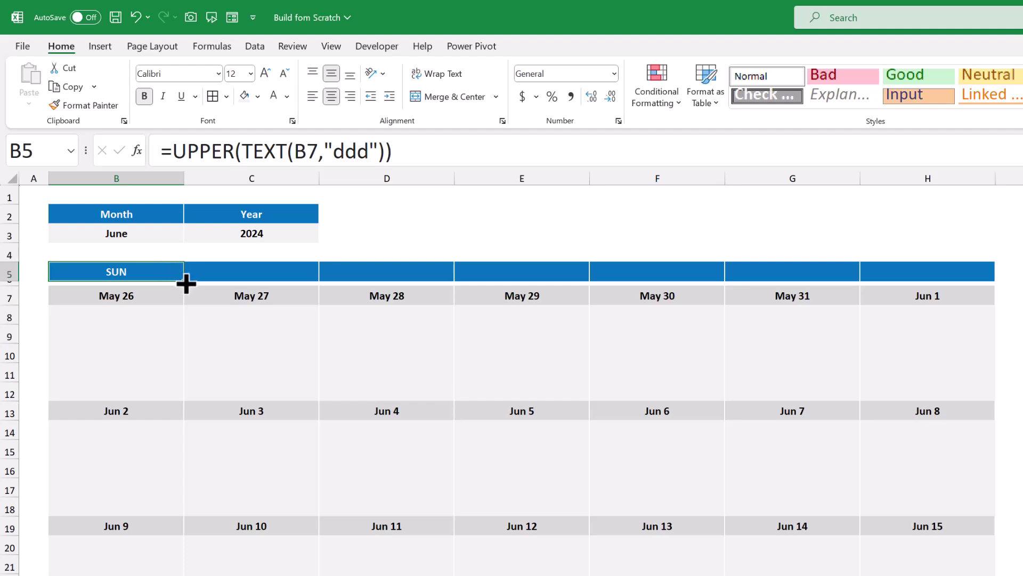
left_click_drag(184, 281, 951, 281)
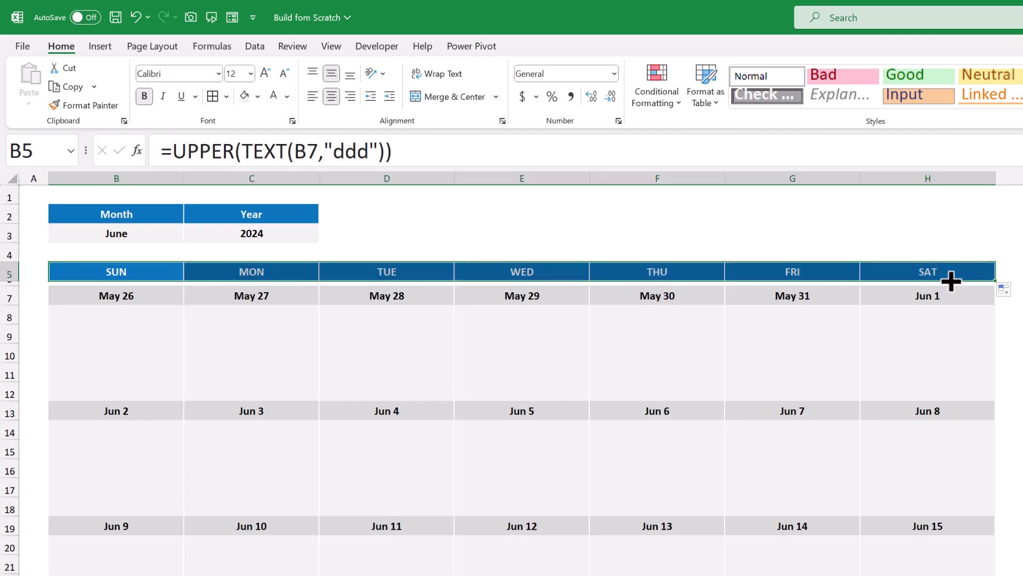
left_click(936, 230)
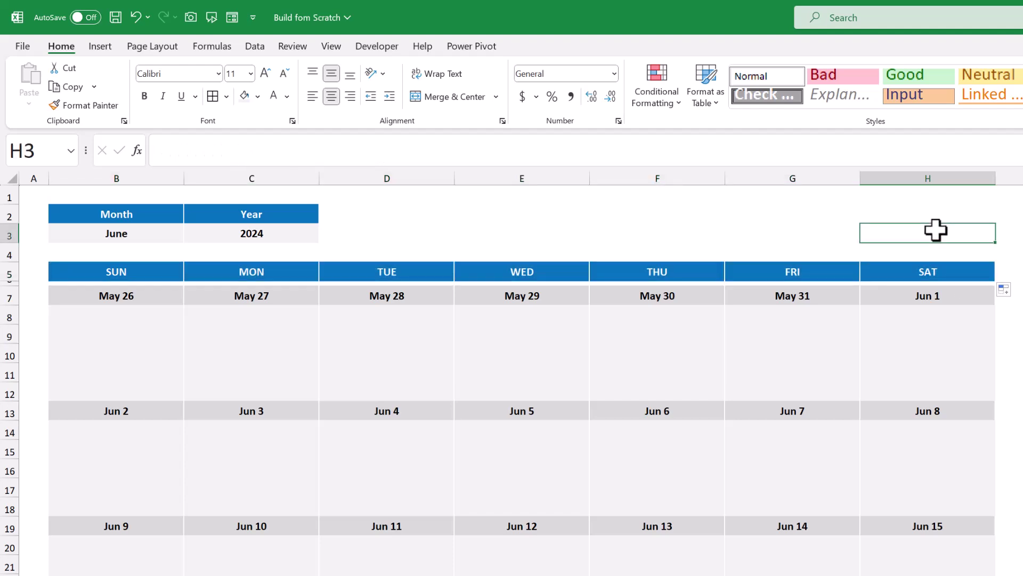
left_click(167, 232)
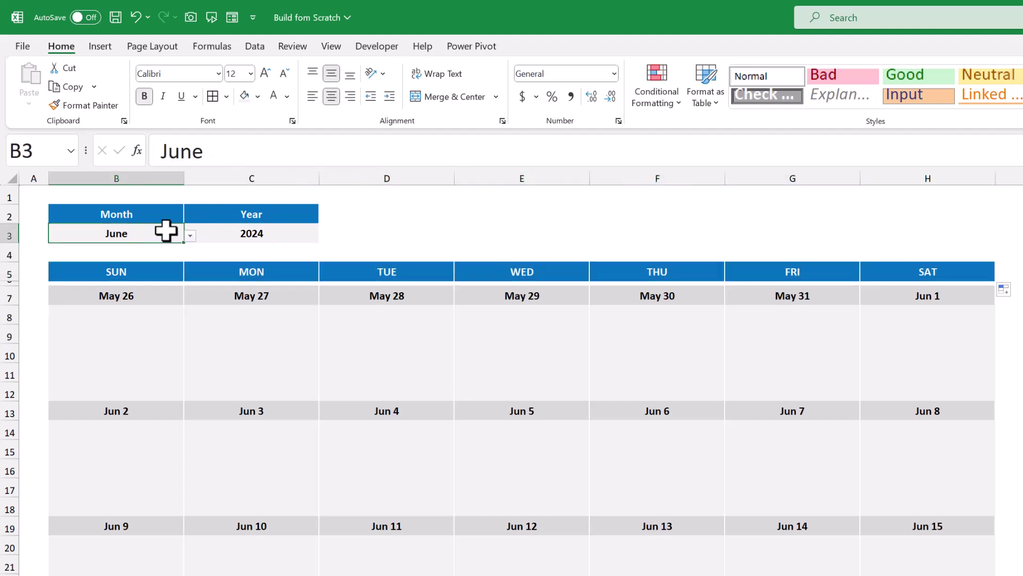
left_click(190, 235)
left_click(158, 265)
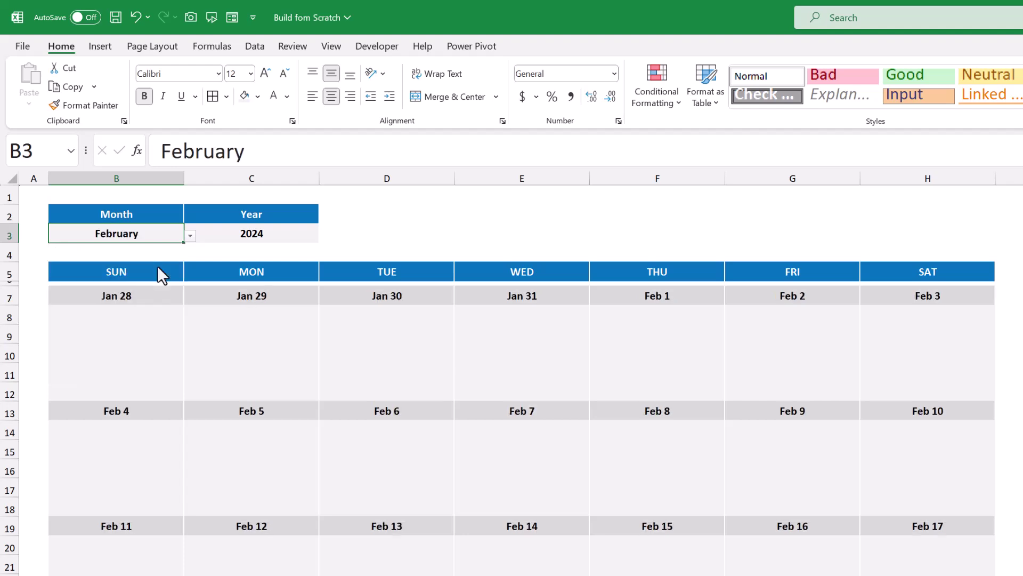
left_click(190, 235)
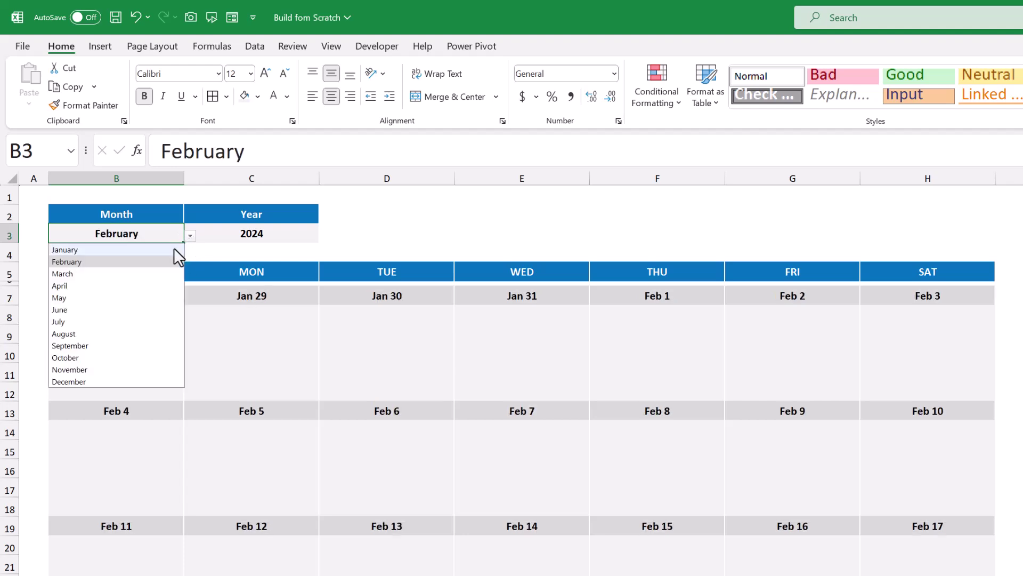
left_click(118, 308)
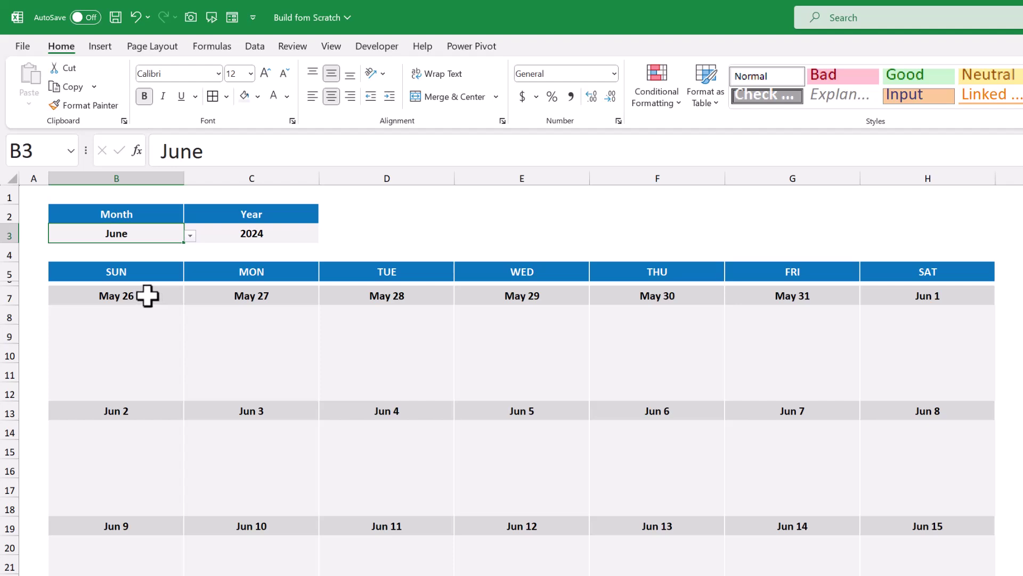
Select the B:H date cells of rows 7, 13, 19, 25, 31 and 37 together.
left_click_drag(145, 296, 889, 304)
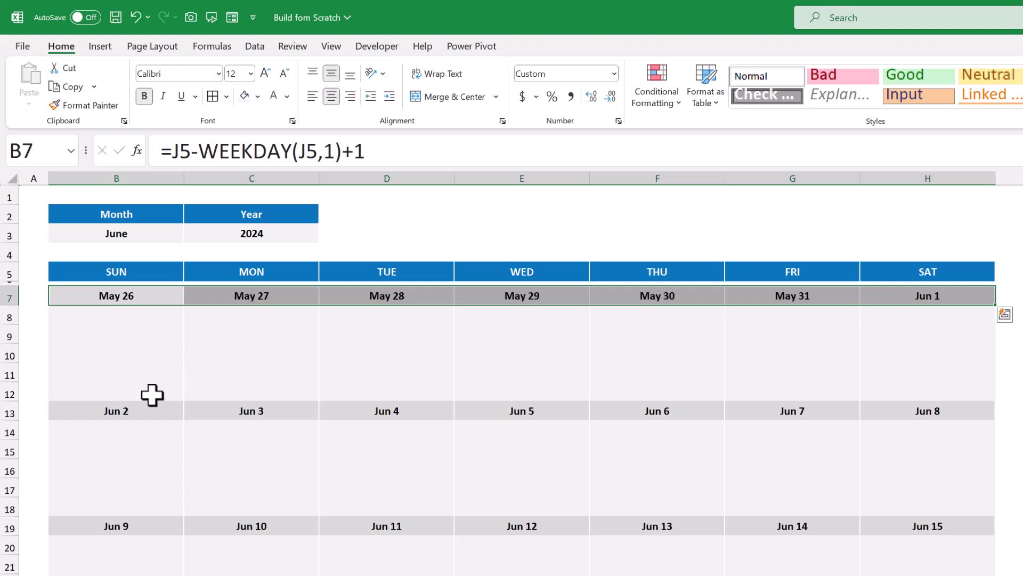
key("ctrl")
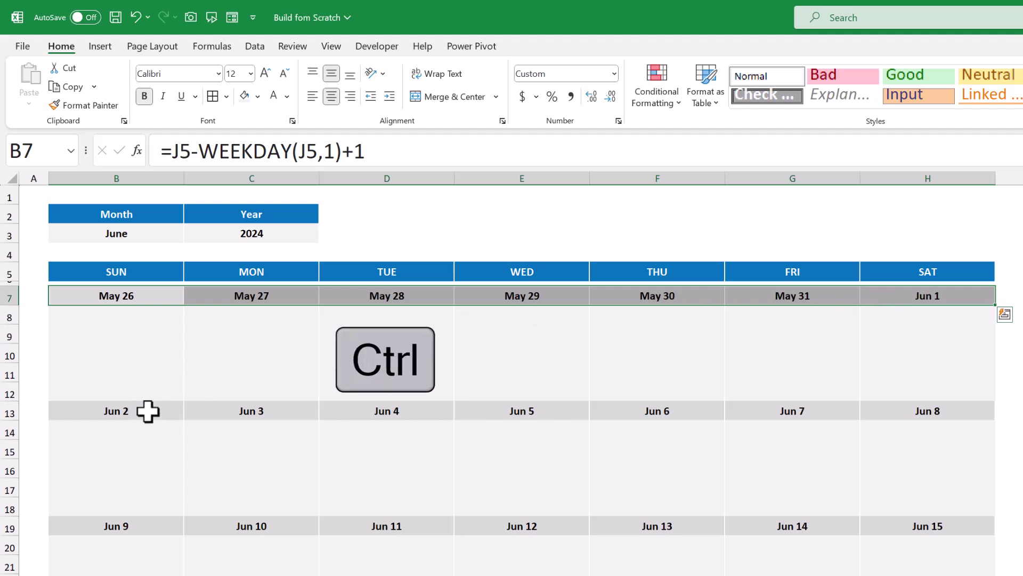
left_click_drag(148, 411, 927, 413)
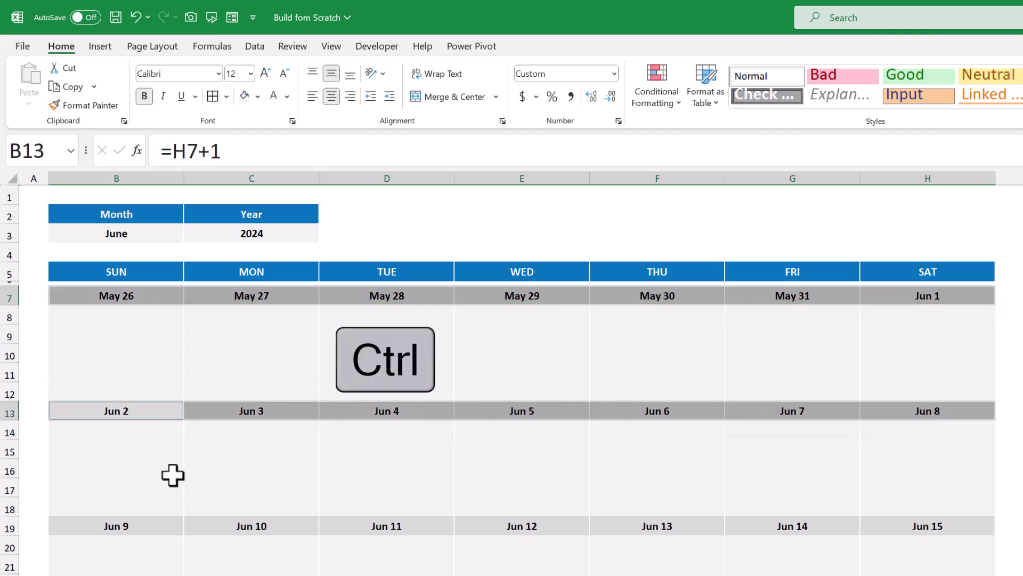
left_click_drag(156, 525, 881, 528)
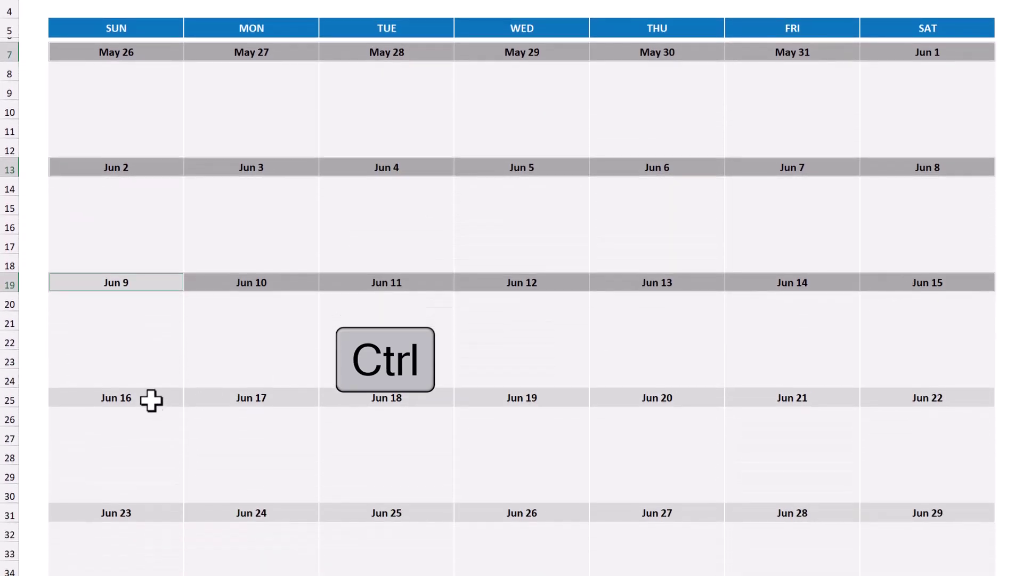
left_click_drag(151, 400, 898, 400)
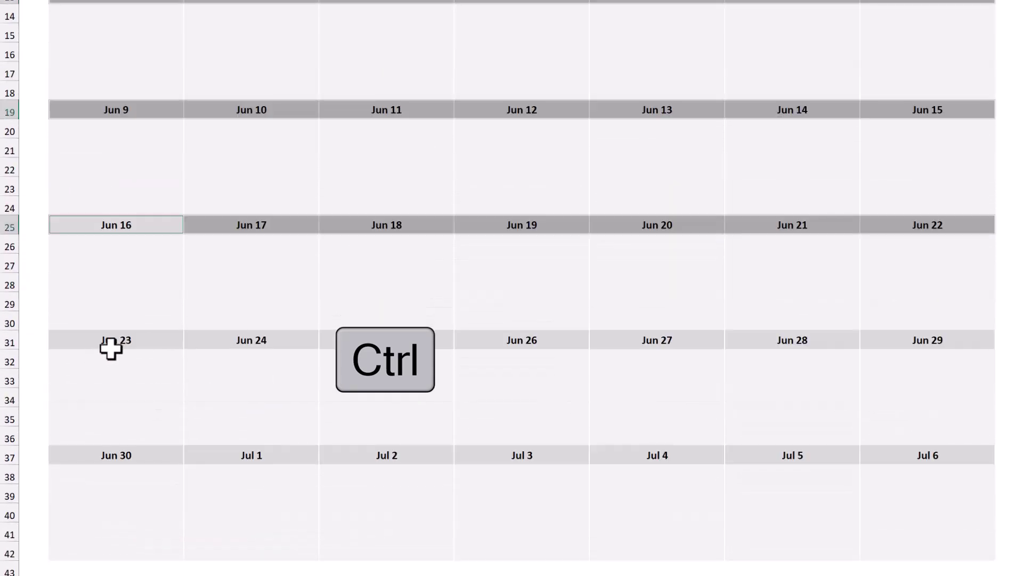
left_click_drag(110, 348, 906, 339)
left_click_drag(181, 453, 905, 457)
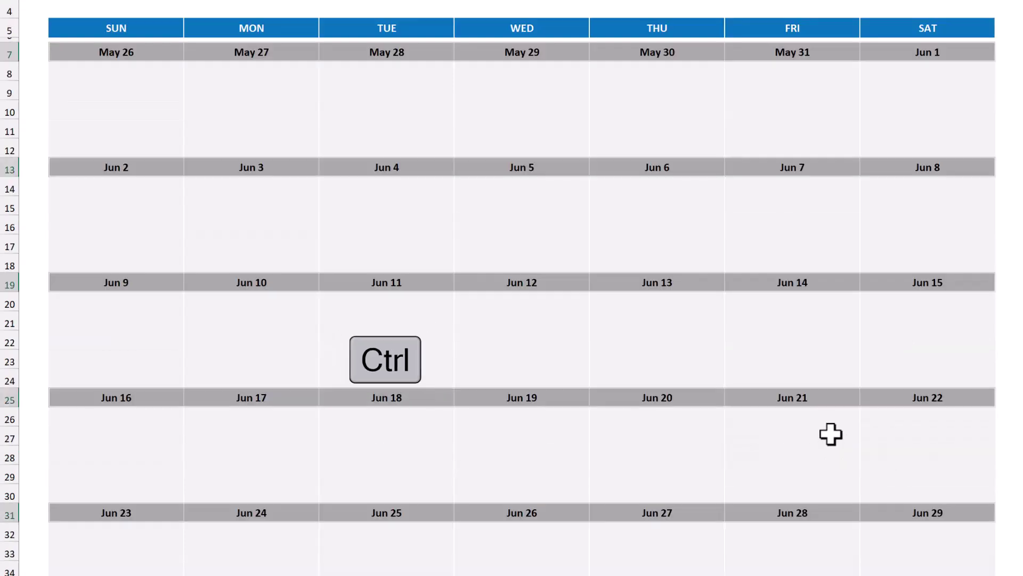
Create a new conditional formatting rule for cell values equal to =TODAY().
left_click(741, 111)
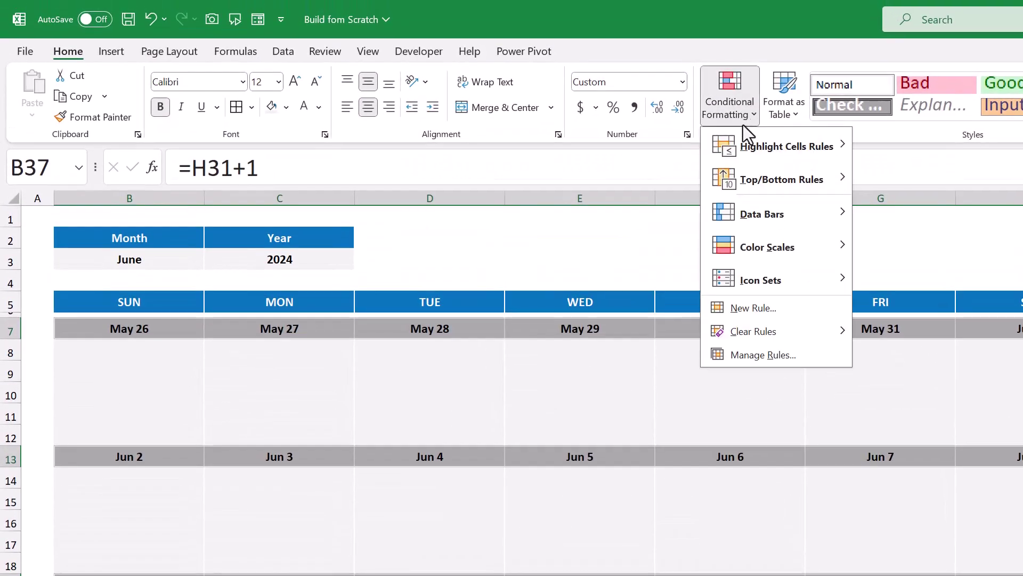
left_click(779, 308)
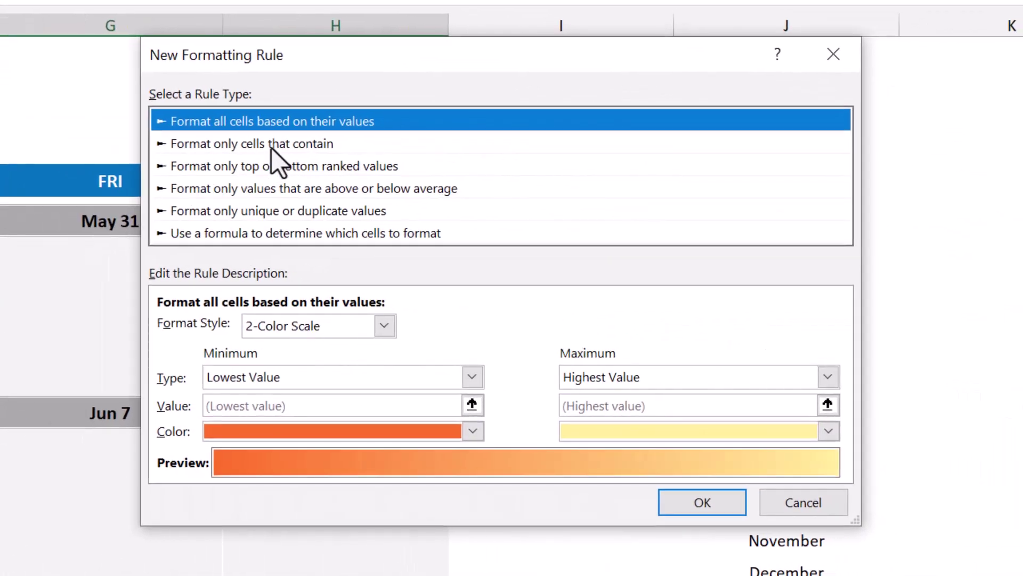
left_click(272, 148)
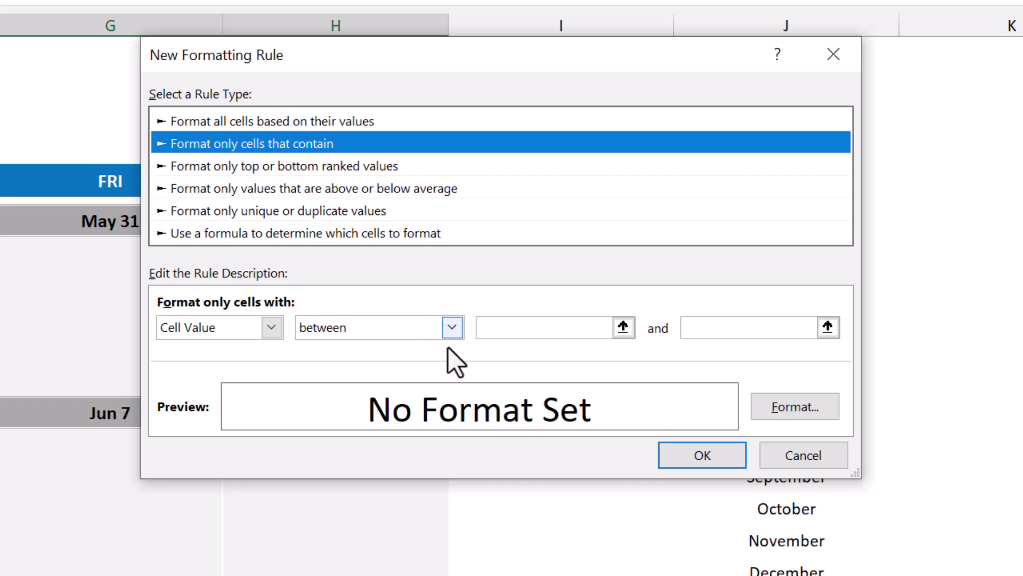
left_click(454, 329)
left_click(415, 382)
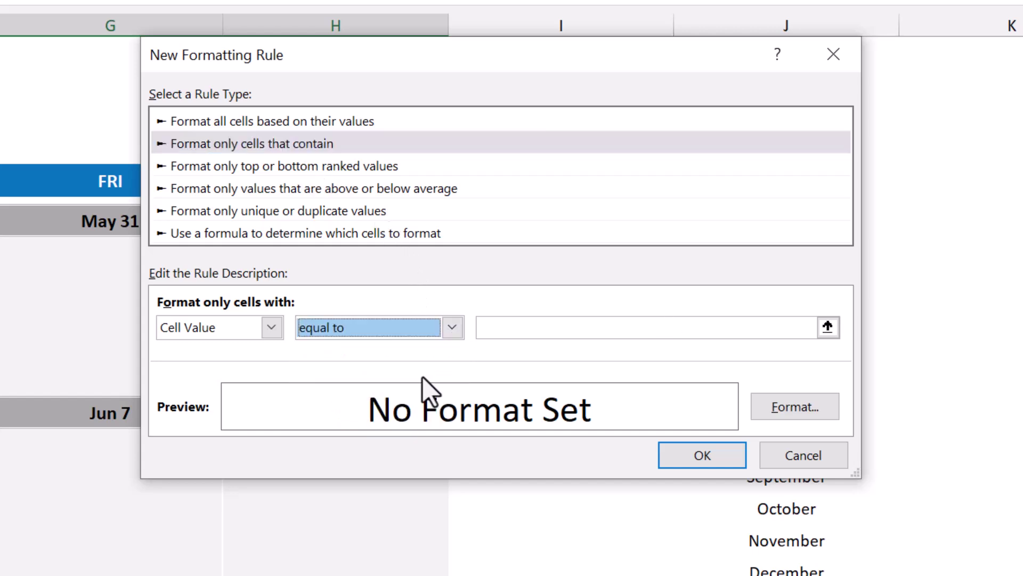
left_click(545, 328)
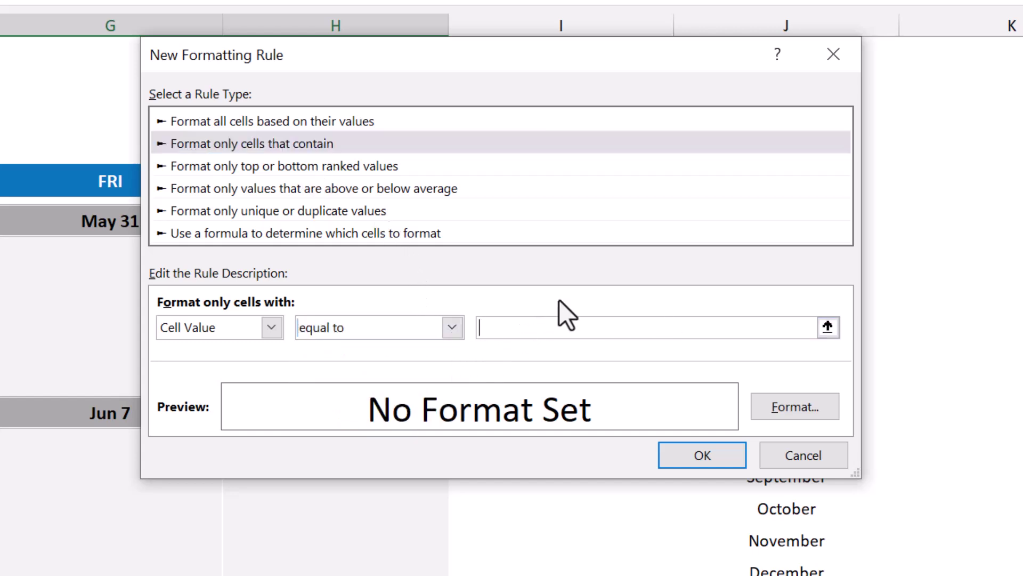
type("=TODAY(")
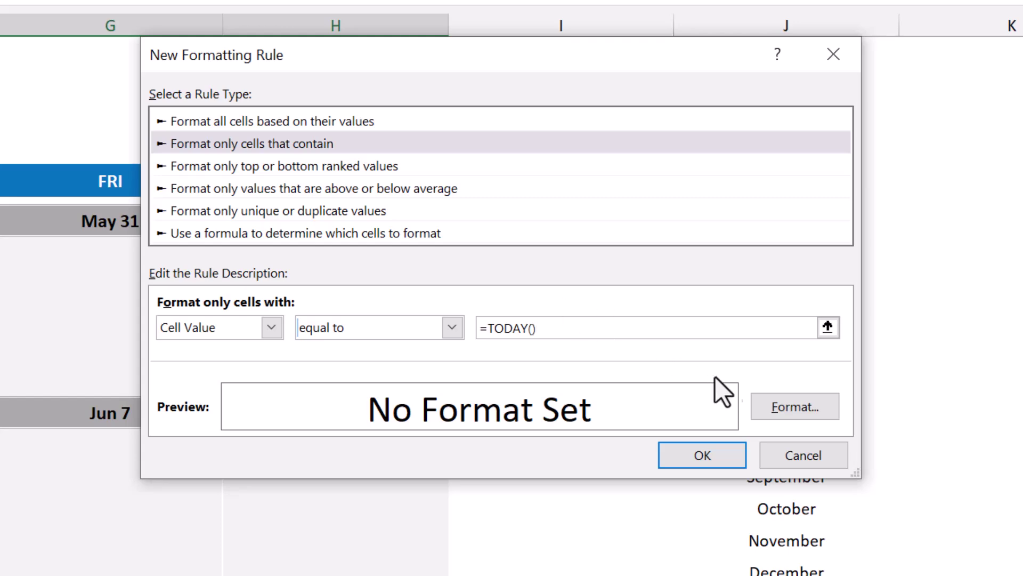
Give matching cells a light yellow fill and save the rule.
left_click(773, 406)
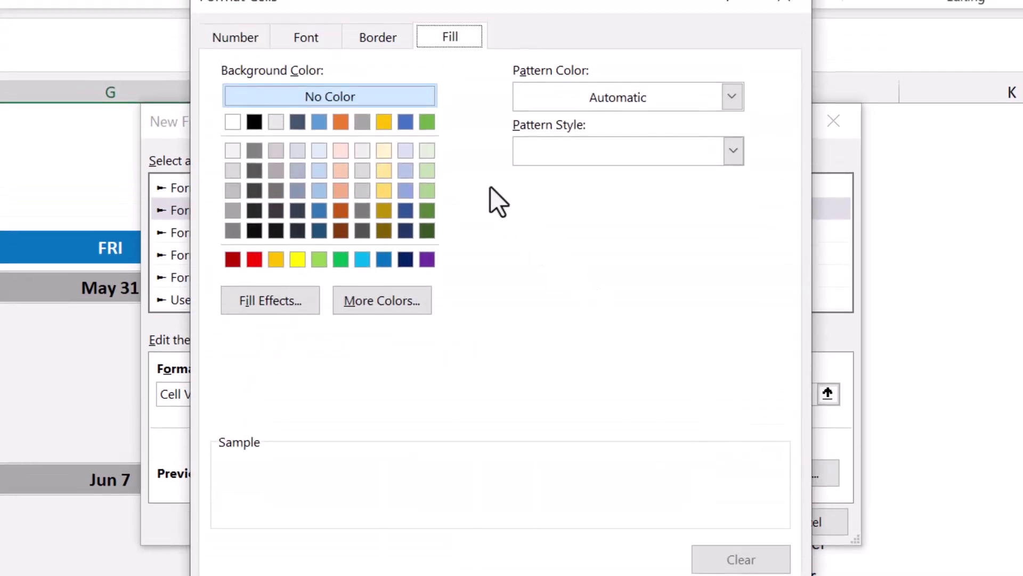
left_click(384, 152)
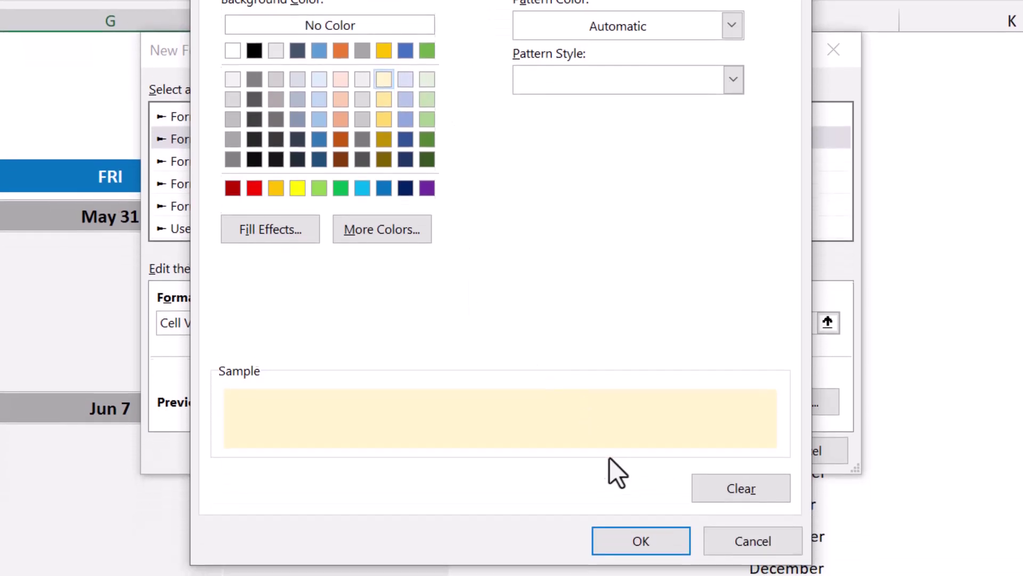
left_click(645, 541)
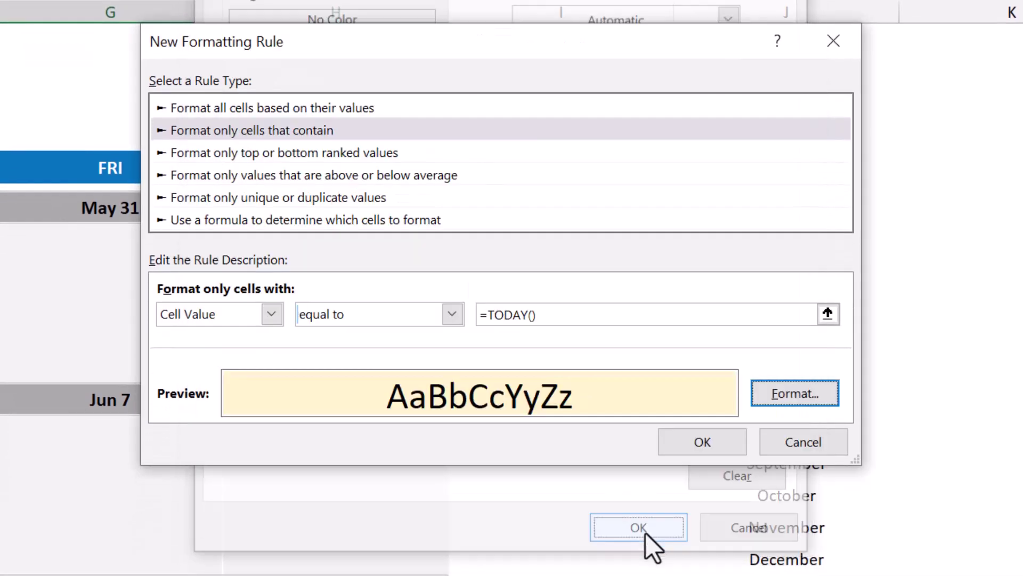
left_click(690, 442)
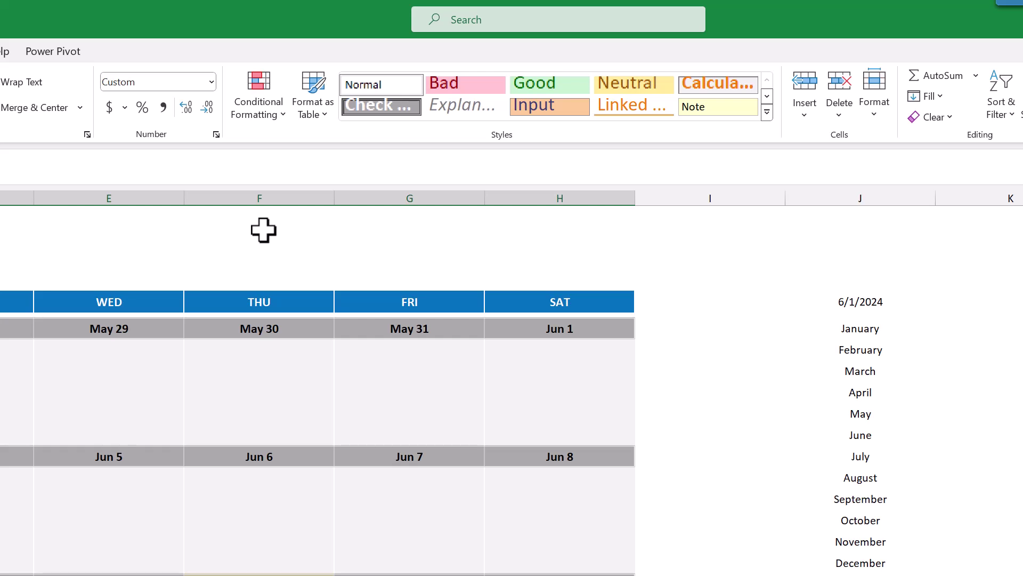
Start a formula-based rule using =MONTH(B7)<>MONTH($J$5).
left_click(261, 121)
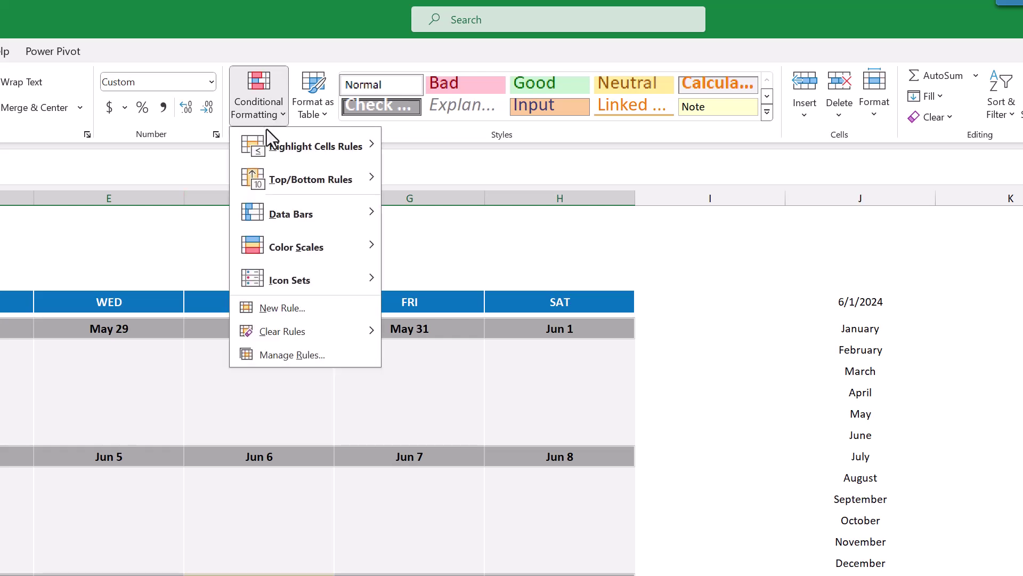
left_click(294, 309)
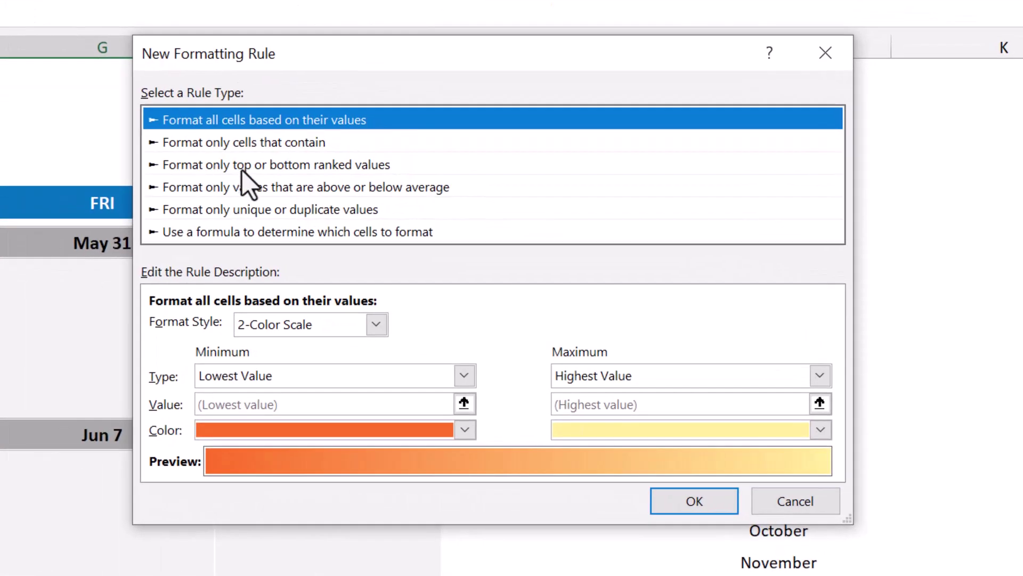
left_click(262, 234)
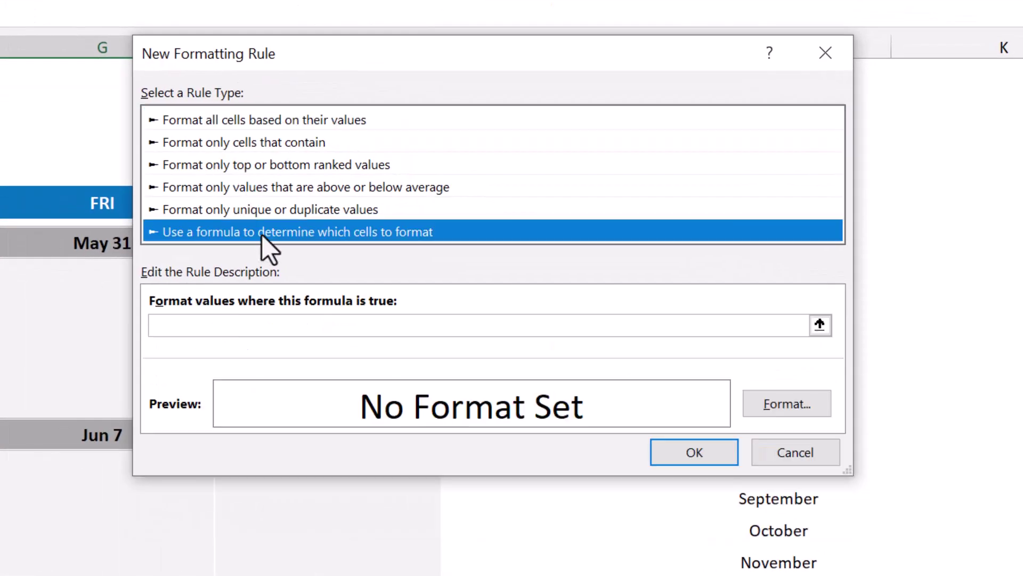
left_click(320, 330)
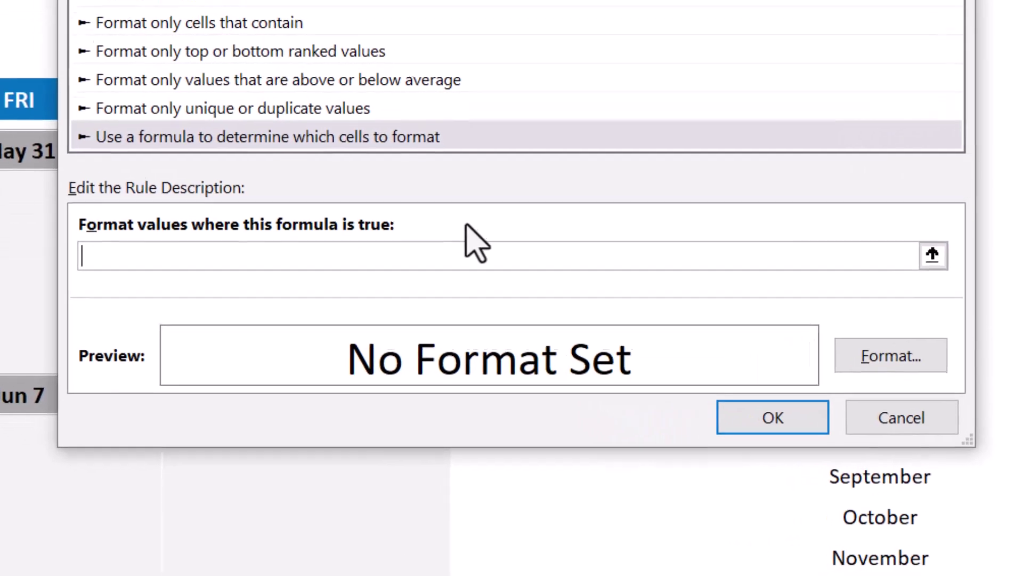
type("=")
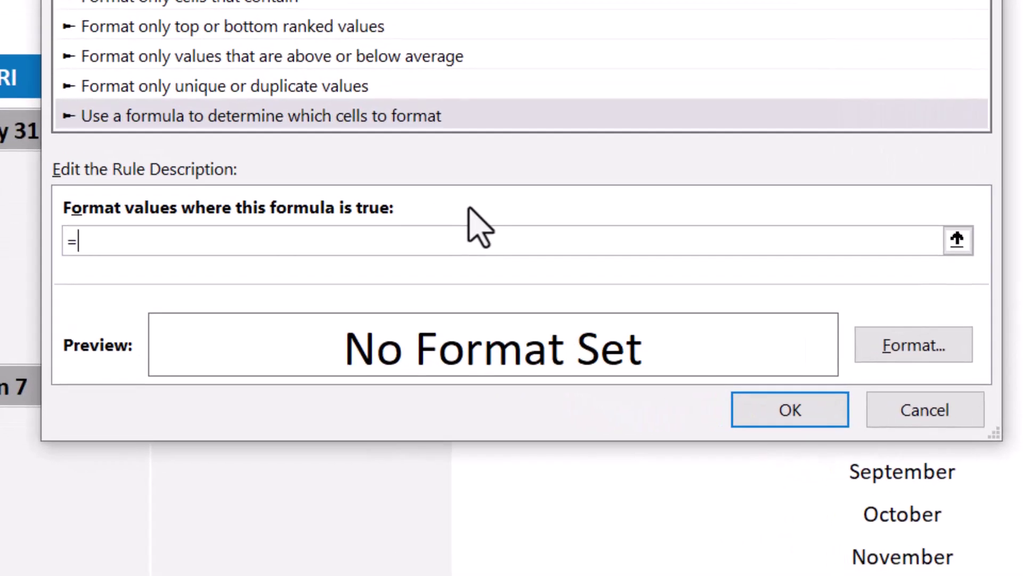
type("MONTH")
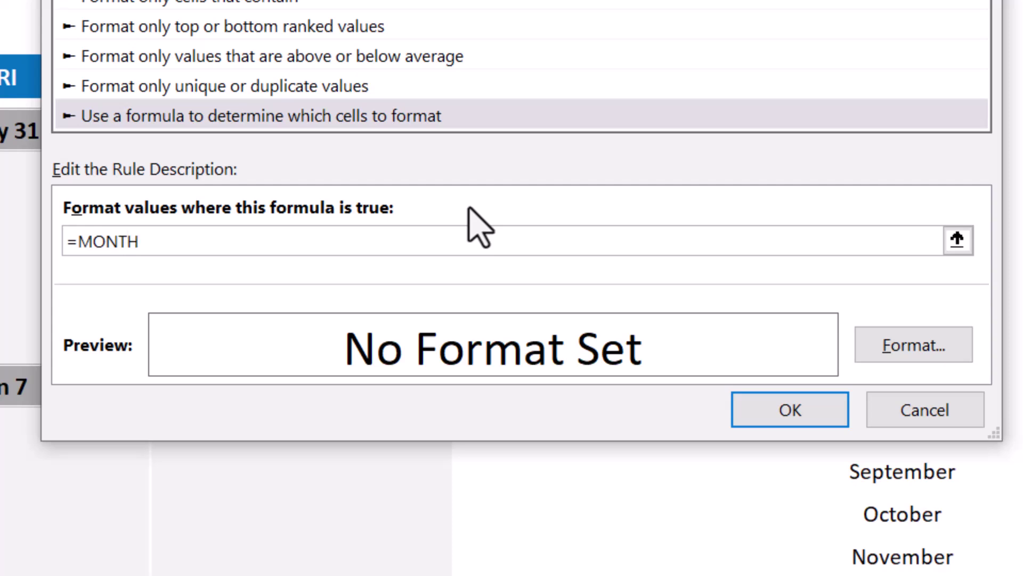
type("(B7)<>MONTH(")
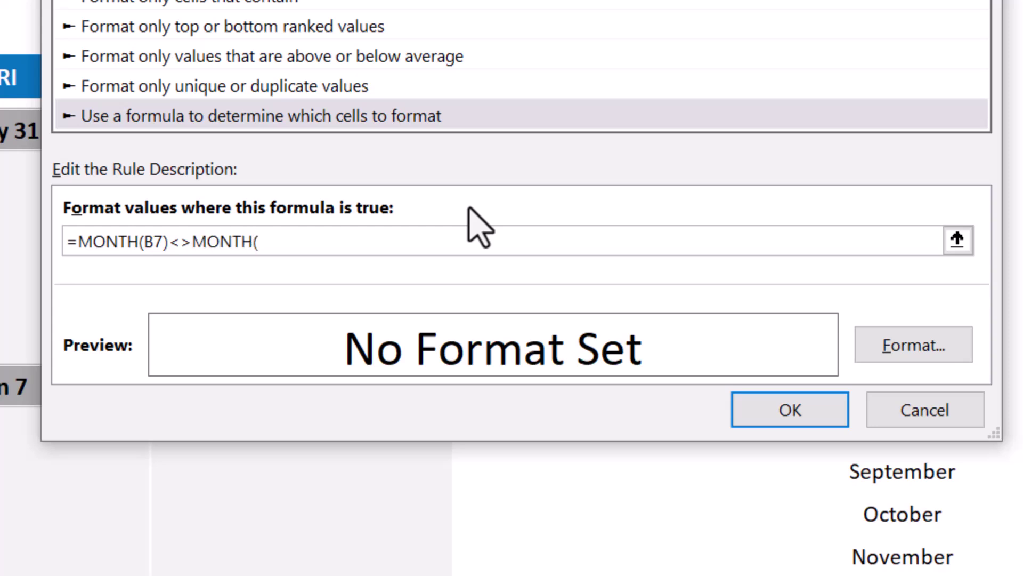
type("$J$5)")
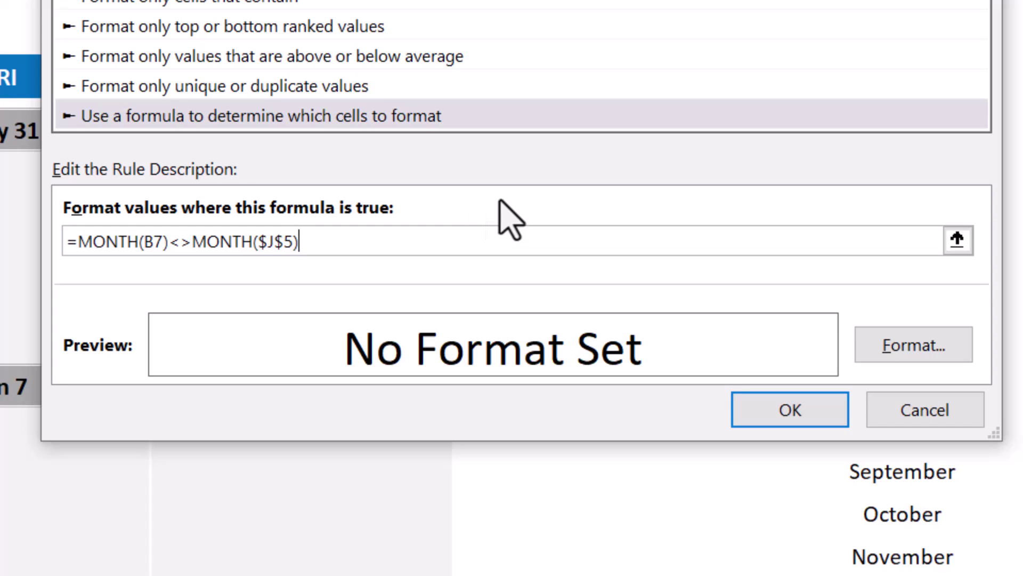
Set the rule's font colour to light grey and save the rule.
left_click(879, 341)
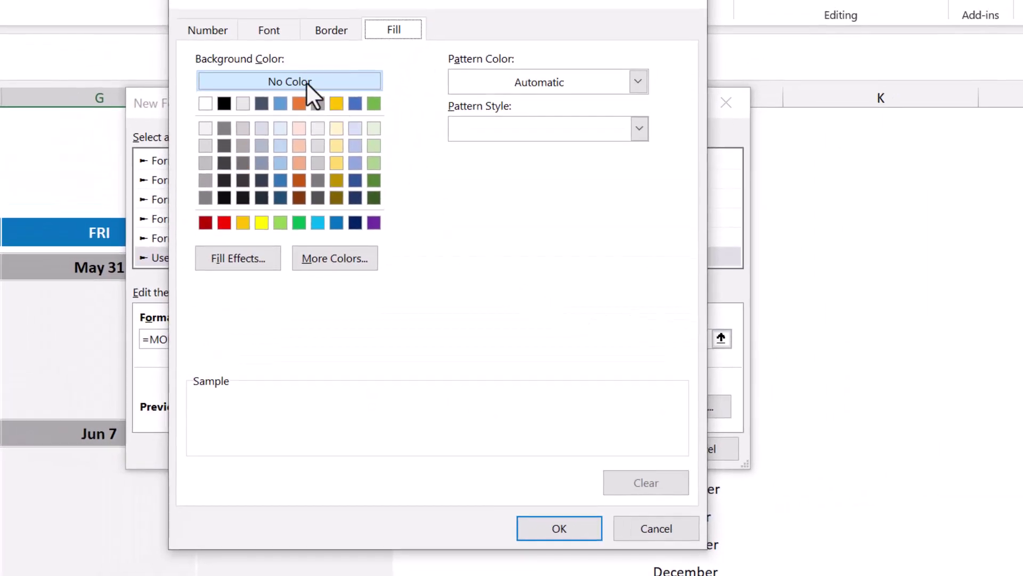
left_click(270, 31)
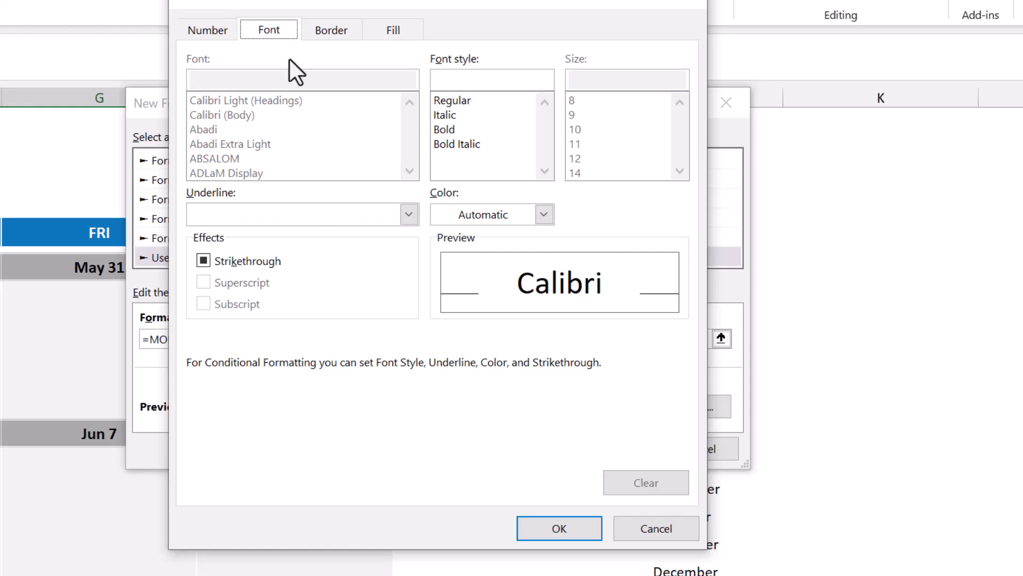
left_click(472, 216)
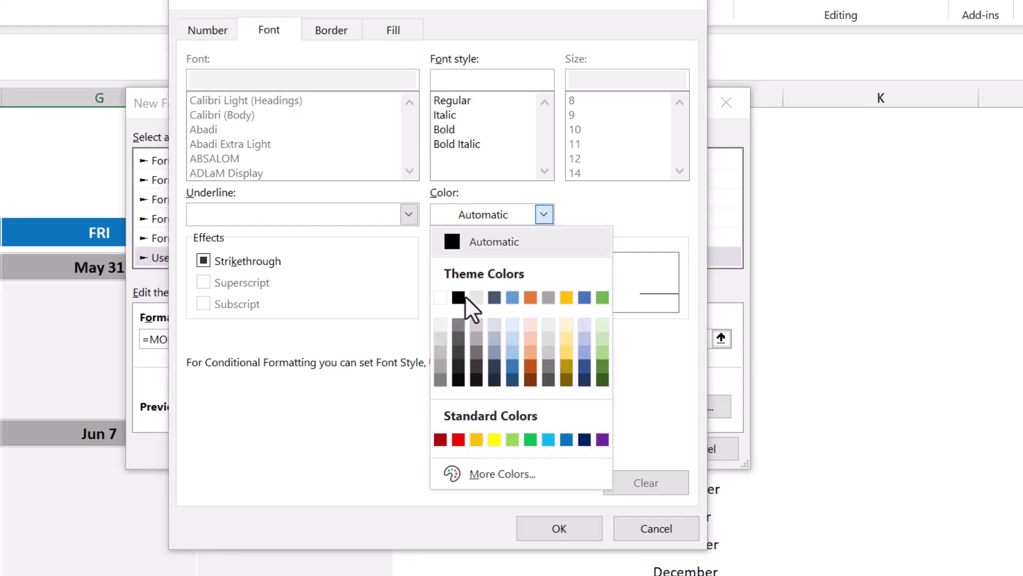
left_click(440, 352)
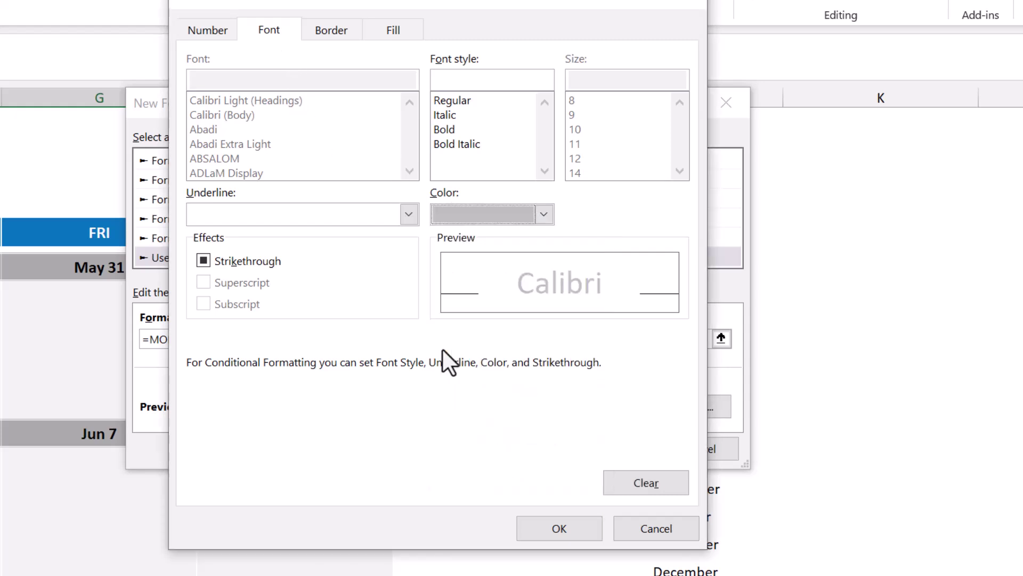
left_click(555, 519)
left_click(597, 452)
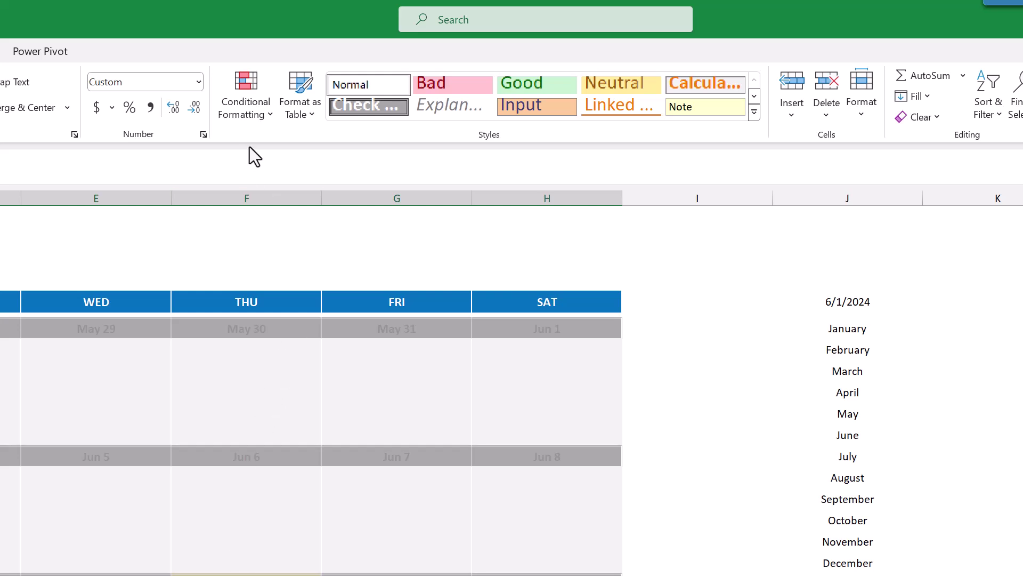
Change the grey-out rule's formula reference from B1048553 to B7, giving =MONTH(B7)<>MONTH($J$5).
left_click(245, 328)
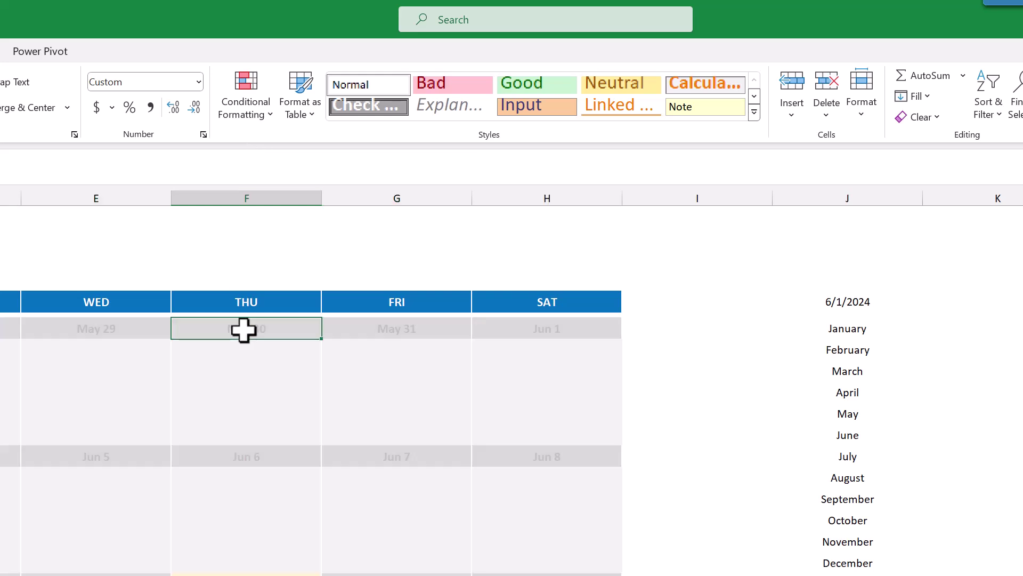
left_click(258, 113)
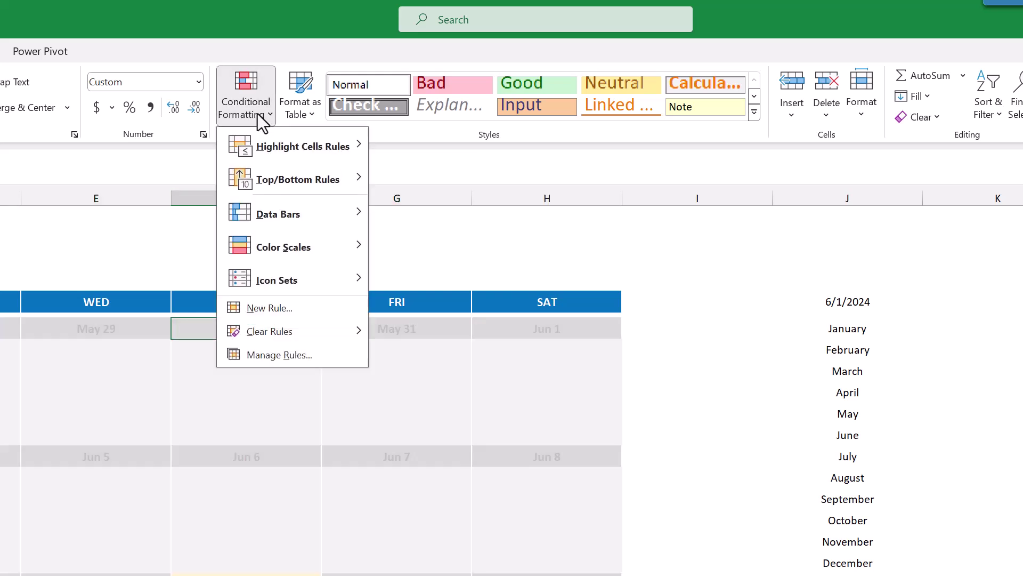
left_click(293, 354)
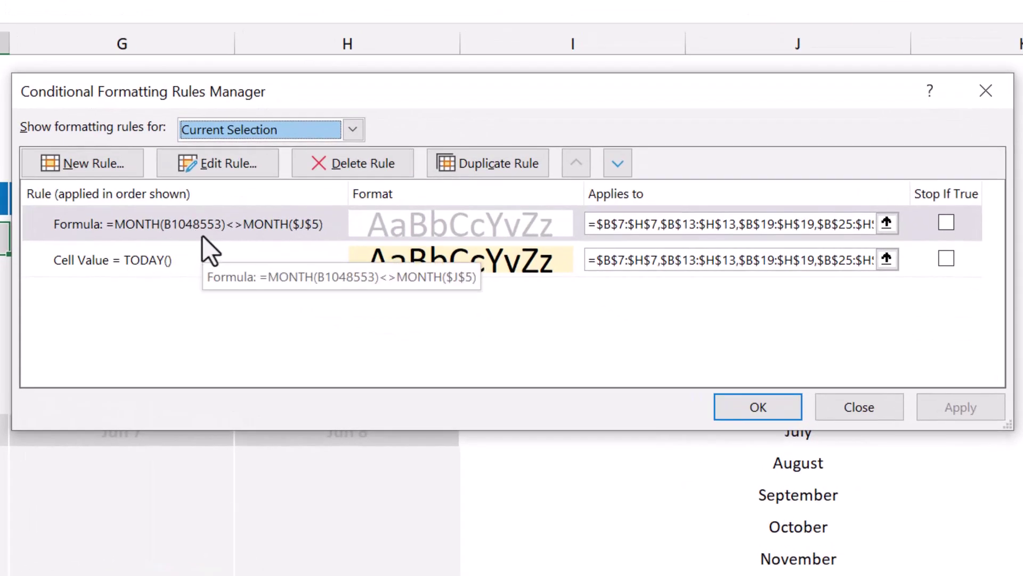
left_click(206, 226)
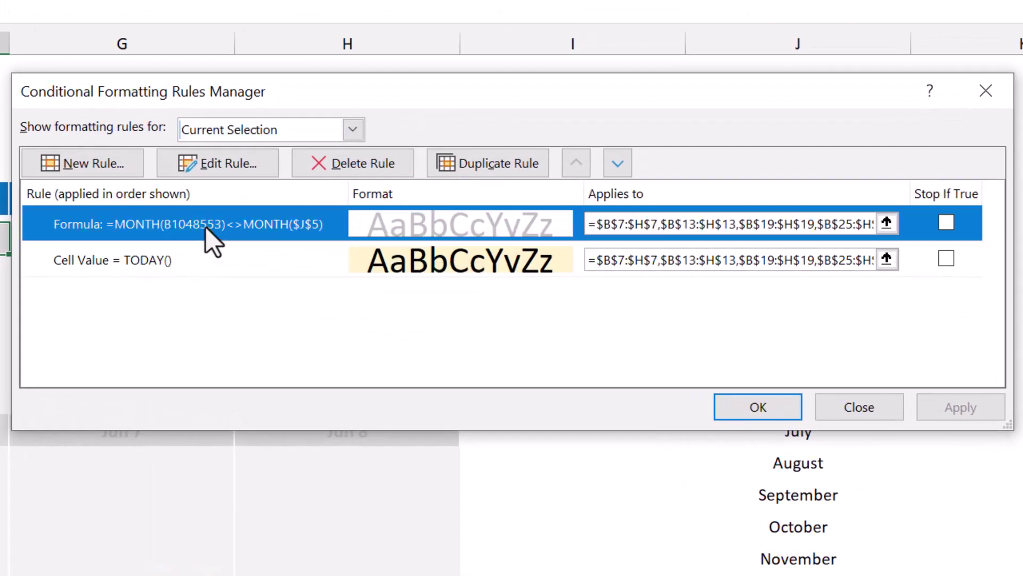
left_click(222, 168)
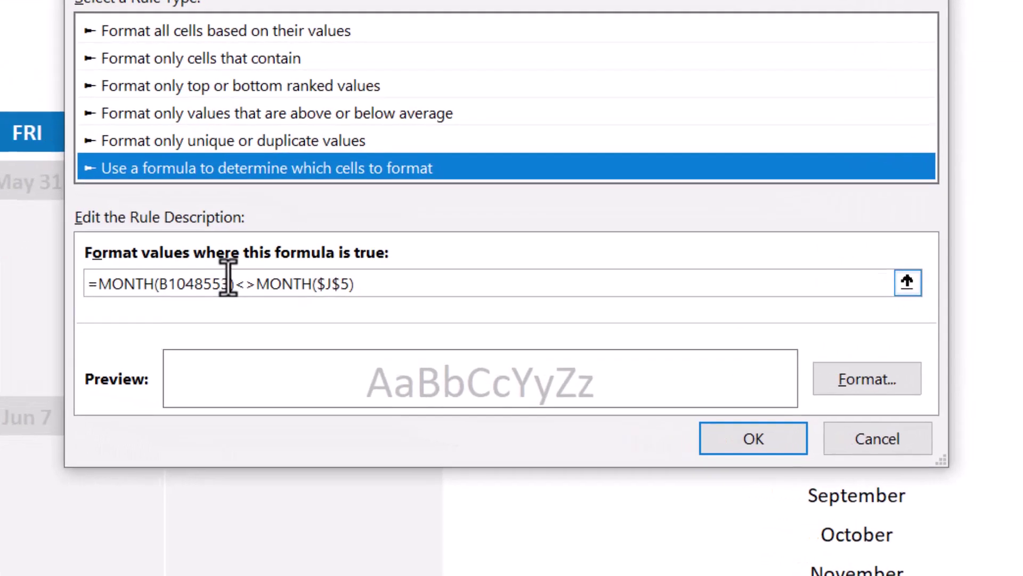
left_click(228, 283)
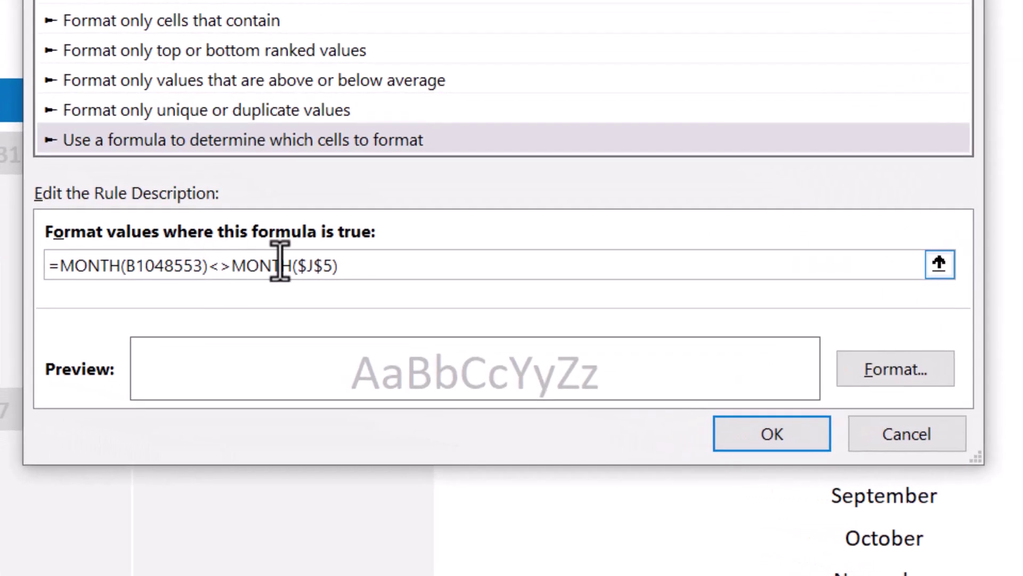
key("BackSpace")
key("BackSpace")
key("BackSpace")
key("BackSpace")
key("BackSpace")
key("BackSpace")
key("BackSpace")
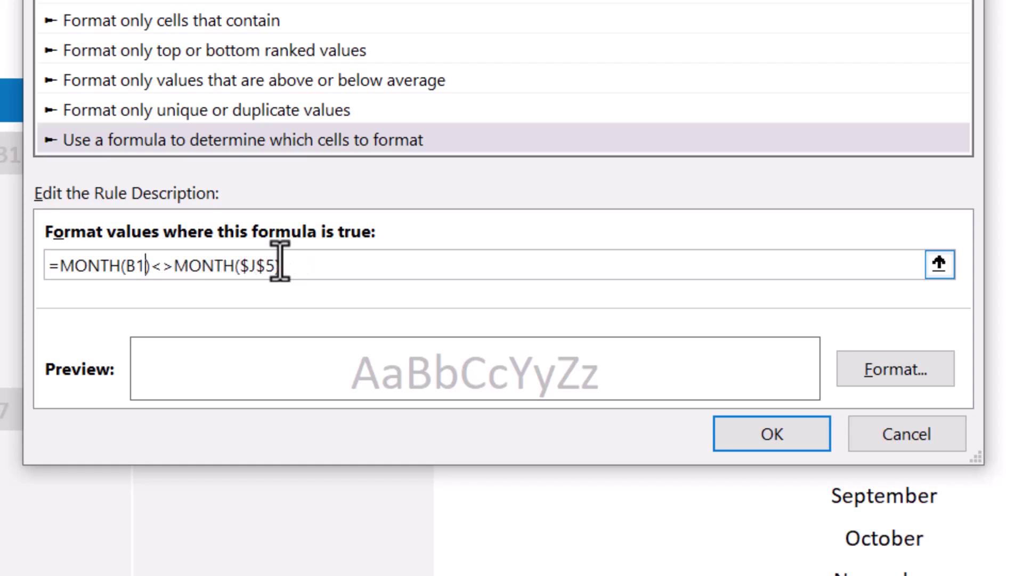
type("7")
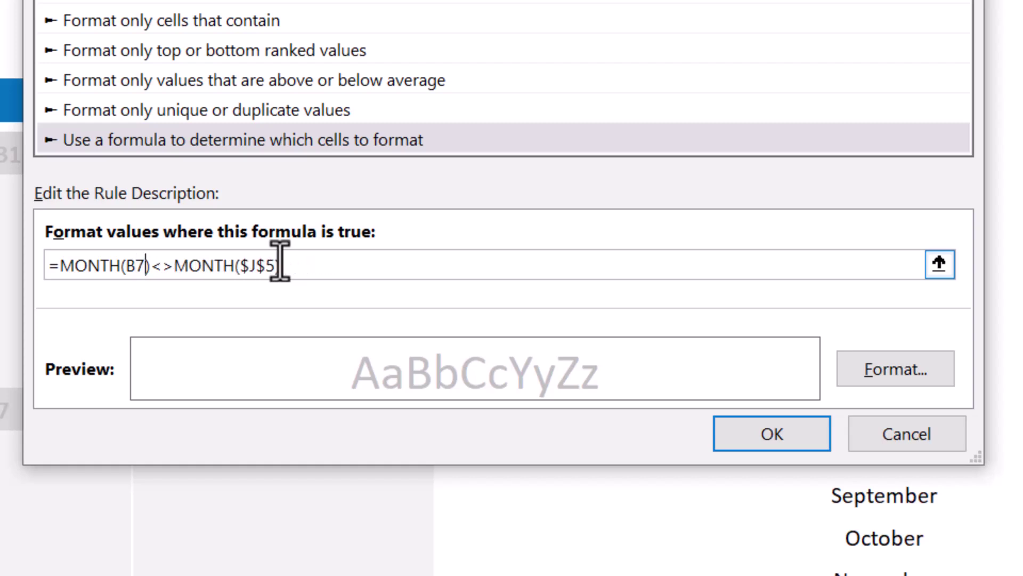
left_click(806, 438)
left_click(830, 380)
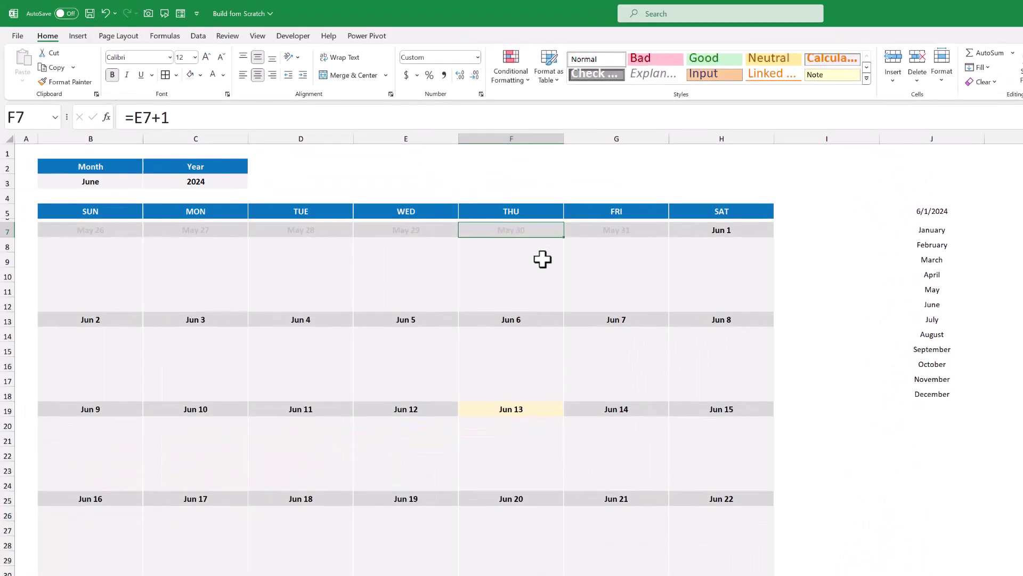
Hide helper column J containing the month list.
right_click(922, 134)
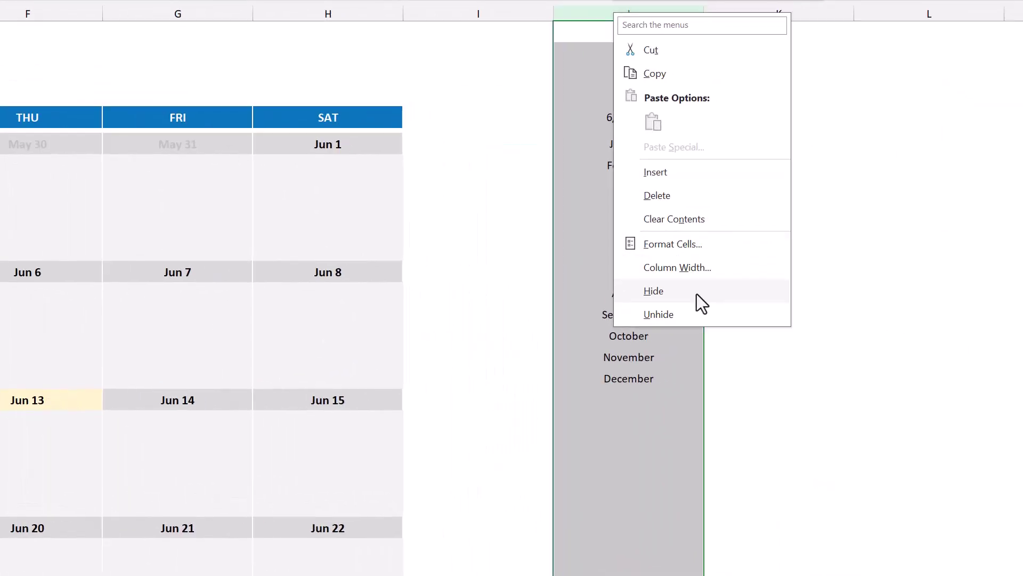
left_click(949, 333)
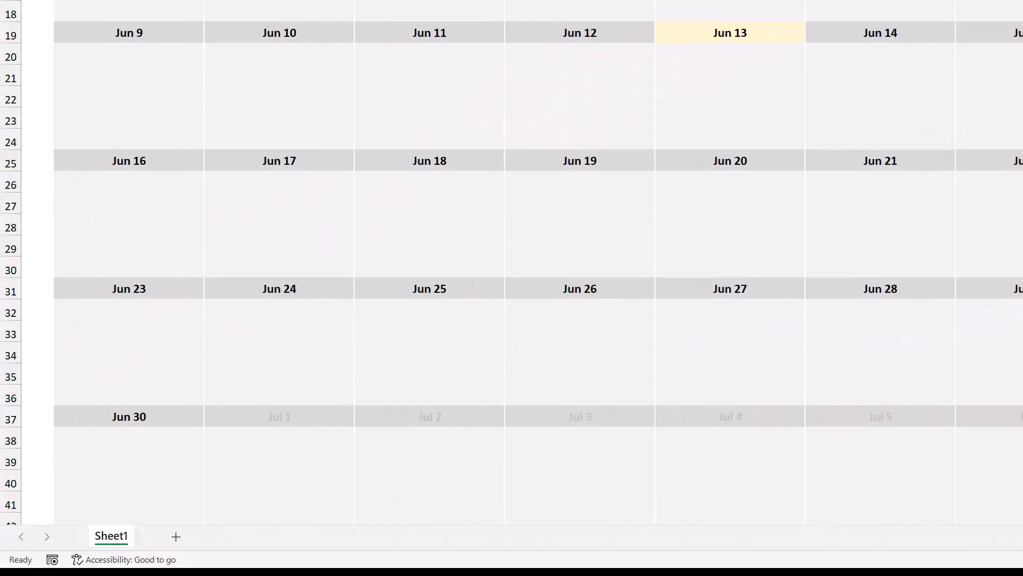
Rename the Sheet1 worksheet tab to 'Calendar'.
double_click(117, 537)
type("Calend")
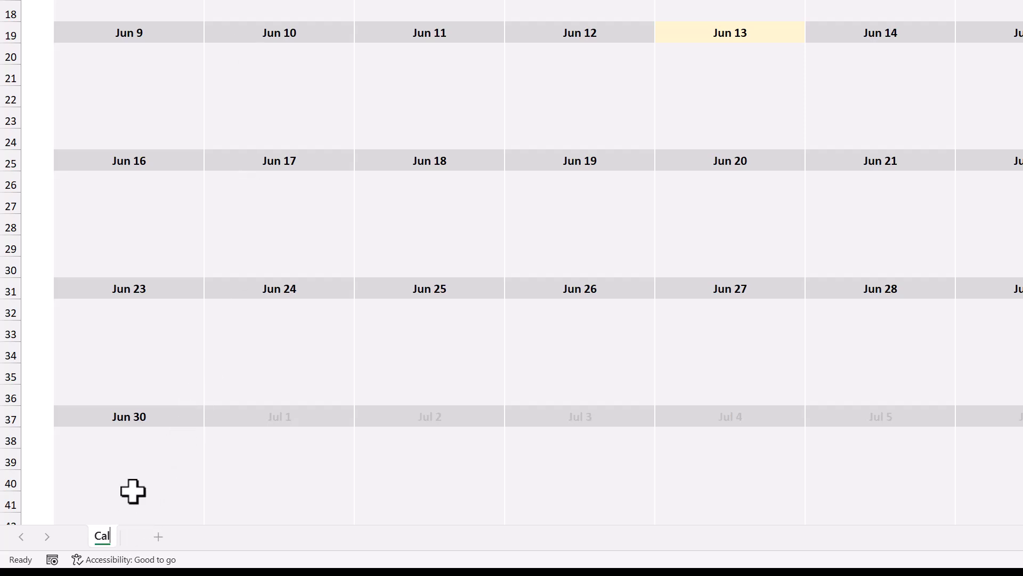
type("ar")
key("Return")
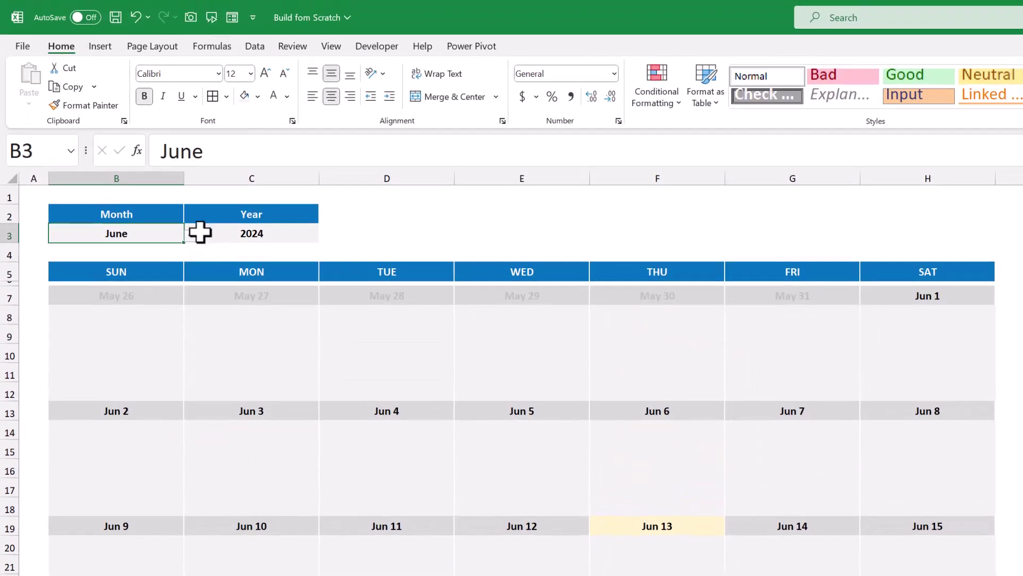
left_click(192, 142)
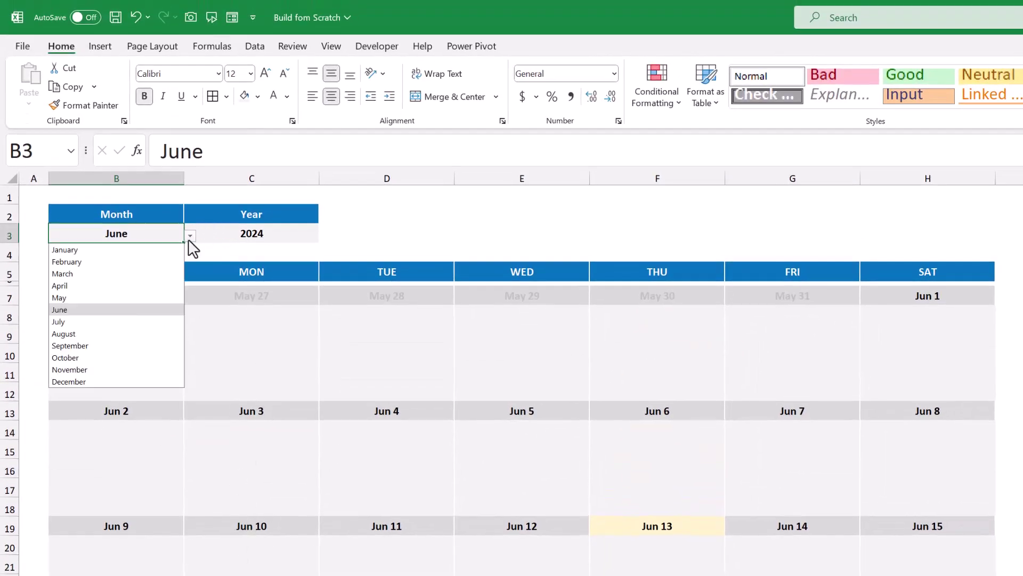
left_click(154, 262)
left_click(190, 235)
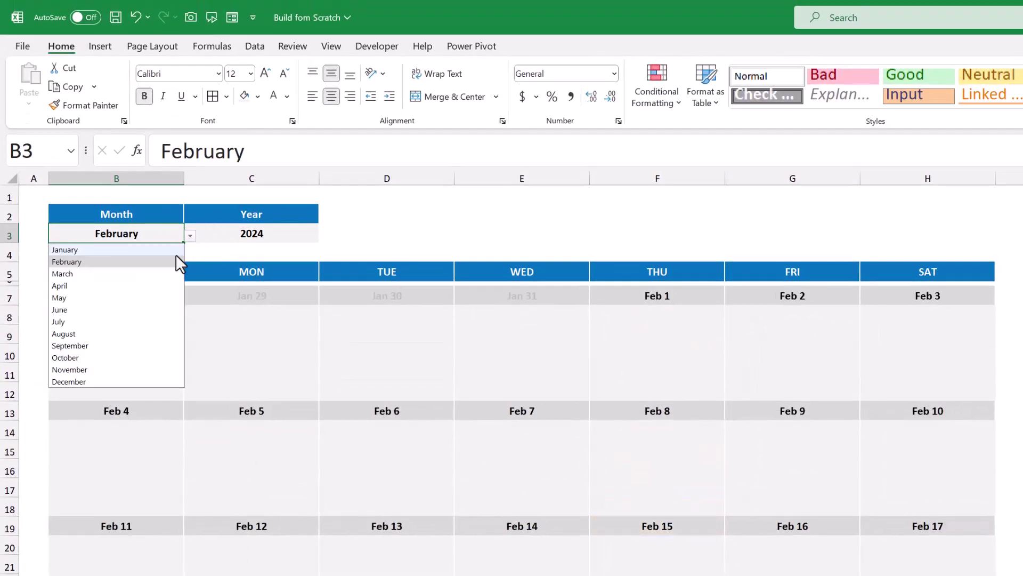
left_click(148, 296)
left_click(203, 234)
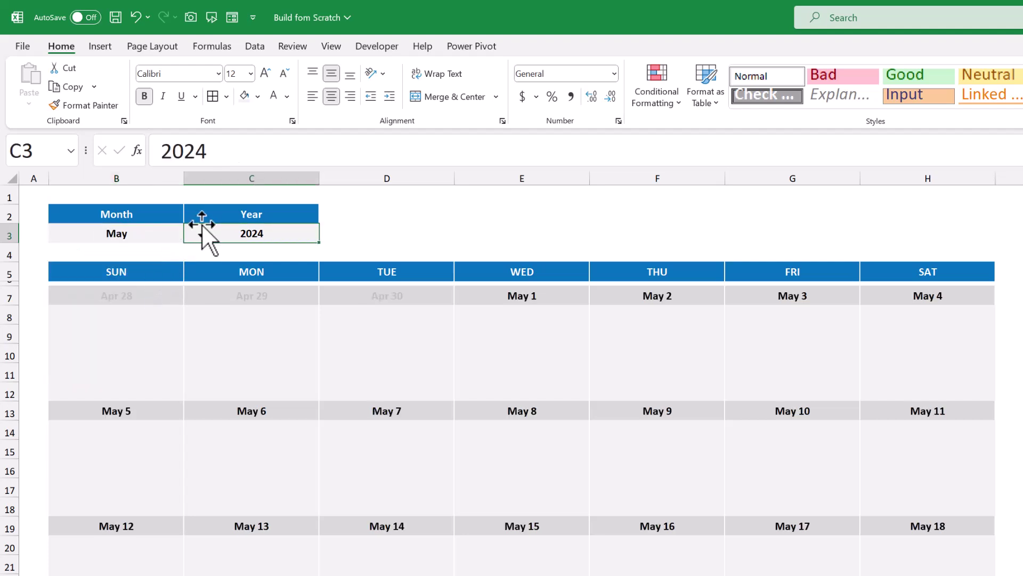
left_click(167, 243)
left_click(190, 235)
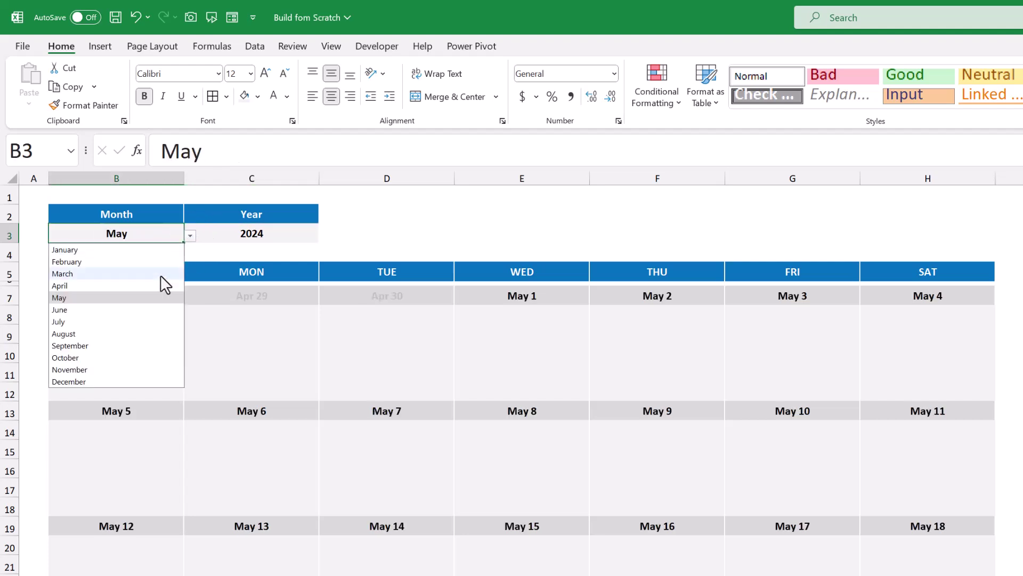
left_click(147, 317)
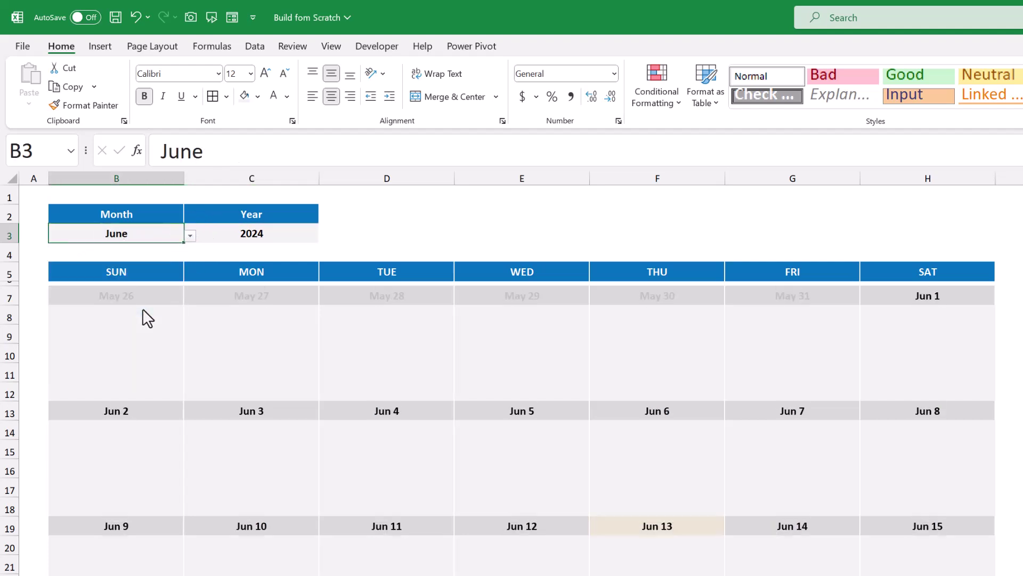
left_click(510, 225)
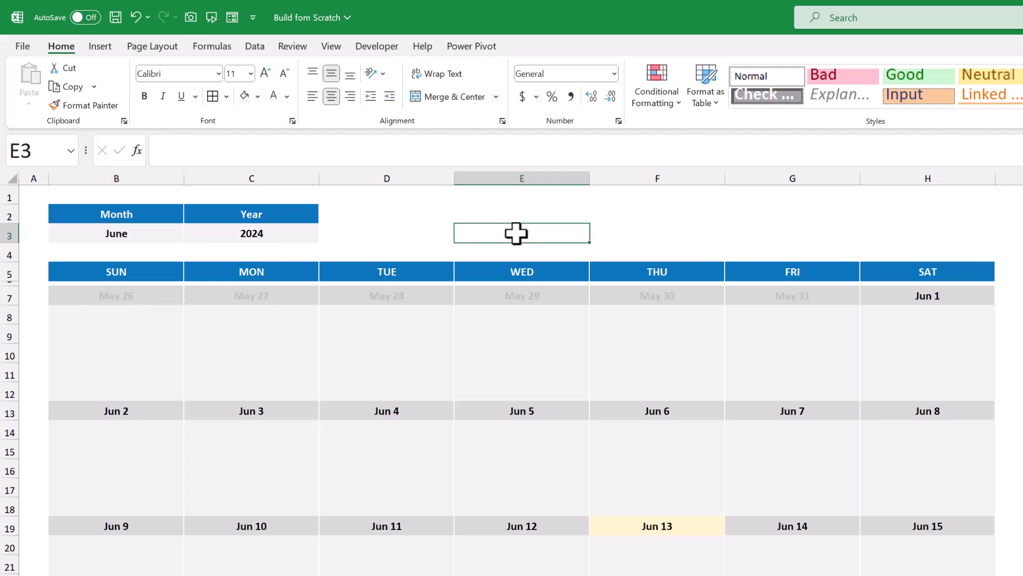